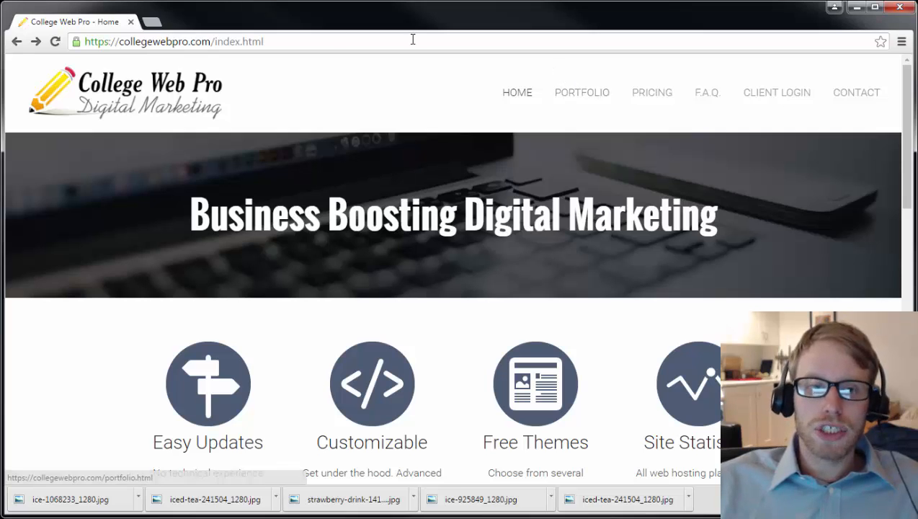
Open the client login page of the College Web Pro website
{"action": "left_click_drag", "start_coordinate": [212, 41], "coordinate": [123, 43]}
{"action": "left_click", "coordinate": [123, 42]}
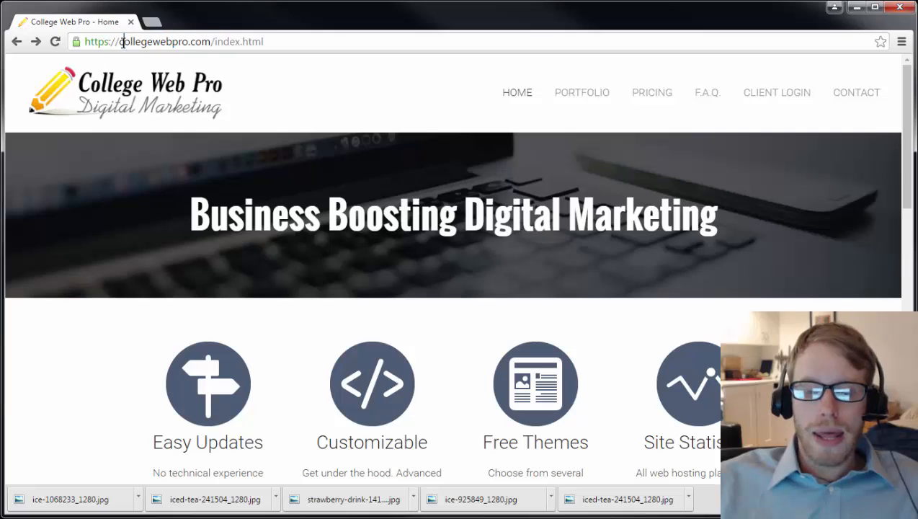
{"action": "left_click", "coordinate": [780, 99]}
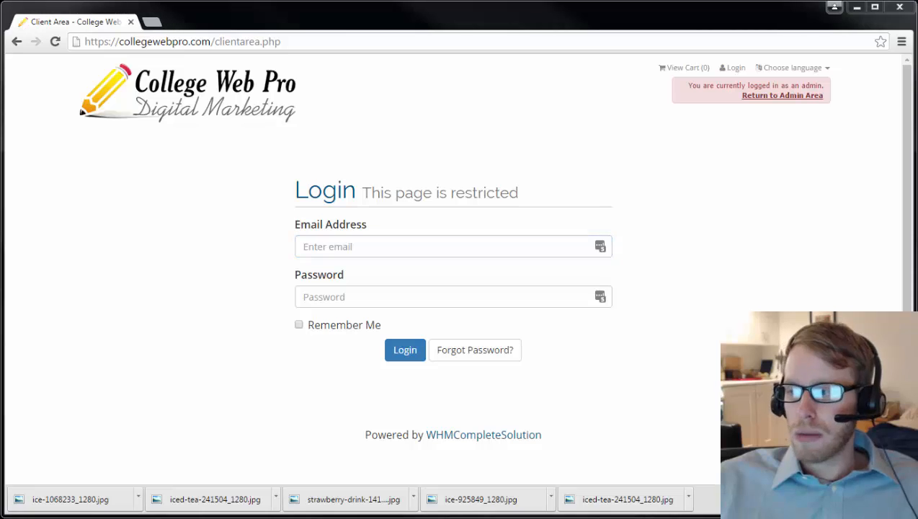
Log in to the client area with the account e-mail and password, and dismiss the offer to remember the password
{"action": "left_click", "coordinate": [478, 246]}
{"action": "key", "text": "ctrl+v"}
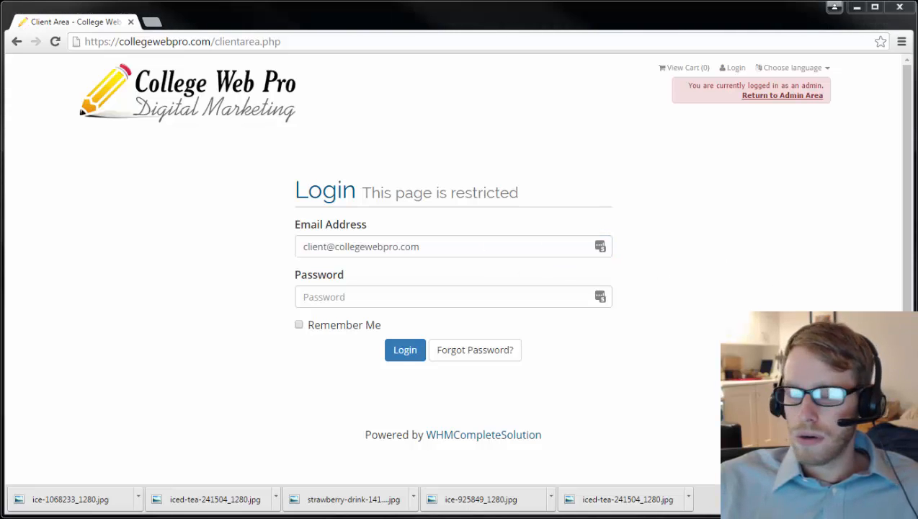
{"action": "left_click", "coordinate": [389, 300]}
{"action": "key", "text": "ctrl+v"}
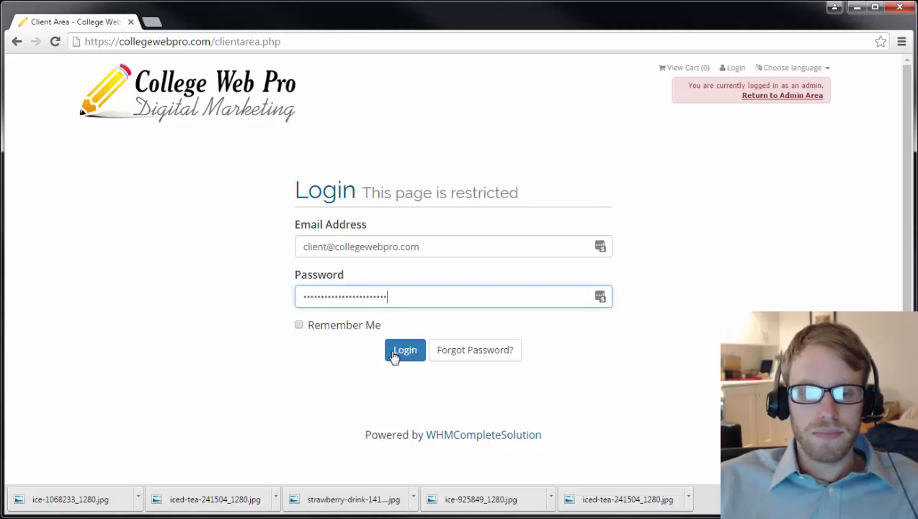
{"action": "left_click", "coordinate": [395, 352]}
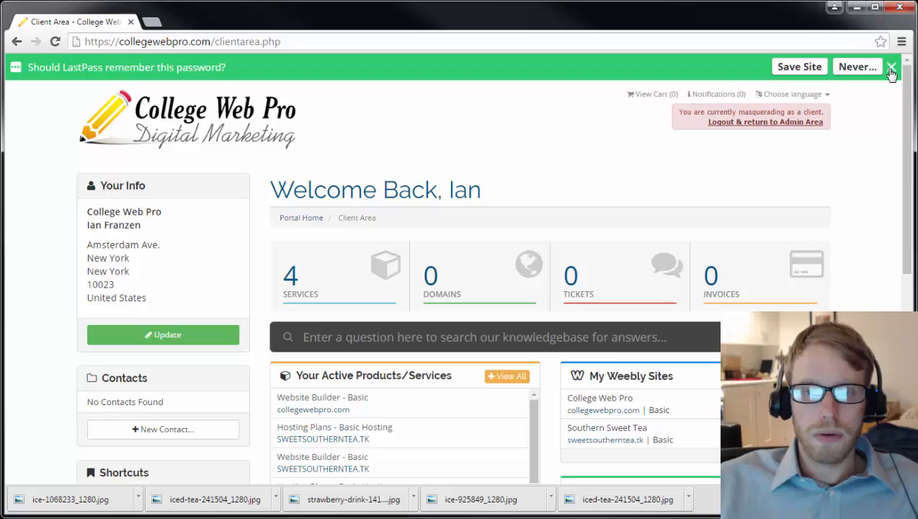
{"action": "left_click", "coordinate": [891, 67]}
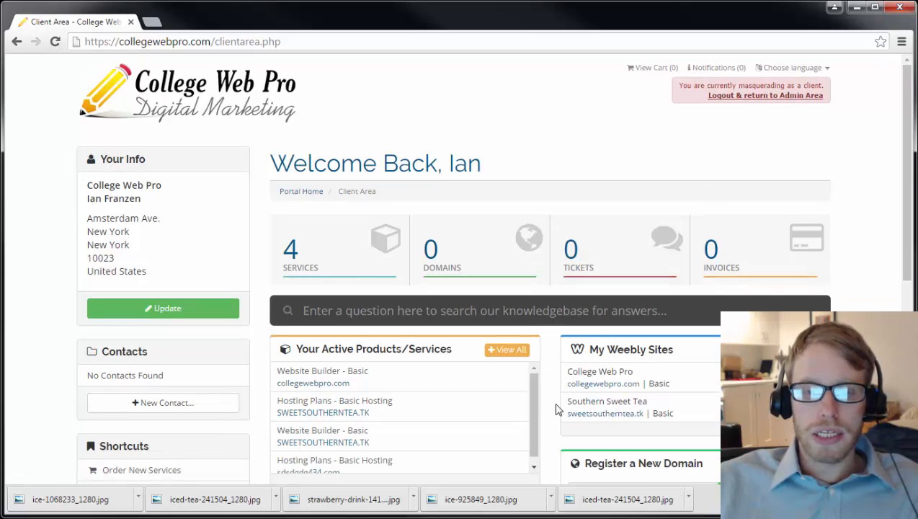
Open the Southern Sweet Tea site in the Weebly editor and delete the sample text element below the photo gallery
{"action": "scroll", "coordinate": [559, 418], "scroll_direction": "down", "scroll_amount": 1}
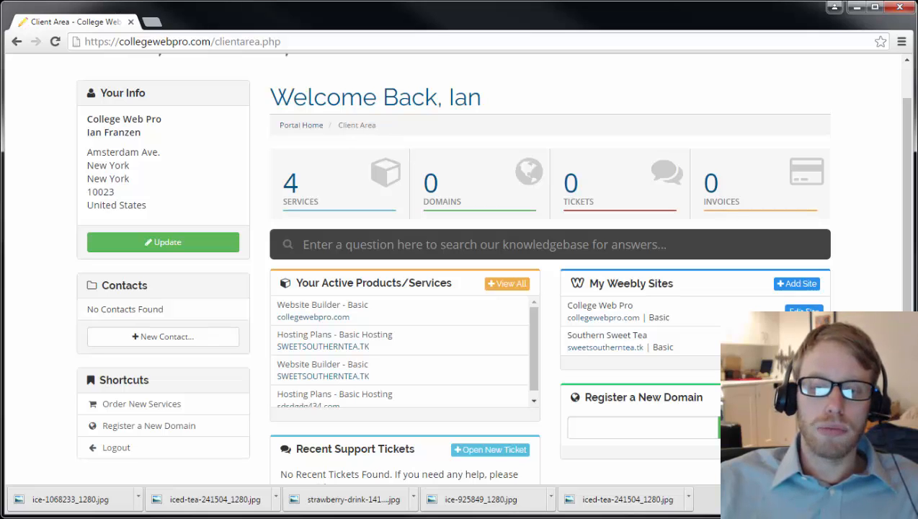
{"action": "left_click", "coordinate": [804, 341]}
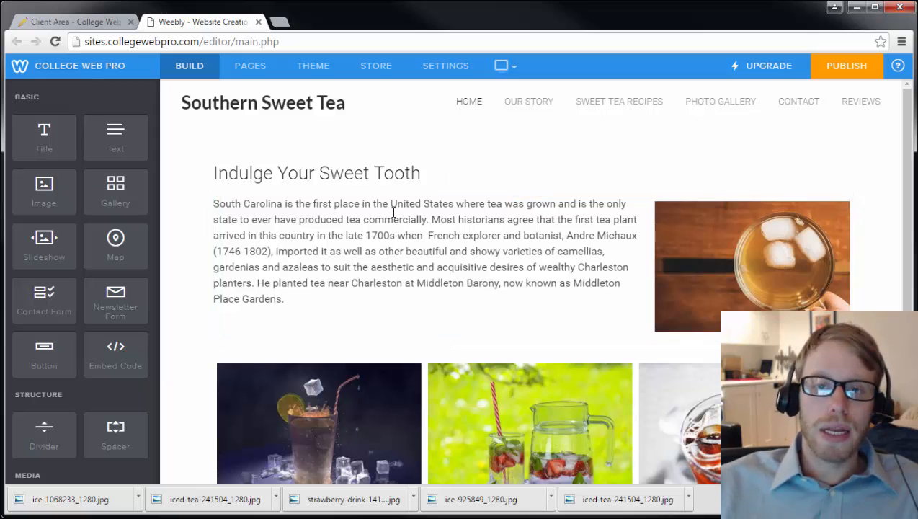
{"action": "scroll", "coordinate": [430, 235], "scroll_direction": "down", "scroll_amount": 2}
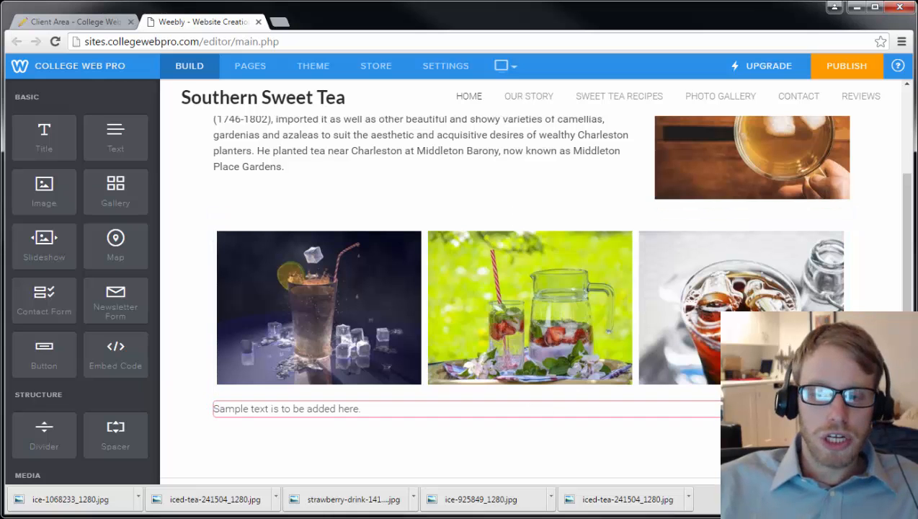
{"action": "left_click", "coordinate": [793, 375]}
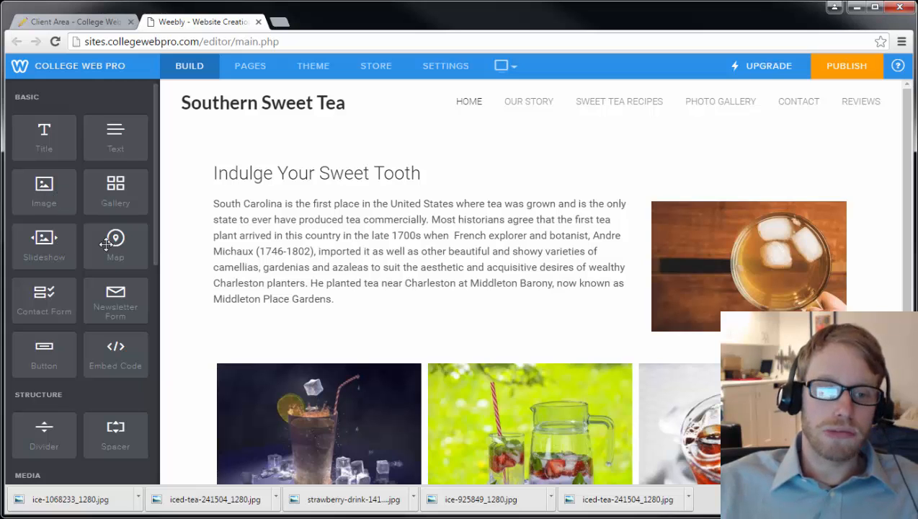
Look through the available page elements, from the basic and structure groups to media, commerce and more
{"action": "scroll", "coordinate": [36, 303], "scroll_direction": "down", "scroll_amount": 1}
{"action": "scroll", "coordinate": [43, 289], "scroll_direction": "down", "scroll_amount": 1}
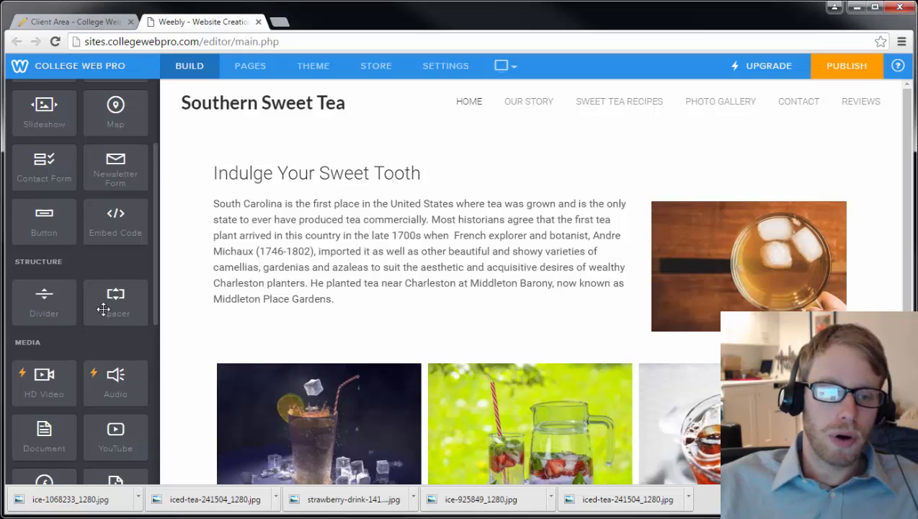
{"action": "scroll", "coordinate": [104, 310], "scroll_direction": "down", "scroll_amount": 2}
{"action": "scroll", "coordinate": [104, 310], "scroll_direction": "down", "scroll_amount": 3}
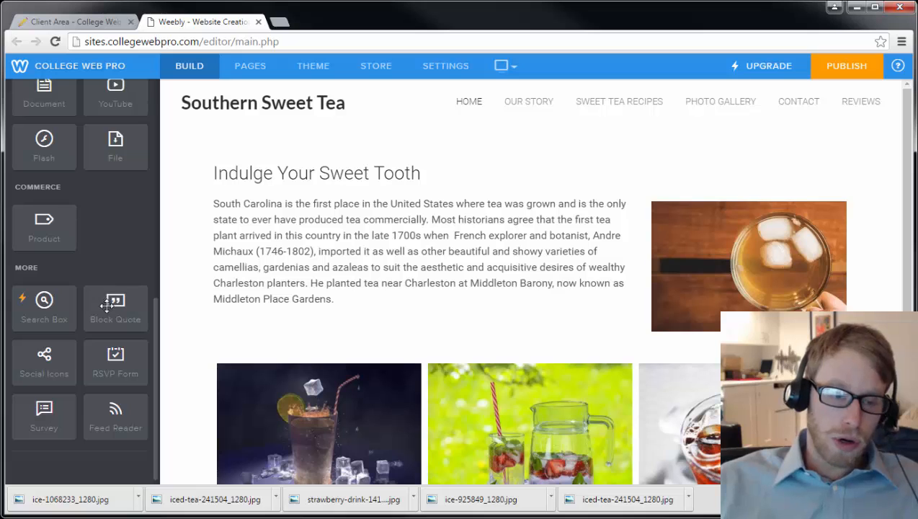
{"action": "scroll", "coordinate": [99, 360], "scroll_direction": "up", "scroll_amount": 5}
{"action": "scroll", "coordinate": [99, 360], "scroll_direction": "up", "scroll_amount": 1}
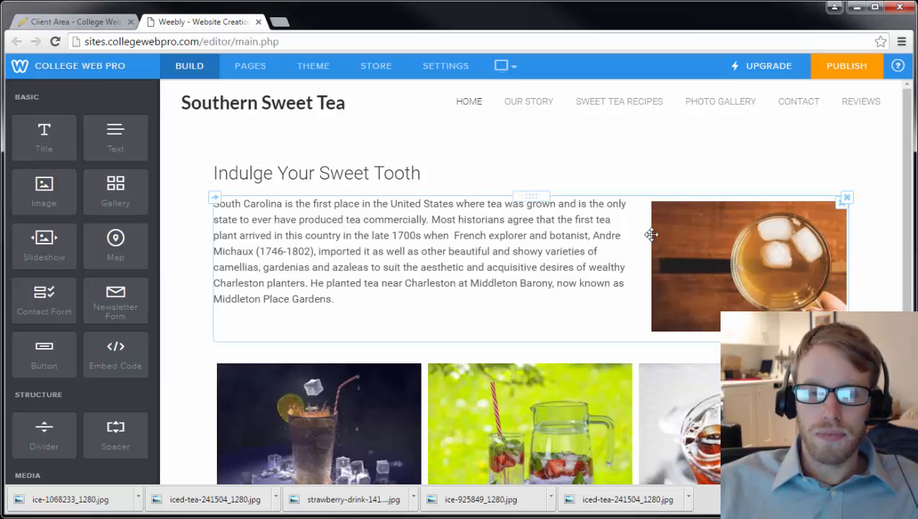
Copy the South Carolina paragraph beside the tea photo, clear the text element and paste the paragraph back in
{"action": "left_click", "coordinate": [342, 300]}
{"action": "key", "text": "ctrl+a"}
{"action": "key", "text": "ctrl+c"}
{"action": "key", "text": "BackSpace"}
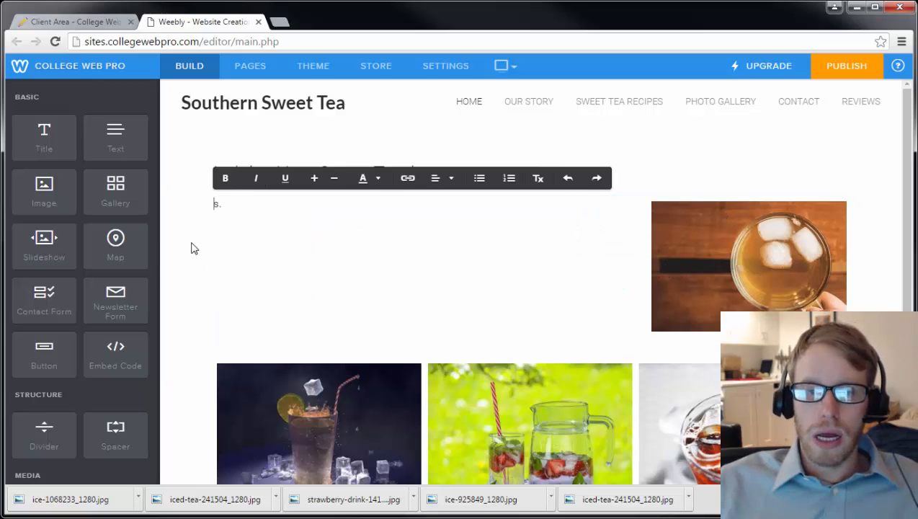
{"action": "left_click", "coordinate": [207, 243]}
{"action": "left_click", "coordinate": [267, 205]}
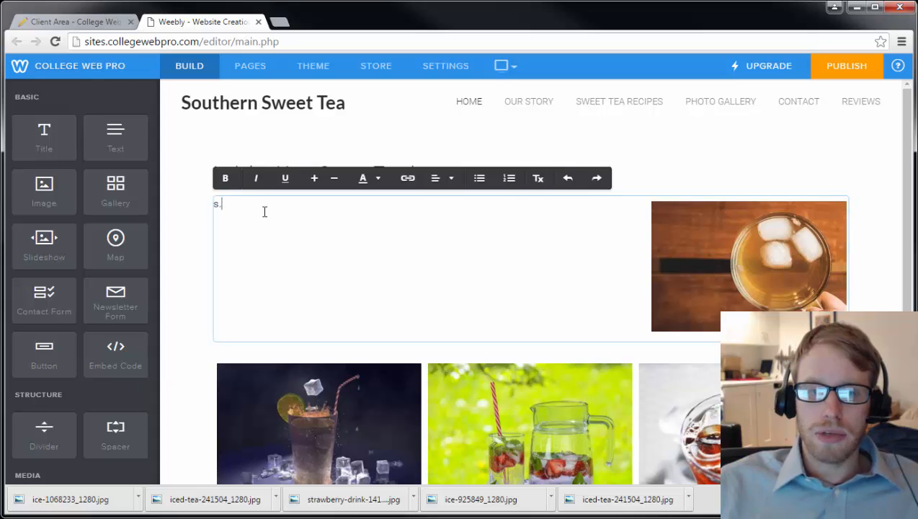
{"action": "key", "text": "ctrl+v"}
{"action": "left_click", "coordinate": [189, 304]}
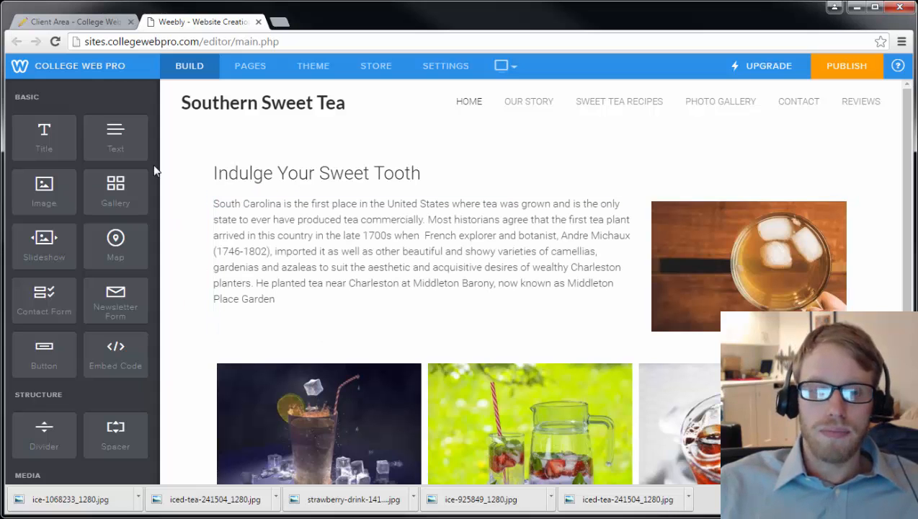
Add a text element directly below the "Indulge Your Sweet Tooth" title and paste the South Carolina paragraph into it
{"action": "left_click_drag", "start_coordinate": [117, 137], "coordinate": [385, 186]}
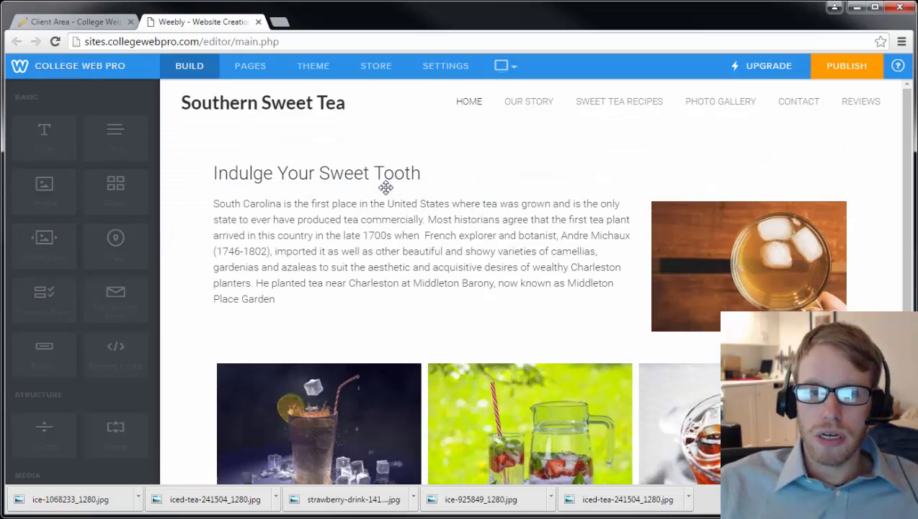
{"action": "left_click", "coordinate": [297, 206]}
{"action": "key", "text": "ctrl+v"}
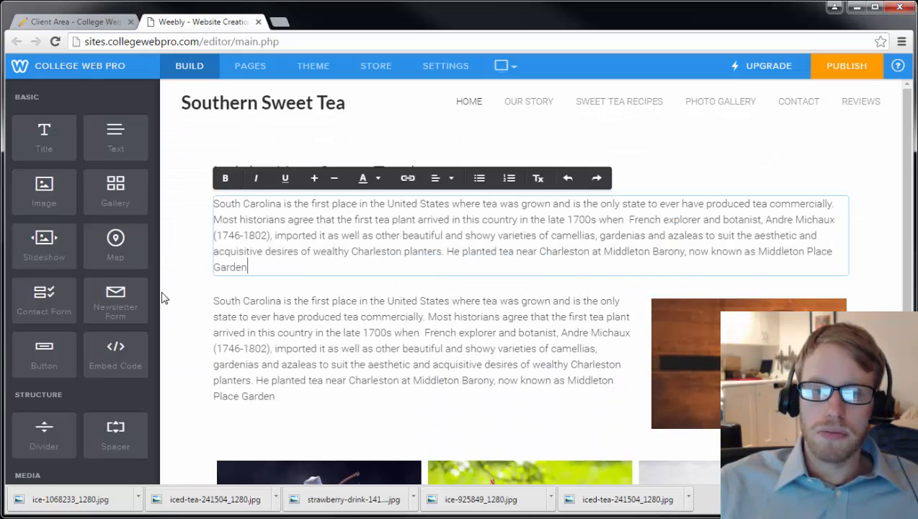
{"action": "left_click", "coordinate": [164, 297]}
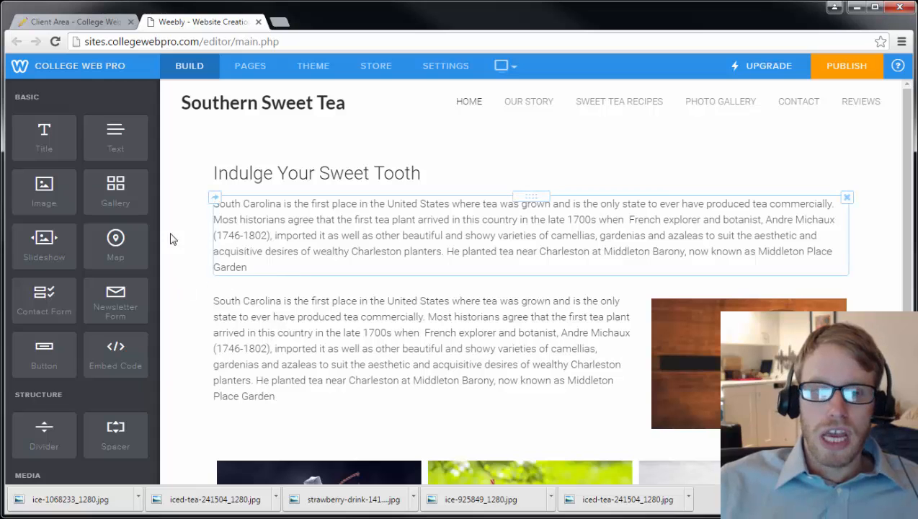
Add a text element beside the new paragraph as a second column and paste the South Carolina paragraph into it
{"action": "left_click_drag", "start_coordinate": [115, 135], "coordinate": [849, 241]}
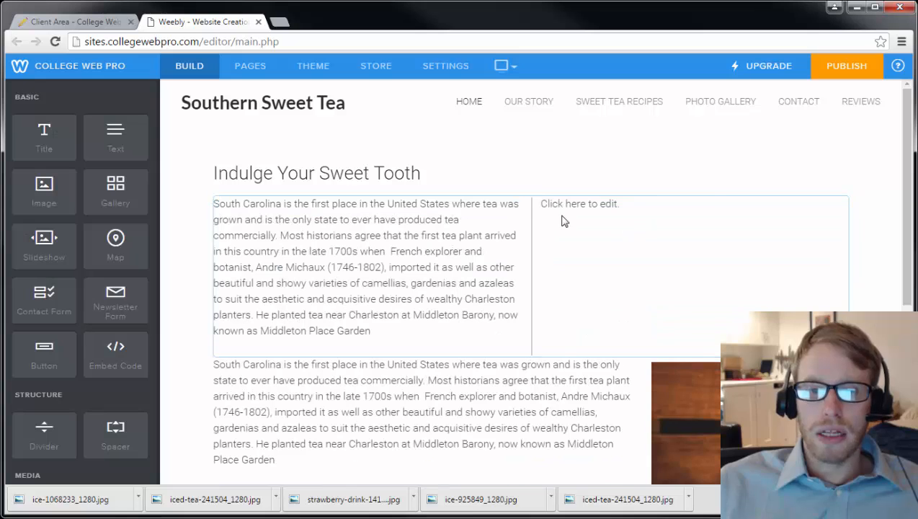
{"action": "left_click", "coordinate": [565, 206]}
{"action": "key", "text": "ctrl+v"}
Add a third text column at the end of the row and fill it with the copied paragraph
{"action": "left_click_drag", "start_coordinate": [98, 141], "coordinate": [845, 225]}
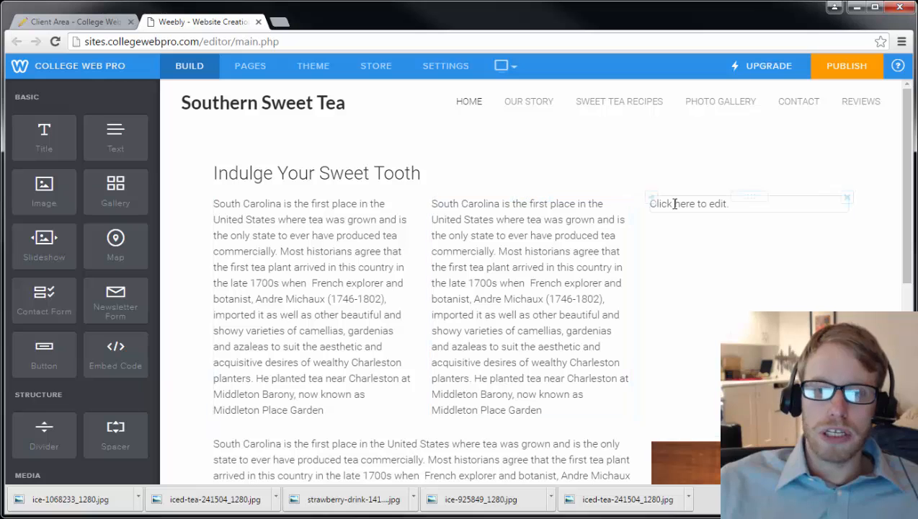
{"action": "left_click", "coordinate": [674, 204]}
{"action": "key", "text": "ctrl+v"}
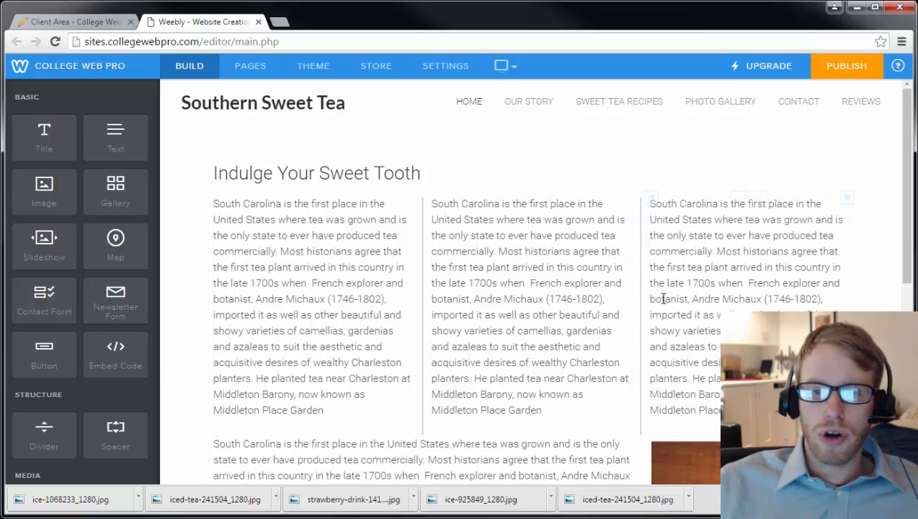
Insert another text column between the second and third columns and paste the copied paragraph into it
{"action": "scroll", "coordinate": [659, 297], "scroll_direction": "down", "scroll_amount": 1}
{"action": "scroll", "coordinate": [562, 276], "scroll_direction": "up", "scroll_amount": 1}
{"action": "left_click_drag", "start_coordinate": [116, 137], "coordinate": [626, 253]}
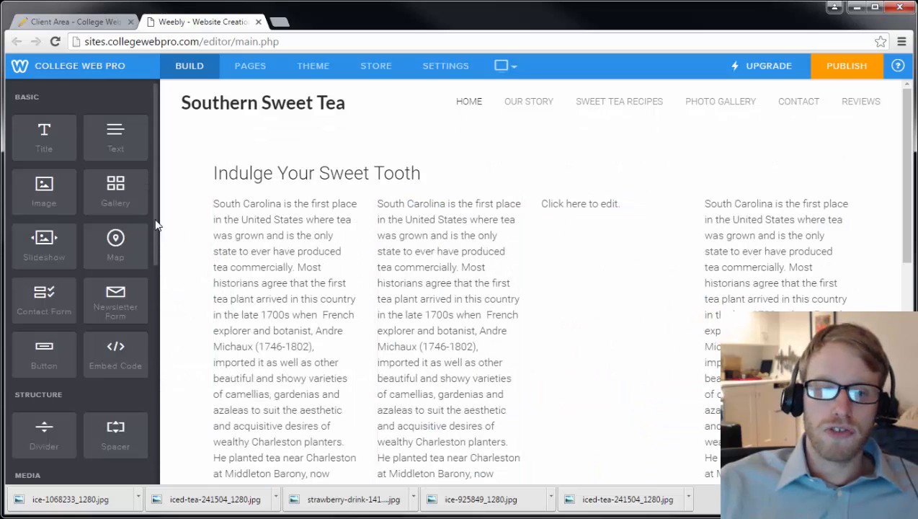
{"action": "left_click", "coordinate": [580, 204]}
{"action": "key", "text": "ctrl+v"}
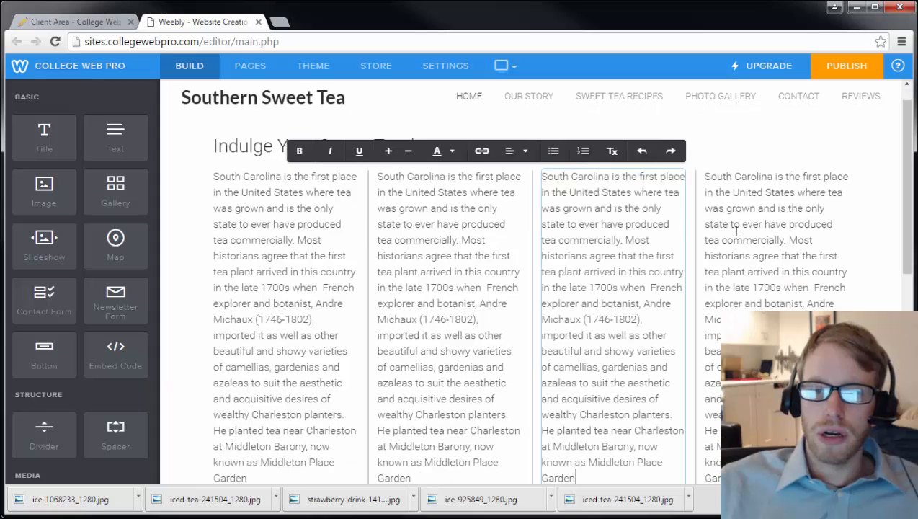
{"action": "left_click", "coordinate": [875, 234]}
Delete the first three text columns one after another, keeping only the last one below the title
{"action": "left_click", "coordinate": [356, 174]}
{"action": "left_click", "coordinate": [328, 136]}
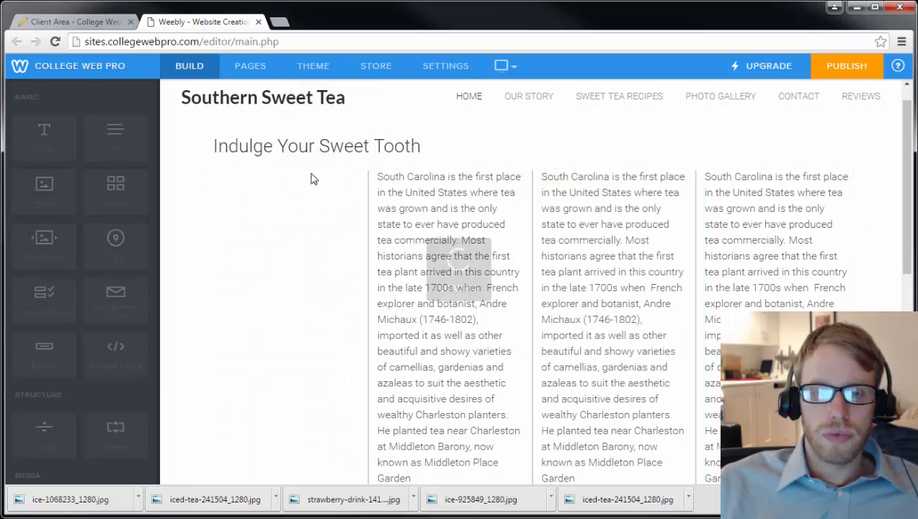
{"action": "left_click", "coordinate": [410, 171]}
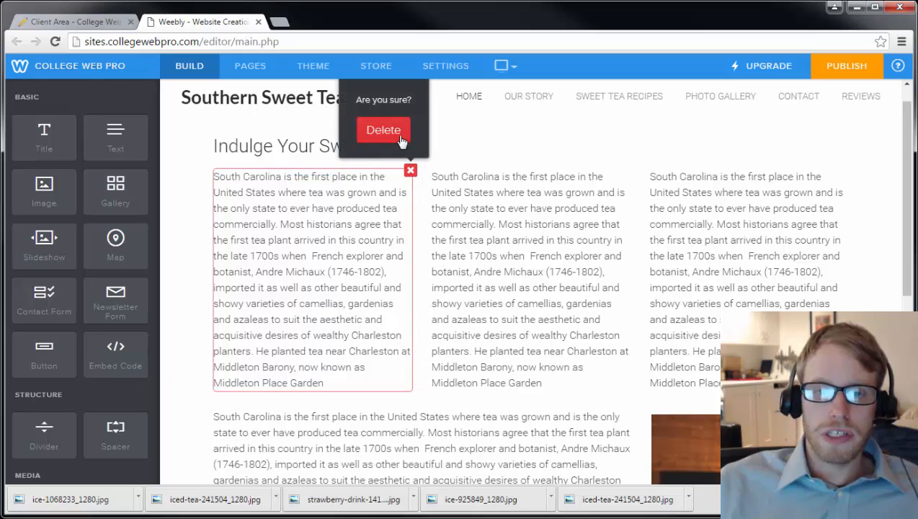
{"action": "left_click", "coordinate": [400, 139]}
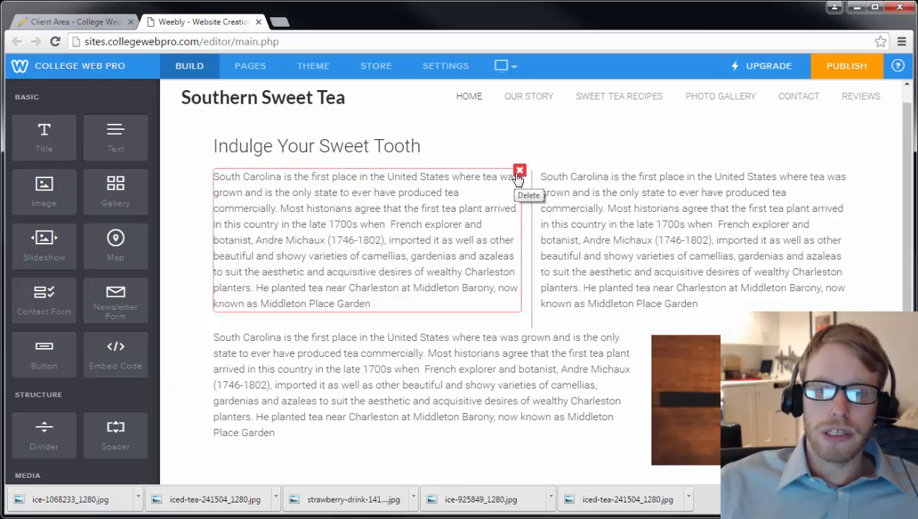
{"action": "left_click", "coordinate": [519, 173]}
{"action": "left_click", "coordinate": [492, 131]}
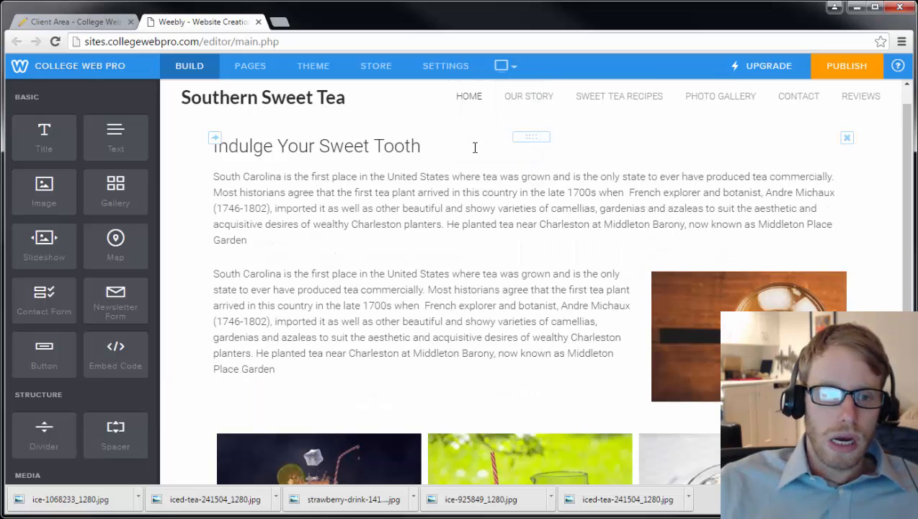
Add an image element between the title and the first paragraph and upload ice-925849_1280 from the desktop into it
{"action": "scroll", "coordinate": [482, 194], "scroll_direction": "down", "scroll_amount": 2}
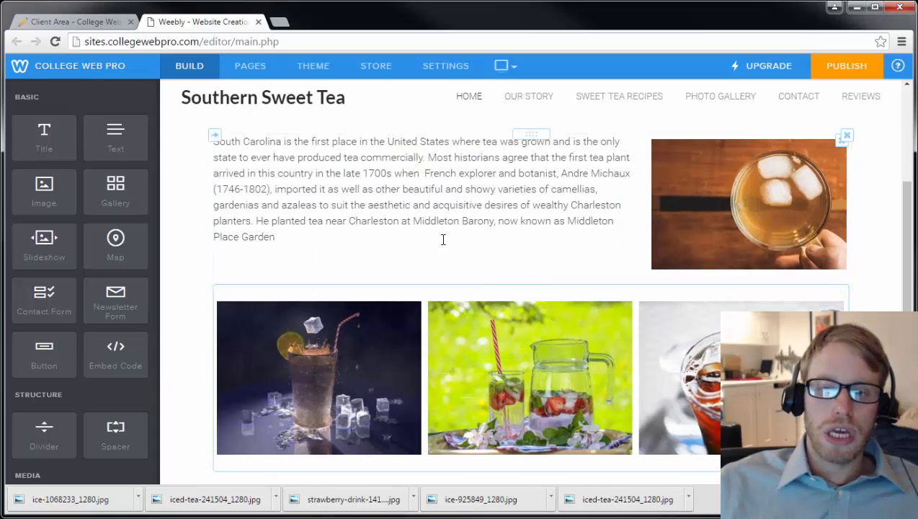
{"action": "scroll", "coordinate": [444, 241], "scroll_direction": "up", "scroll_amount": 3}
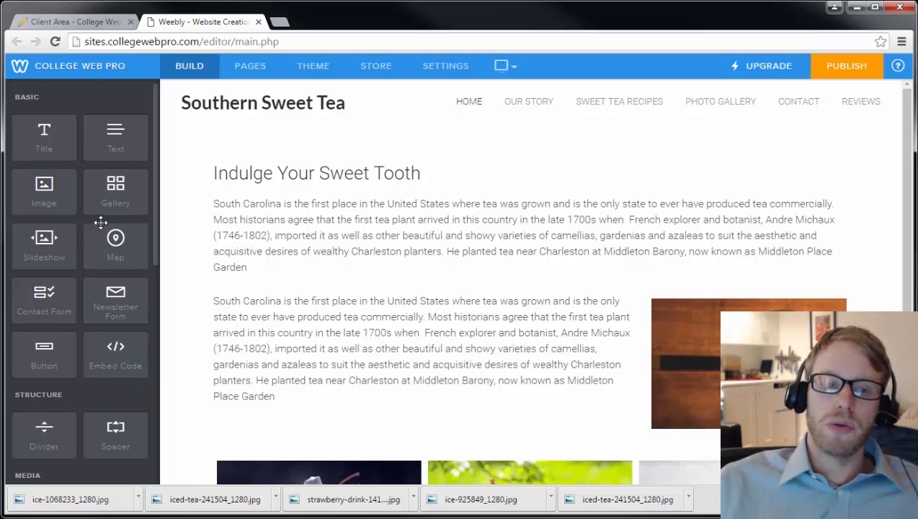
{"action": "mouse_move", "coordinate": [49, 196]}
{"action": "left_mouse_down"}
{"action": "mouse_move", "coordinate": [297, 199]}
{"action": "mouse_move", "coordinate": [375, 184]}
{"action": "mouse_move", "coordinate": [44, 192]}
{"action": "left_mouse_up"}
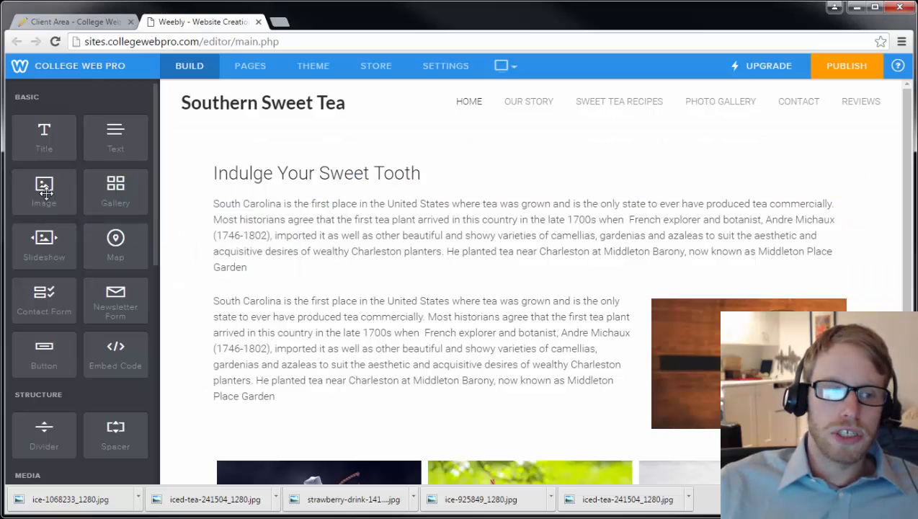
{"action": "left_click_drag", "start_coordinate": [44, 193], "coordinate": [421, 191]}
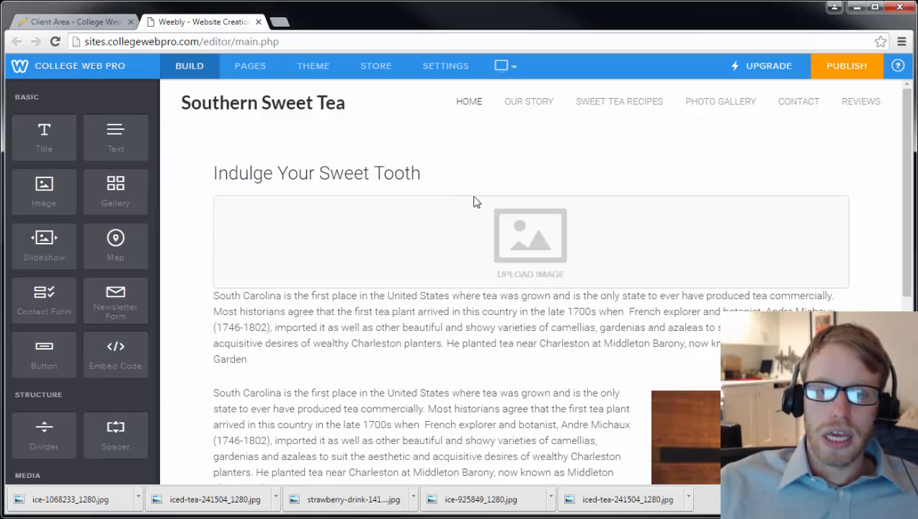
{"action": "left_click", "coordinate": [537, 244]}
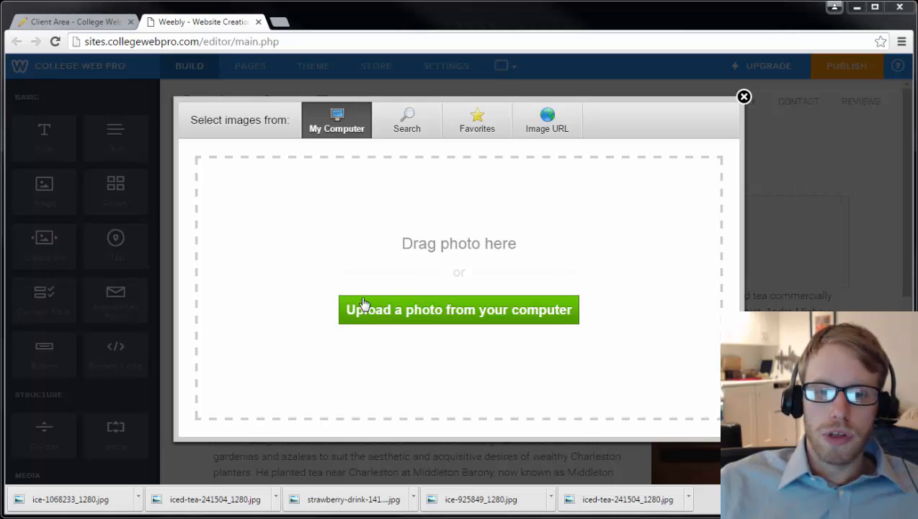
{"action": "left_click", "coordinate": [438, 316]}
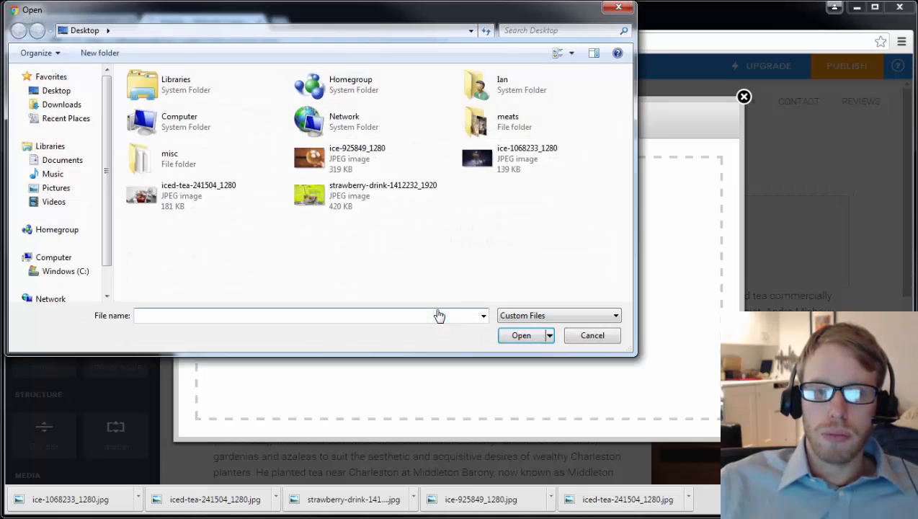
{"action": "double_click", "coordinate": [361, 161]}
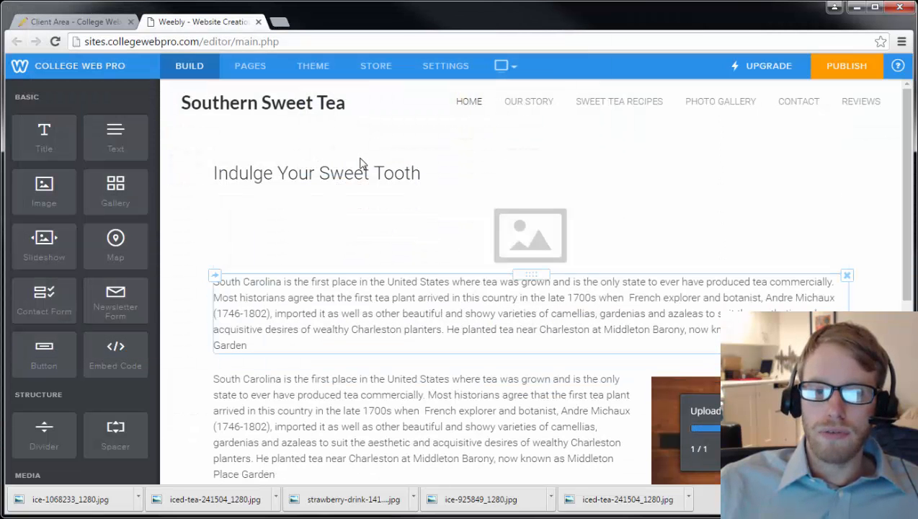
Examine how the uploaded iced tea image sits between the title and the first paragraph
{"action": "scroll", "coordinate": [492, 270], "scroll_direction": "down", "scroll_amount": 1}
{"action": "scroll", "coordinate": [493, 270], "scroll_direction": "down", "scroll_amount": 2}
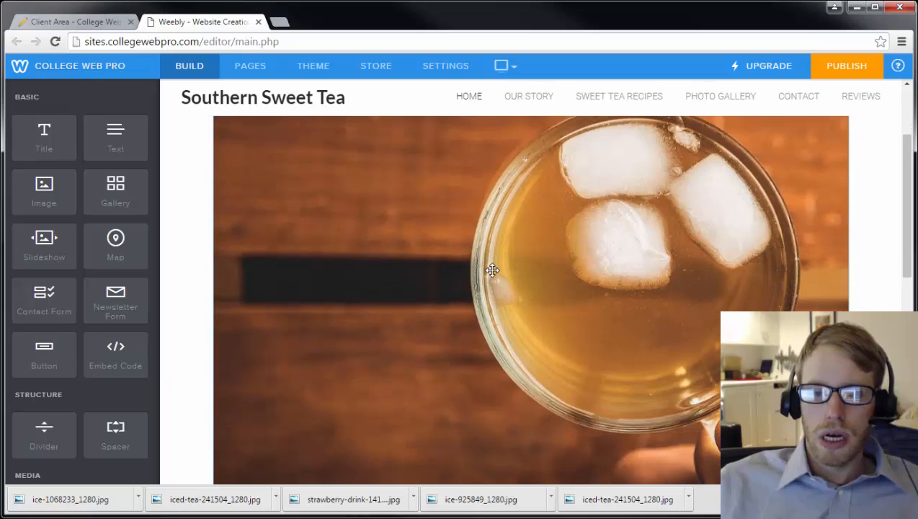
{"action": "scroll", "coordinate": [505, 306], "scroll_direction": "up", "scroll_amount": 2}
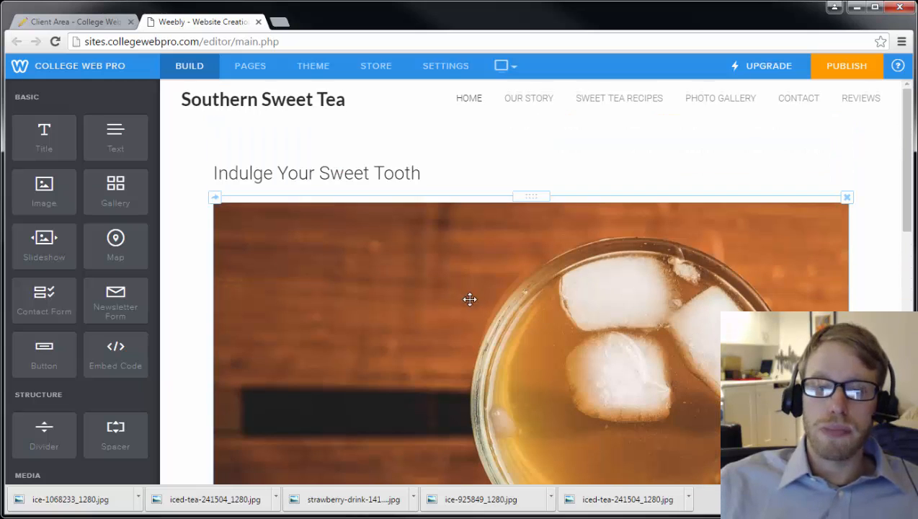
{"action": "scroll", "coordinate": [467, 309], "scroll_direction": "down", "scroll_amount": 1}
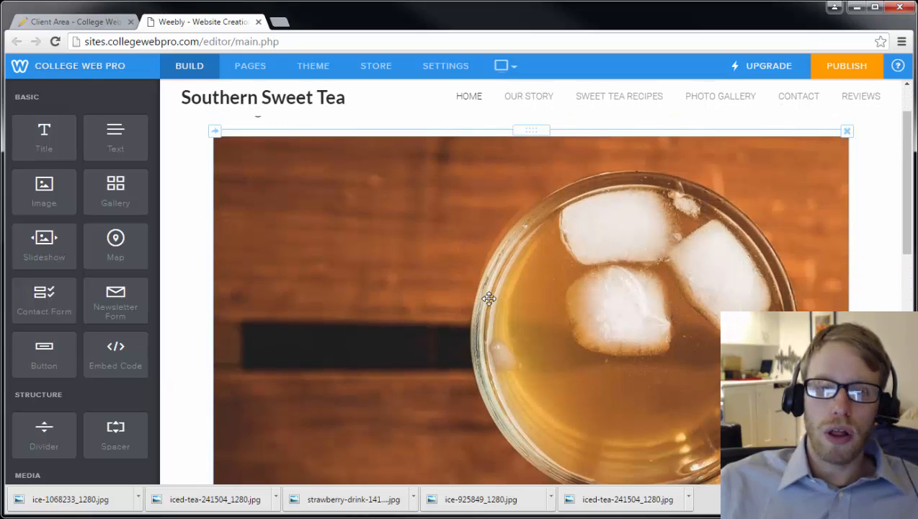
{"action": "scroll", "coordinate": [577, 320], "scroll_direction": "down", "scroll_amount": 2}
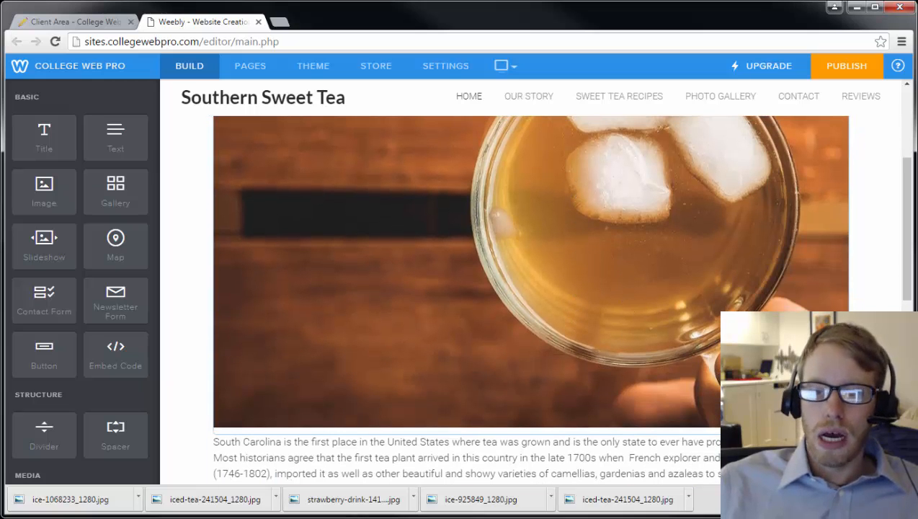
{"action": "scroll", "coordinate": [437, 242], "scroll_direction": "up", "scroll_amount": 1}
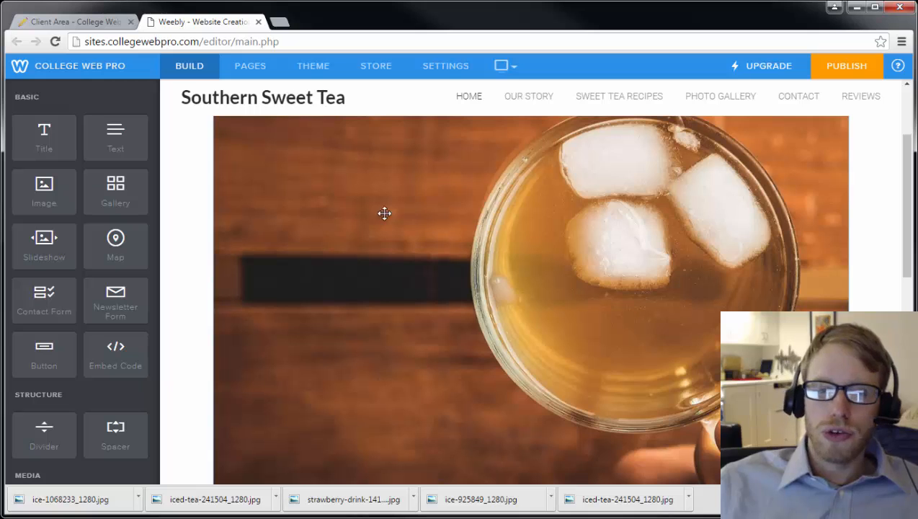
{"action": "scroll", "coordinate": [519, 293], "scroll_direction": "up", "scroll_amount": 2}
Shrink the iced tea image proportionally, and enlarge it again to nearly the full content width
{"action": "scroll", "coordinate": [455, 309], "scroll_direction": "down", "scroll_amount": 3}
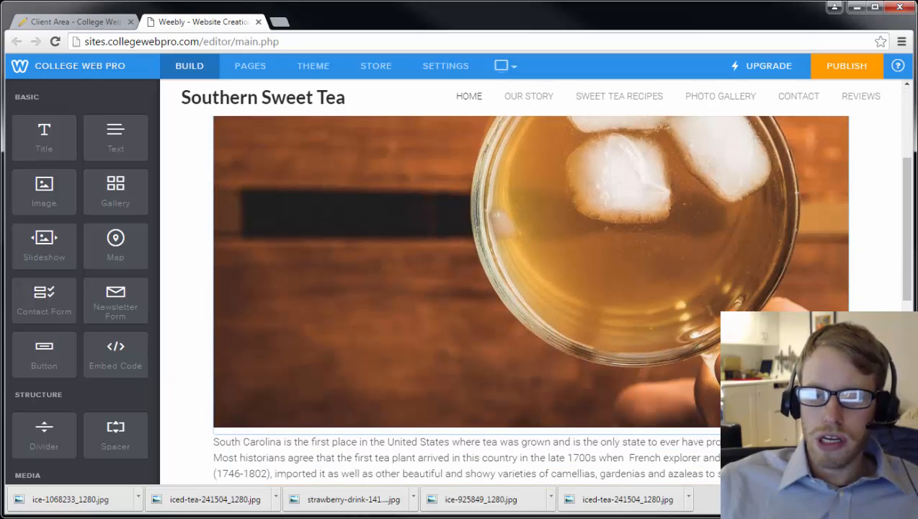
{"action": "left_click_drag", "start_coordinate": [850, 428], "coordinate": [624, 275]}
{"action": "left_click_drag", "start_coordinate": [737, 278], "coordinate": [768, 321]}
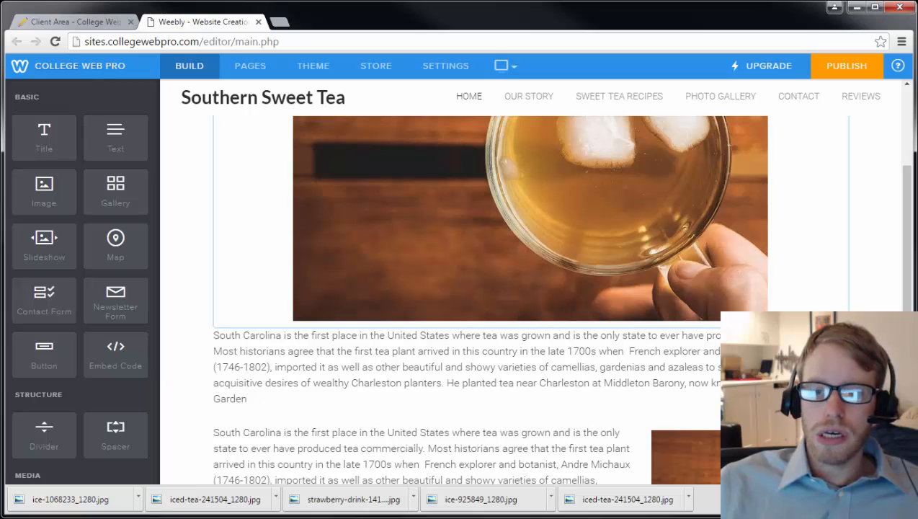
{"action": "left_click_drag", "start_coordinate": [766, 320], "coordinate": [846, 425]}
{"action": "scroll", "coordinate": [636, 298], "scroll_direction": "up", "scroll_amount": 2}
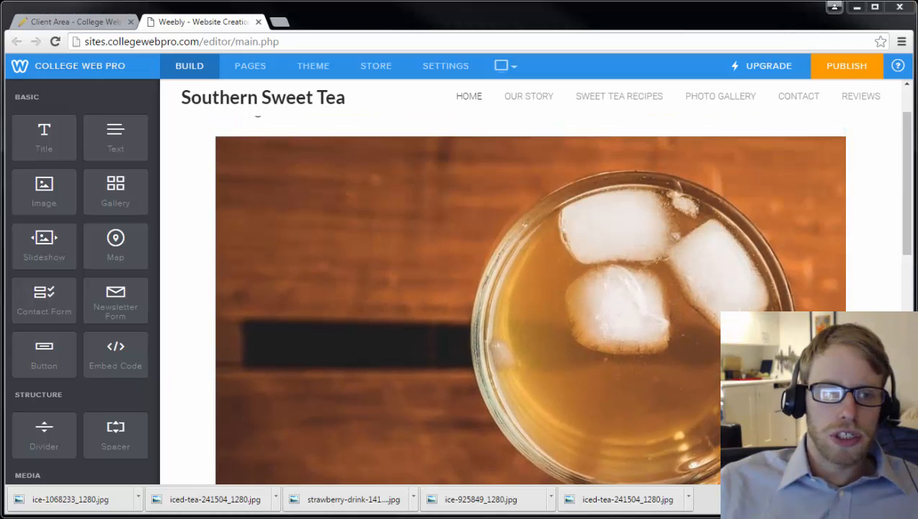
Place the downloaded strawberry-drink image beside the iced tea image, and delete the iced tea image
{"action": "left_click_drag", "start_coordinate": [353, 498], "coordinate": [850, 265]}
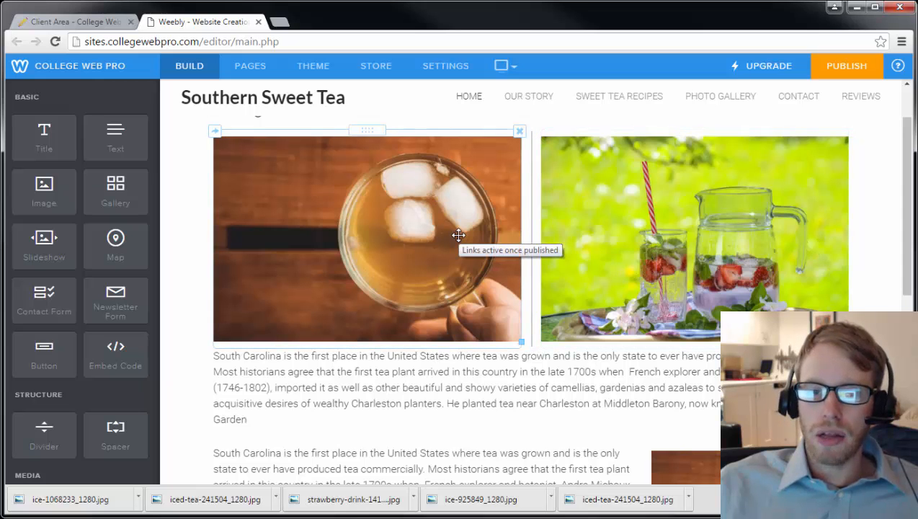
{"action": "left_click", "coordinate": [520, 131]}
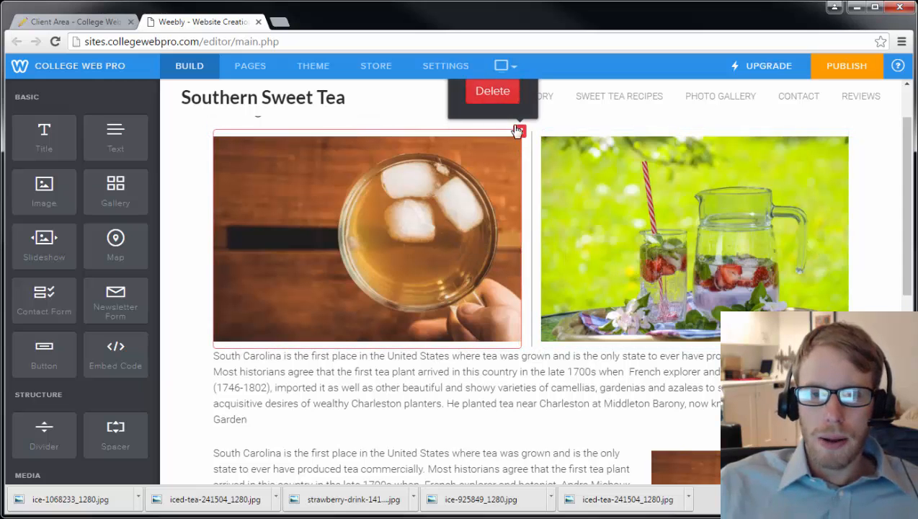
{"action": "left_click", "coordinate": [503, 108]}
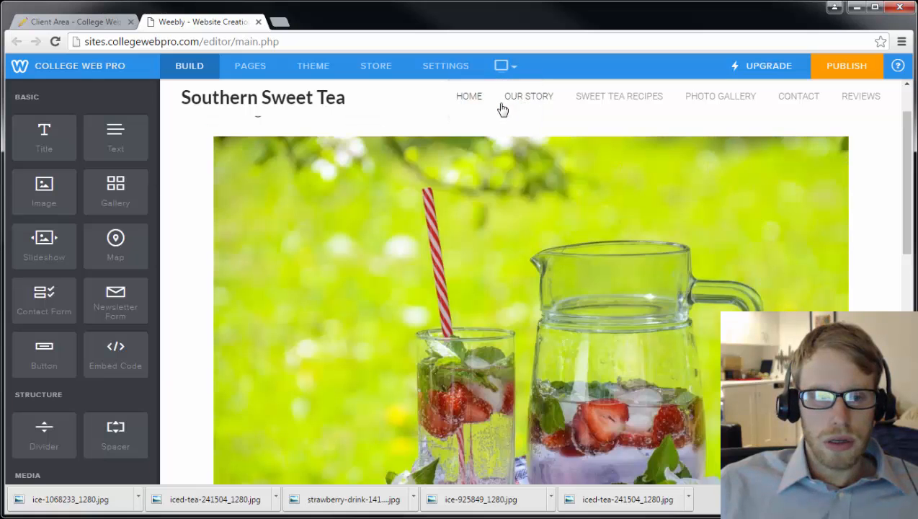
Add a map element beside the strawberry drink image and set its address to Atlanta, GA
{"action": "left_click_drag", "start_coordinate": [140, 251], "coordinate": [633, 216]}
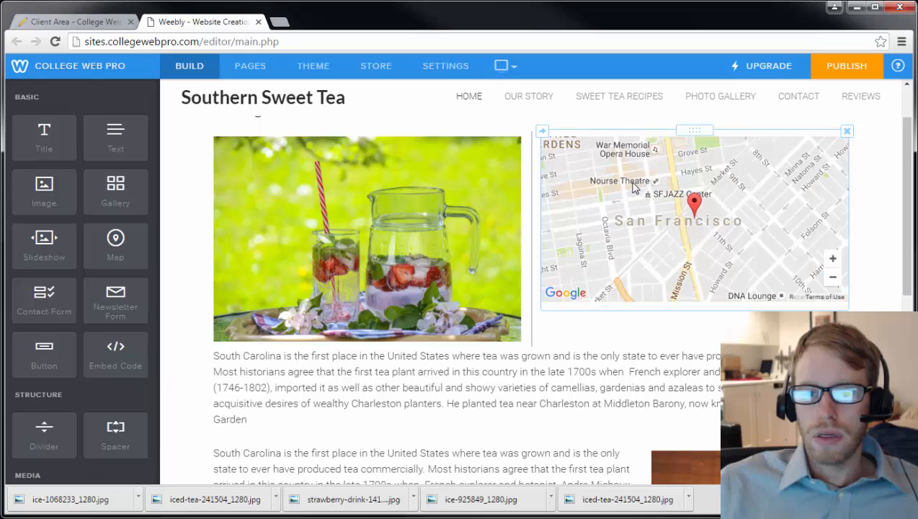
{"action": "left_click", "coordinate": [663, 166]}
{"action": "left_click_drag", "start_coordinate": [701, 298], "coordinate": [592, 288]}
{"action": "type", "text": "Atlanta, GA"}
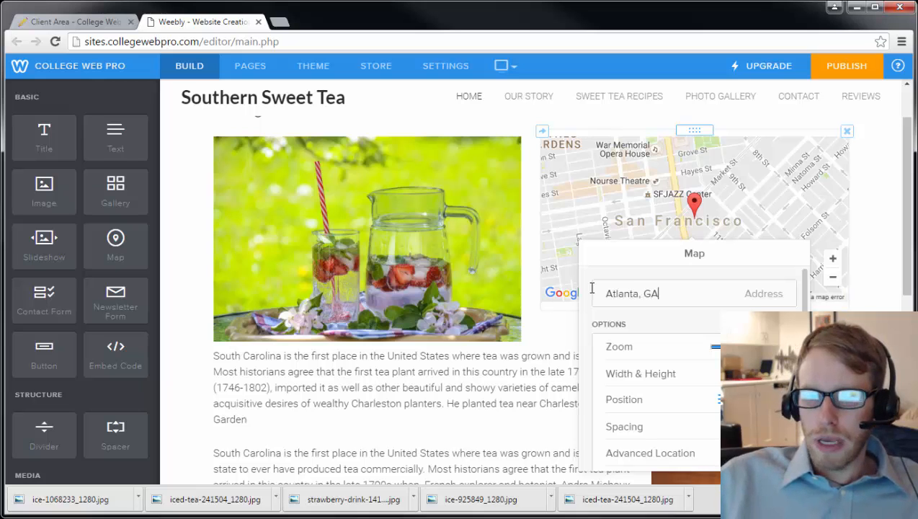
{"action": "left_click", "coordinate": [861, 294]}
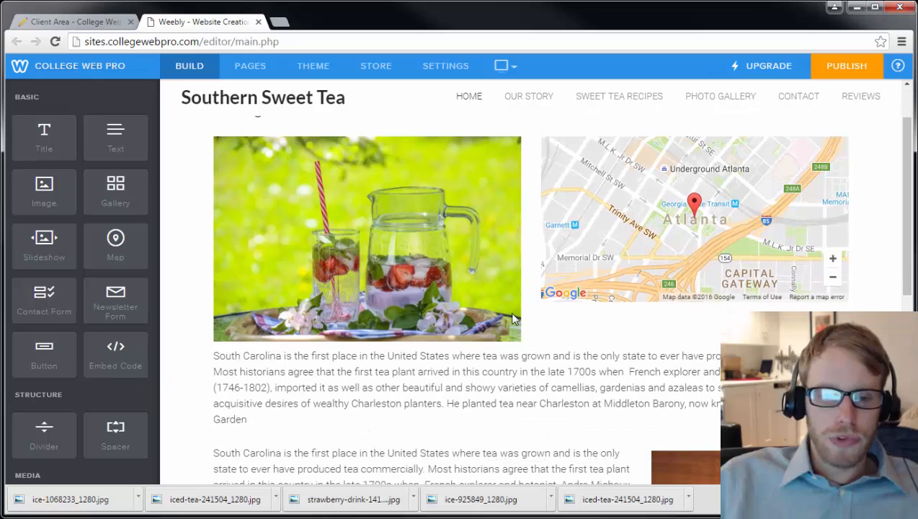
Add one divider below the image and map row and another between that row and the page title
{"action": "left_click_drag", "start_coordinate": [44, 430], "coordinate": [499, 346]}
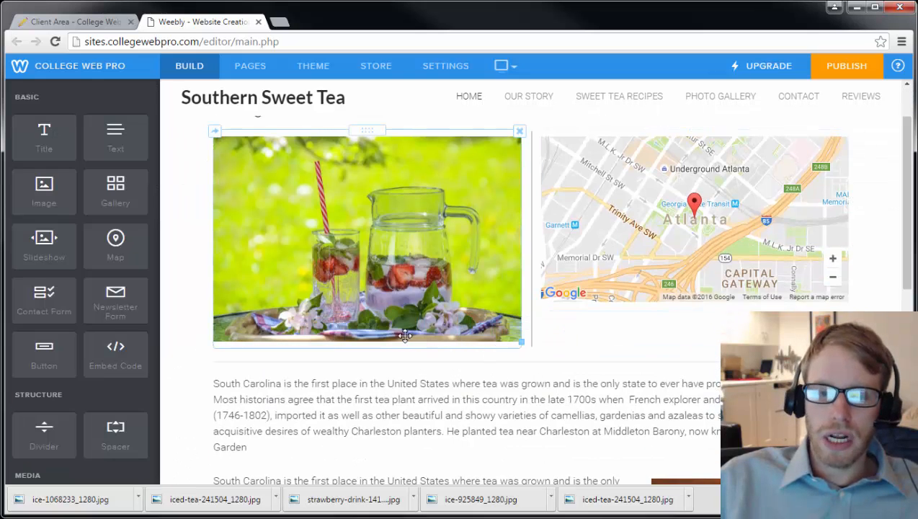
{"action": "left_click_drag", "start_coordinate": [44, 431], "coordinate": [505, 186]}
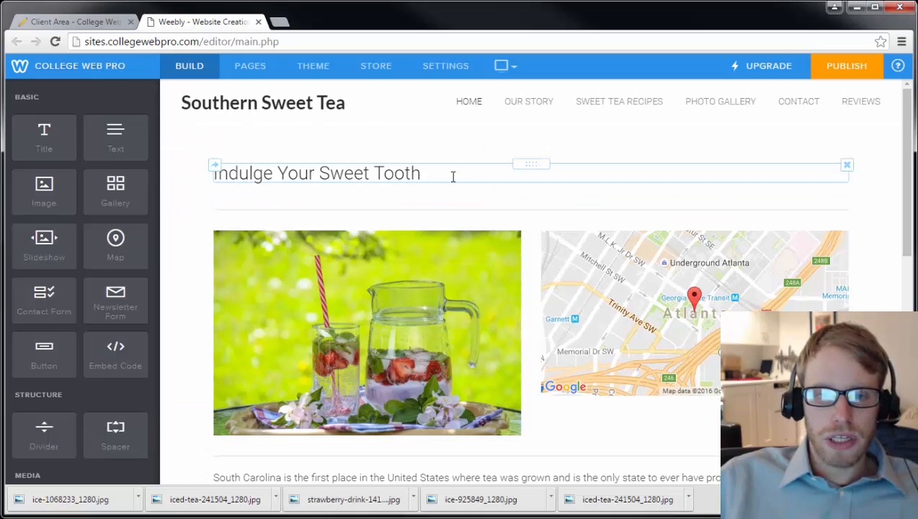
Delete the "Indulge Your Sweet Tooth" title from the home page
{"action": "left_click", "coordinate": [452, 177]}
{"action": "left_click", "coordinate": [881, 181]}
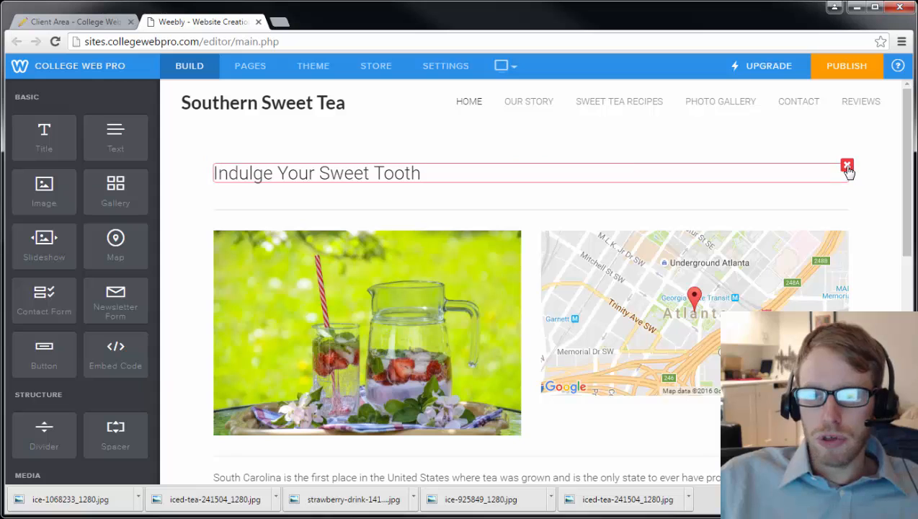
{"action": "left_click", "coordinate": [848, 169]}
{"action": "left_click", "coordinate": [822, 227]}
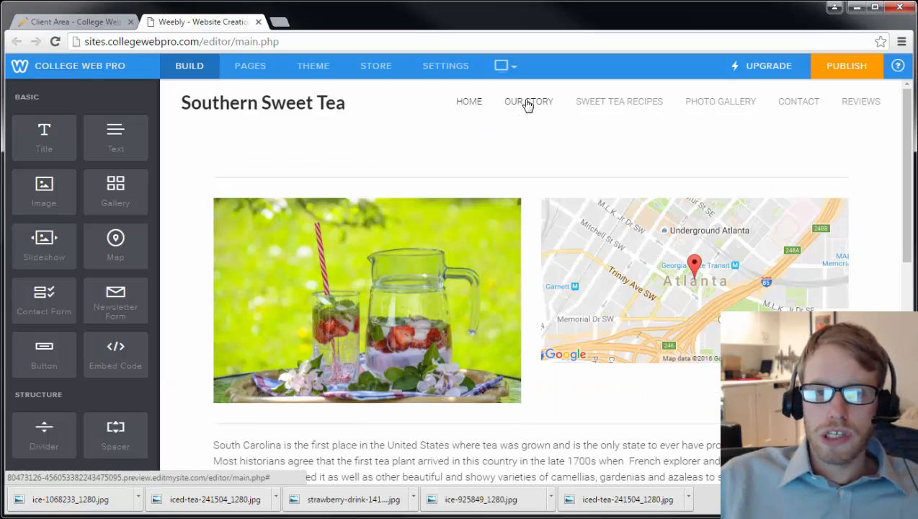
Open the Our Story page and add a title reading "We'd Love to Share Our Story With You" below the banner
{"action": "left_click", "coordinate": [529, 104]}
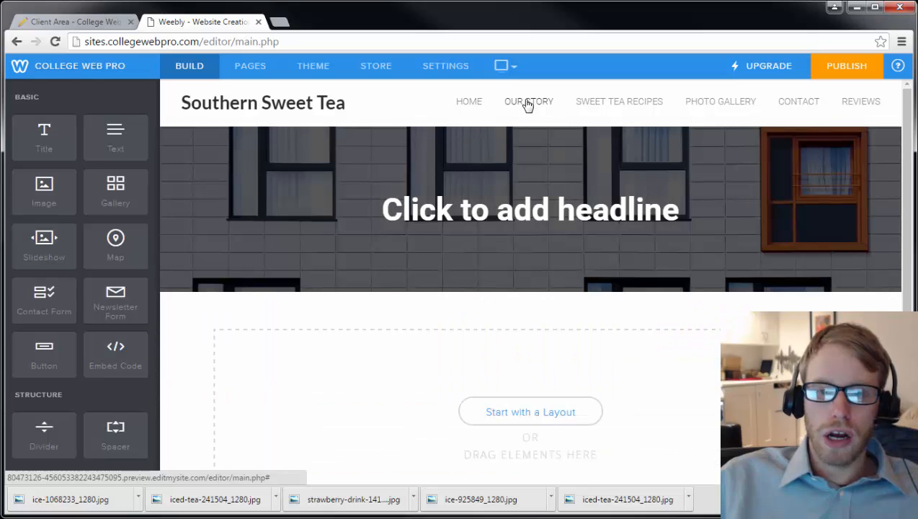
{"action": "left_click_drag", "start_coordinate": [44, 135], "coordinate": [349, 389]}
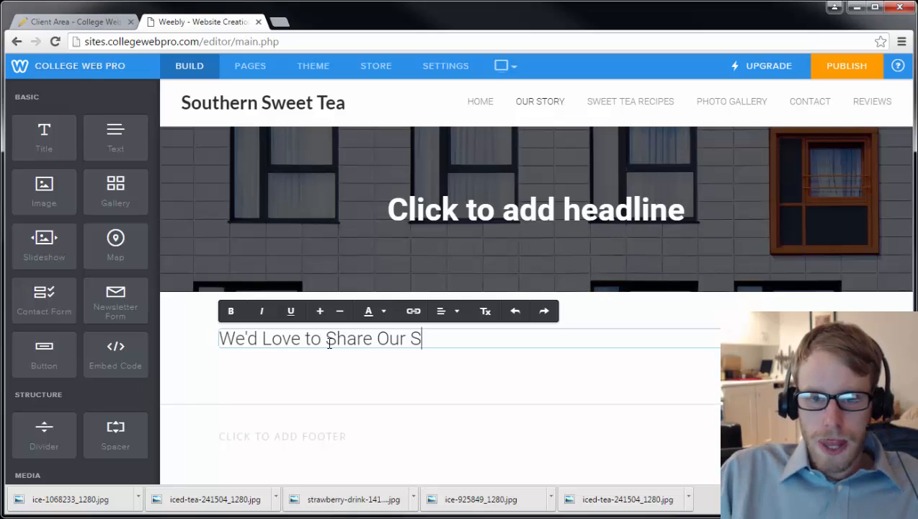
{"action": "type", "text": "We'd Love to Share Our Story With You"}
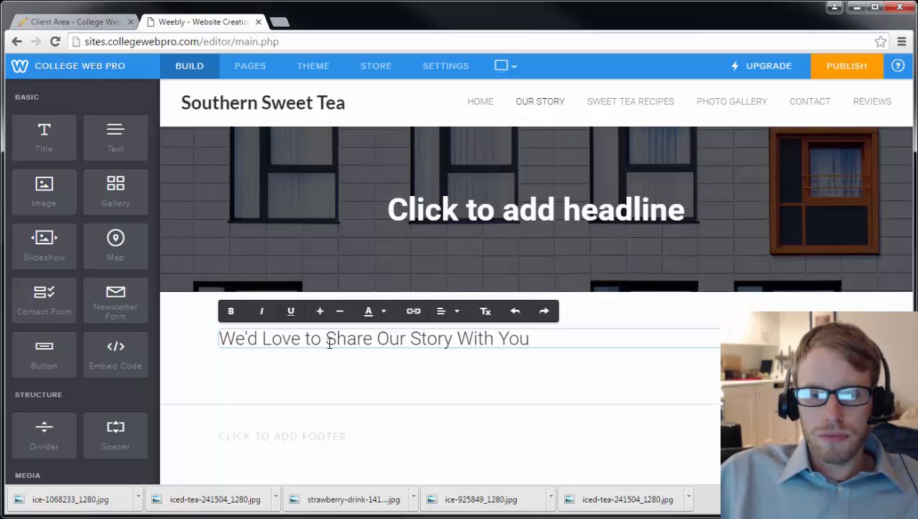
Replace the title text with "Our Mission, Vision, and Goals"
{"action": "key", "text": "ctrl+a"}
{"action": "type", "text": "O"}
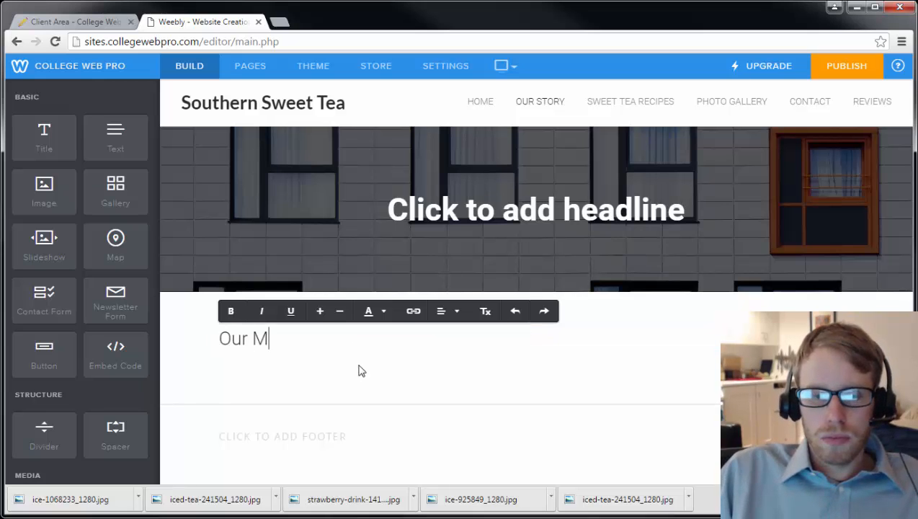
{"action": "type", "text": "ur Mission, Vision, a"}
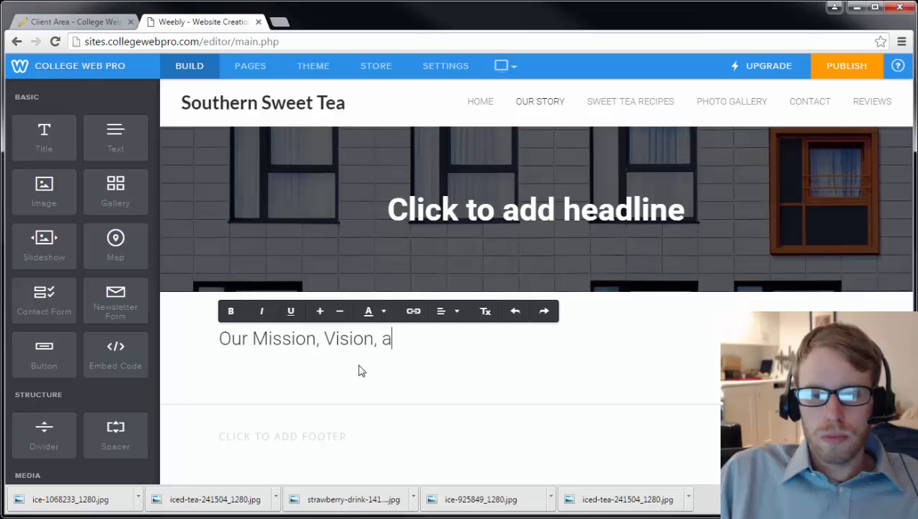
{"action": "type", "text": "nd Goals"}
{"action": "left_click", "coordinate": [375, 389]}
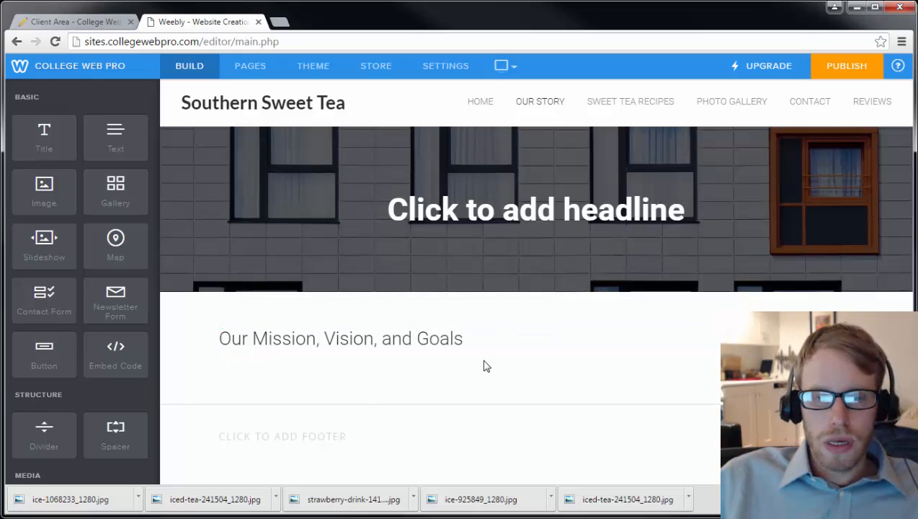
Add a contact form below the title and delete the heading inside the form
{"action": "left_click_drag", "start_coordinate": [32, 307], "coordinate": [380, 376]}
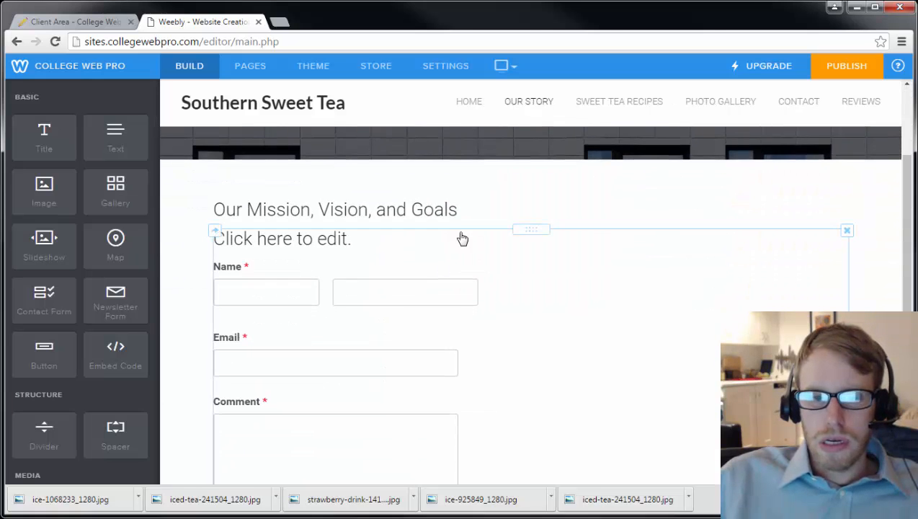
{"action": "left_click", "coordinate": [845, 233]}
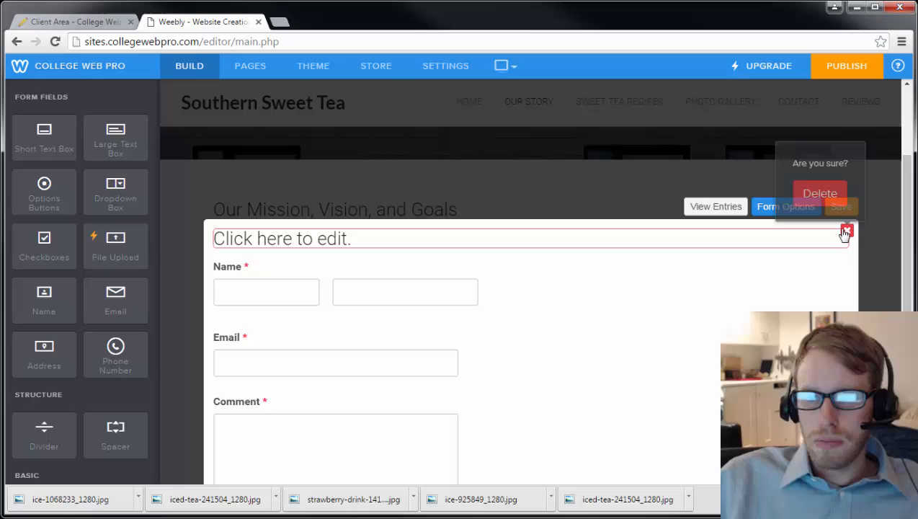
{"action": "left_click", "coordinate": [822, 192]}
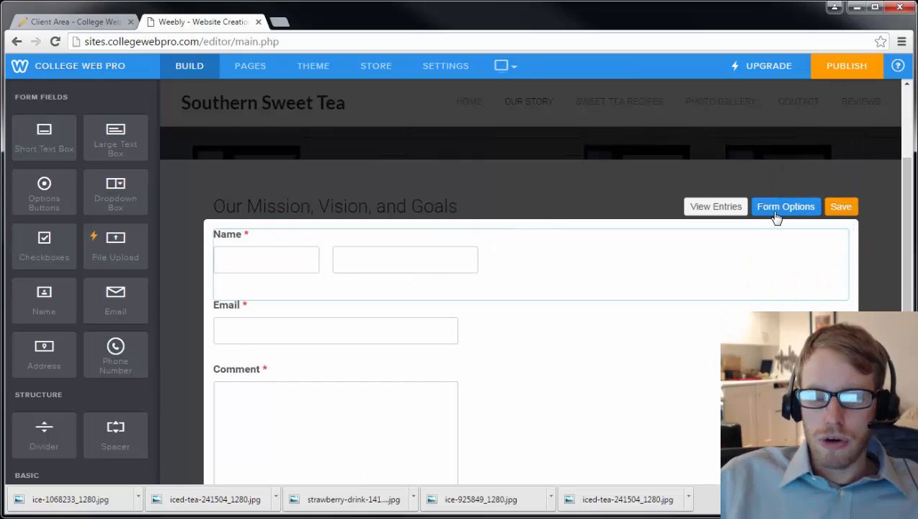
Open the contact form's options to check the form name and recipient settings, and save the form
{"action": "left_click", "coordinate": [779, 210]}
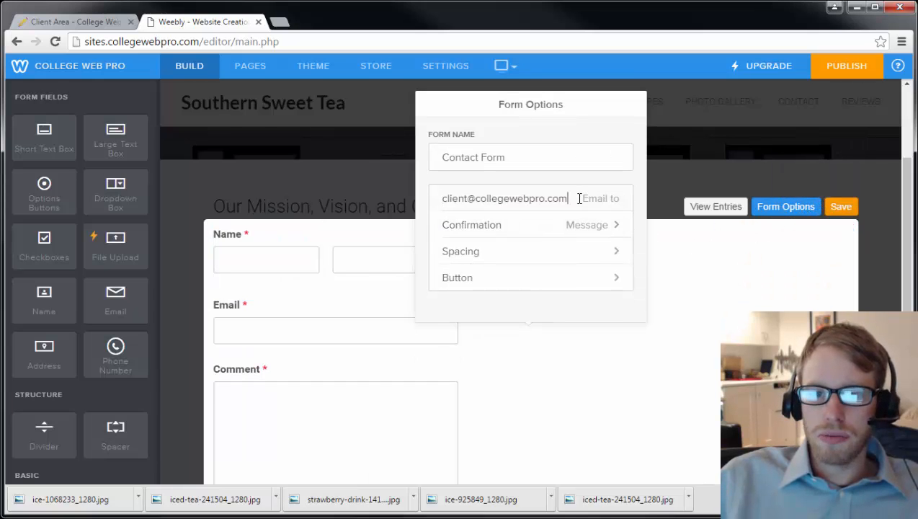
{"action": "triple_click", "coordinate": [512, 156]}
{"action": "left_click", "coordinate": [841, 206]}
Delete the contact form from the Our Story page
{"action": "left_click", "coordinate": [848, 230]}
{"action": "left_click", "coordinate": [821, 191]}
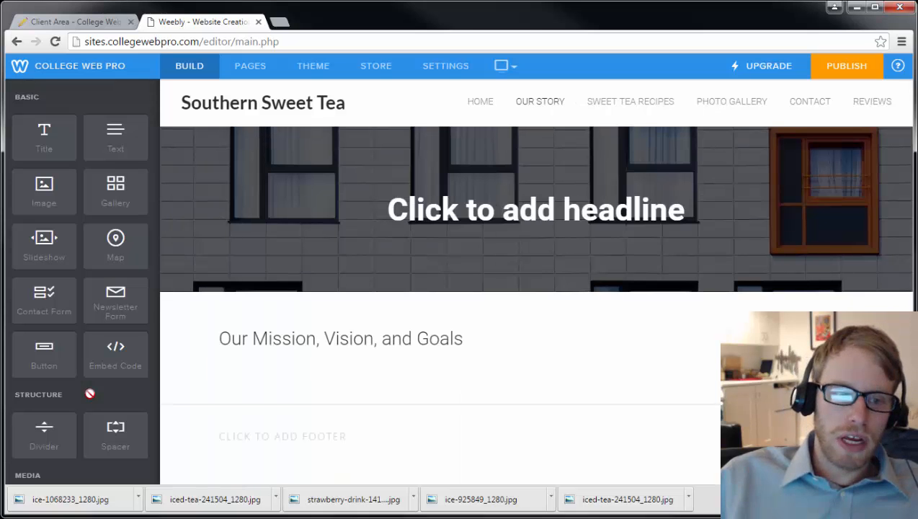
{"action": "scroll", "coordinate": [83, 353], "scroll_direction": "down", "scroll_amount": 5}
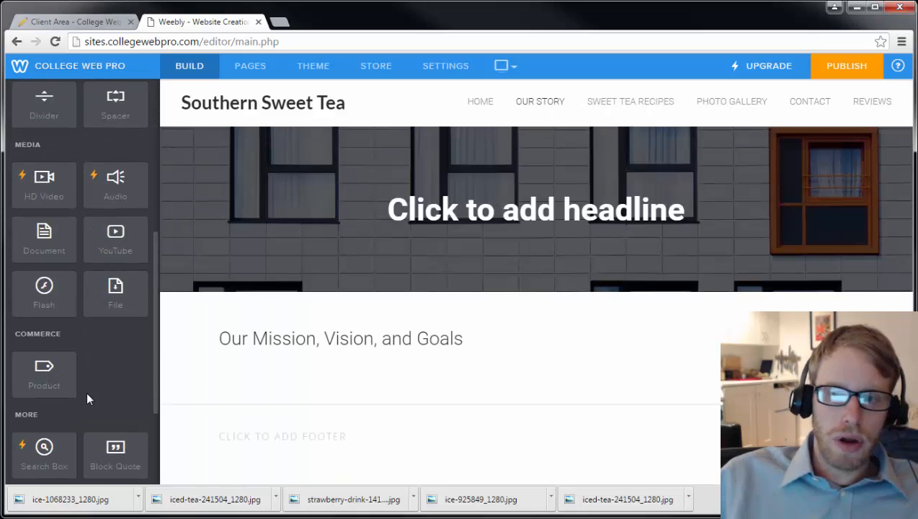
{"action": "scroll", "coordinate": [58, 349], "scroll_direction": "up", "scroll_amount": 5}
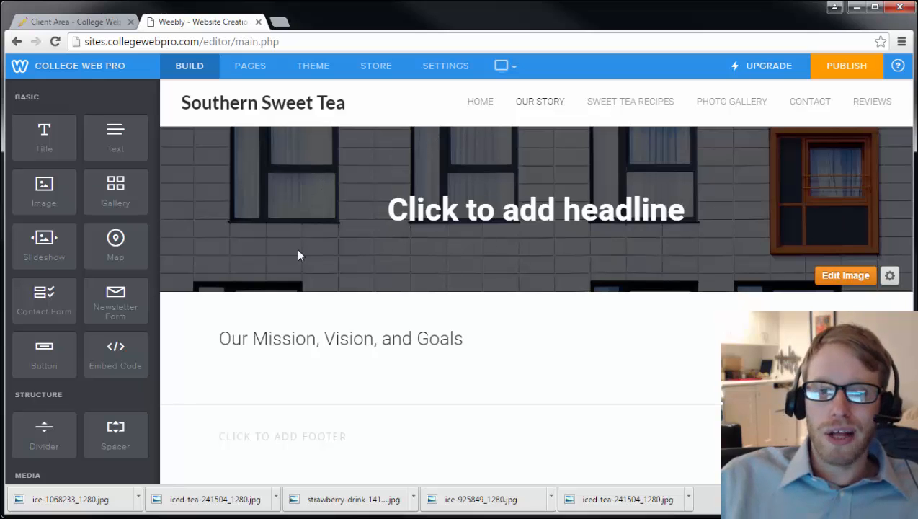
Change the Our Story page's header type to the tall layout with a headline, description and button
{"action": "left_click", "coordinate": [891, 276]}
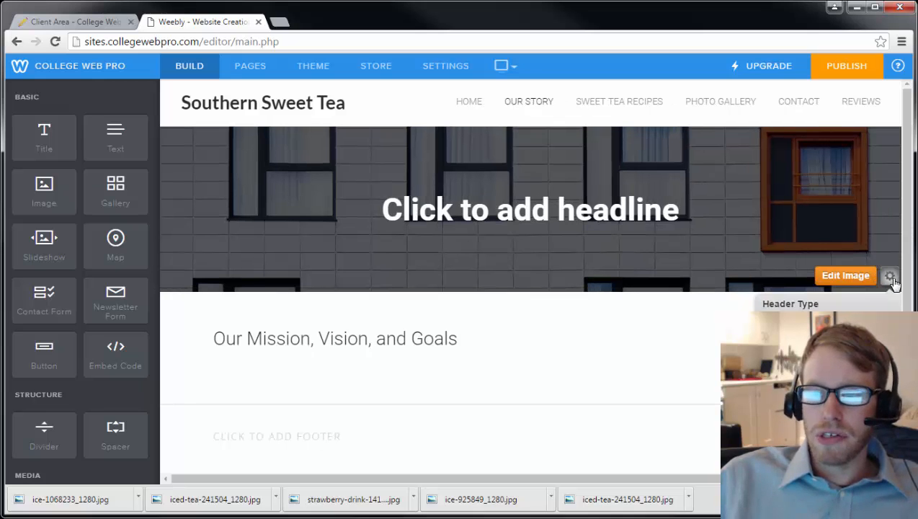
{"action": "left_click", "coordinate": [872, 8]}
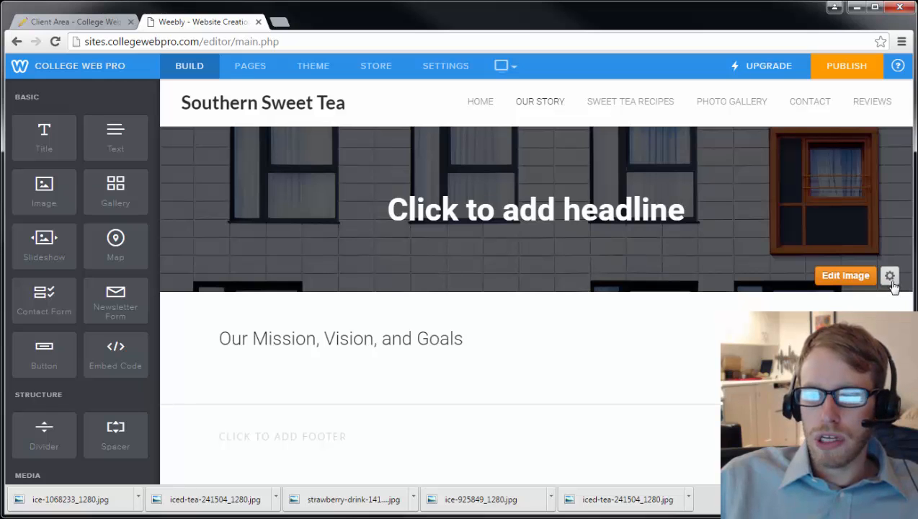
{"action": "left_click", "coordinate": [891, 280]}
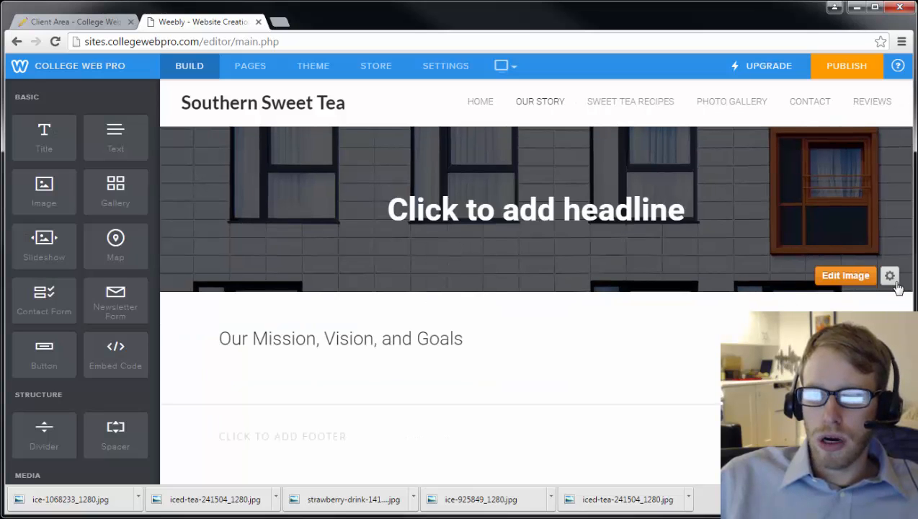
{"action": "left_click", "coordinate": [890, 276]}
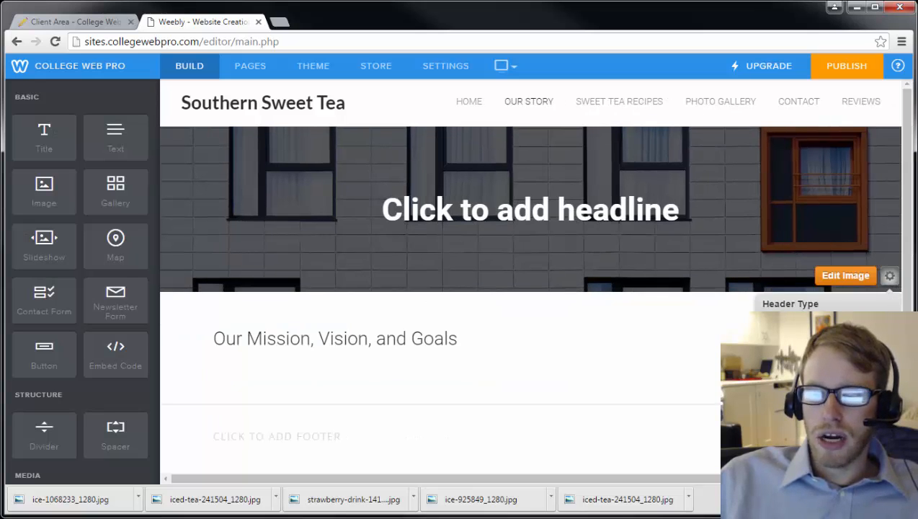
{"action": "left_click", "coordinate": [814, 368]}
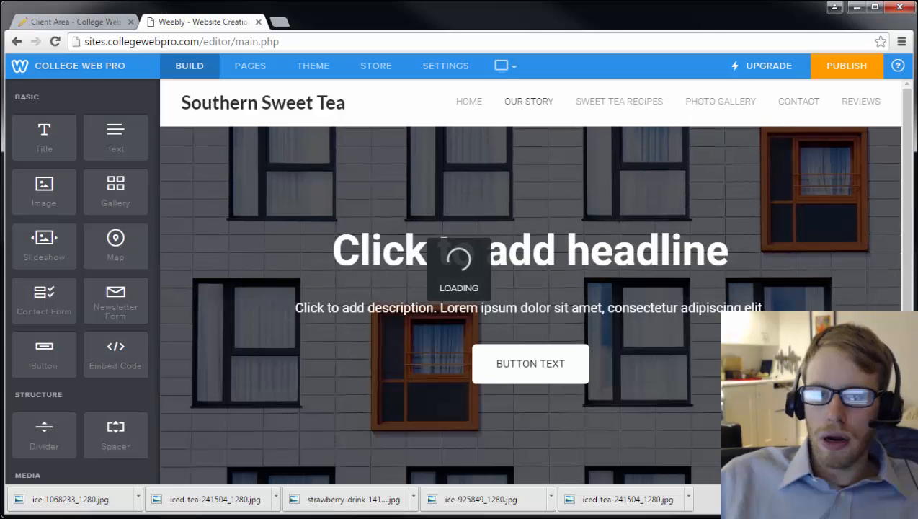
Open the Our Story header's background image for editing
{"action": "scroll", "coordinate": [542, 286], "scroll_direction": "down", "scroll_amount": 2}
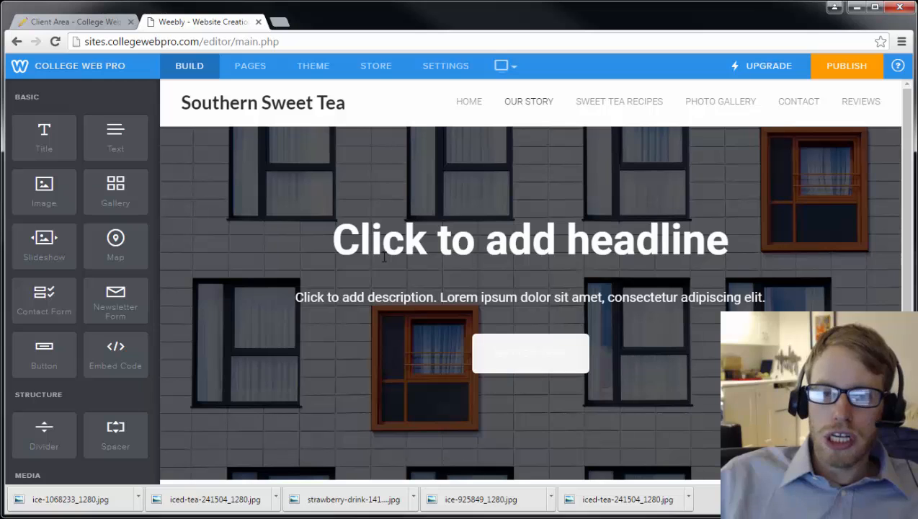
{"action": "scroll", "coordinate": [537, 394], "scroll_direction": "down", "scroll_amount": 1}
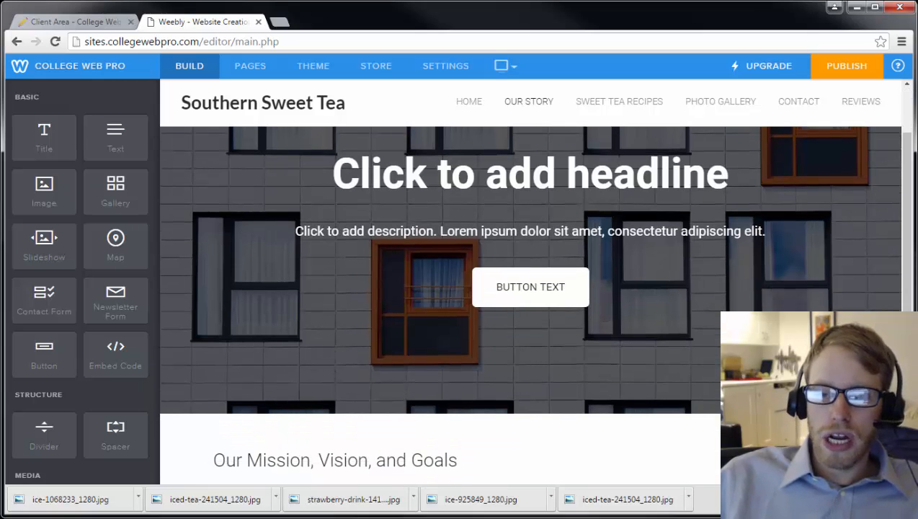
{"action": "left_click", "coordinate": [488, 347]}
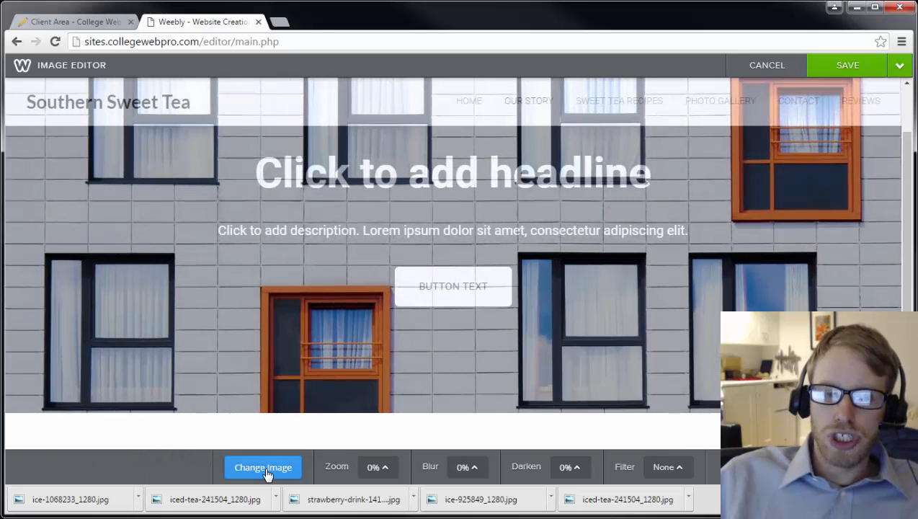
Set the header background to the stock photo of people dancing in front of a bright sunset
{"action": "left_click", "coordinate": [264, 468]}
{"action": "scroll", "coordinate": [551, 277], "scroll_direction": "down", "scroll_amount": 5}
{"action": "scroll", "coordinate": [551, 278], "scroll_direction": "down", "scroll_amount": 15}
{"action": "scroll", "coordinate": [551, 278], "scroll_direction": "down", "scroll_amount": 10}
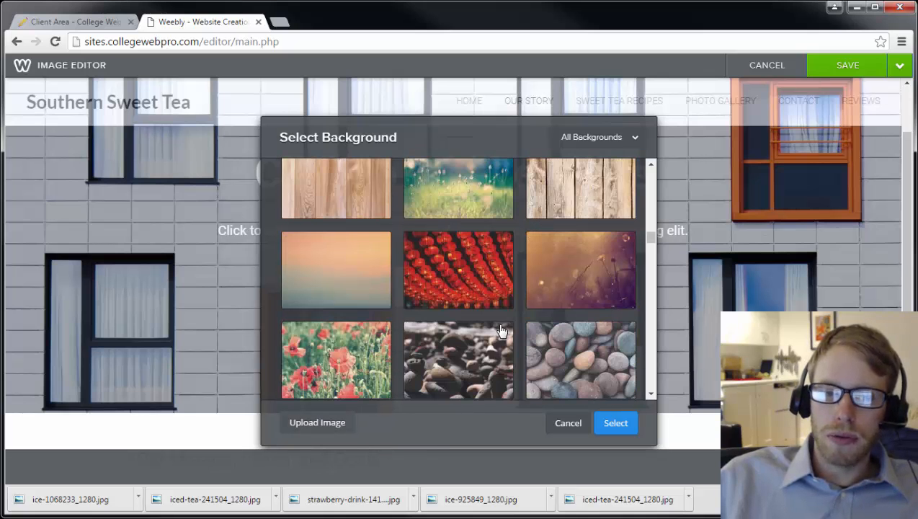
{"action": "scroll", "coordinate": [499, 326], "scroll_direction": "down", "scroll_amount": 10}
{"action": "scroll", "coordinate": [503, 330], "scroll_direction": "down", "scroll_amount": 15}
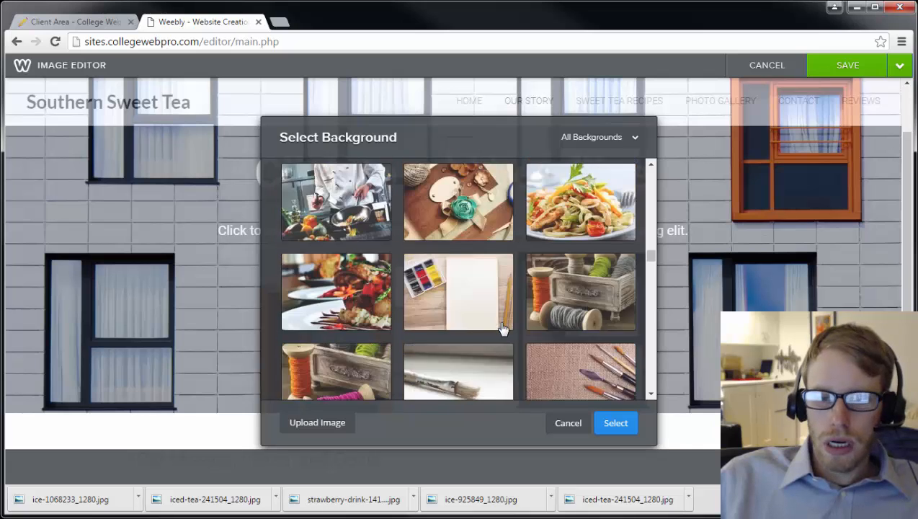
{"action": "scroll", "coordinate": [502, 328], "scroll_direction": "down", "scroll_amount": 2}
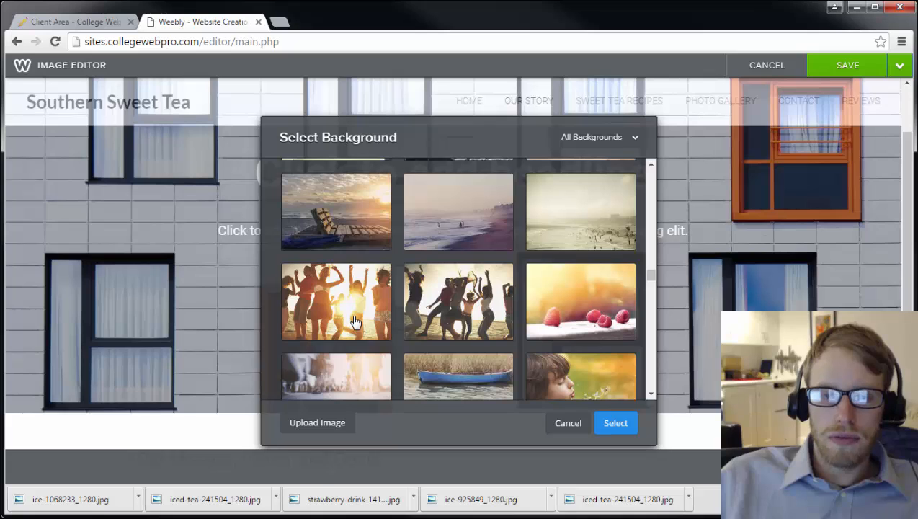
{"action": "left_click", "coordinate": [355, 326]}
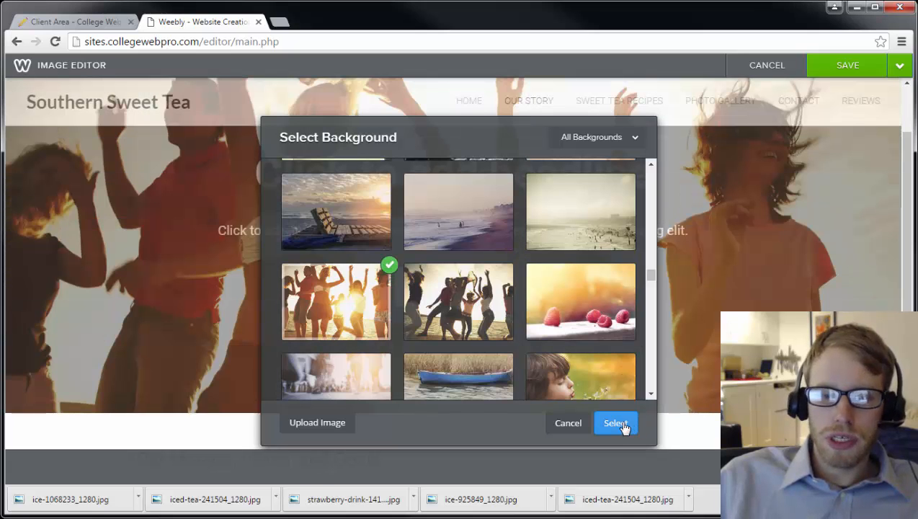
{"action": "left_click", "coordinate": [625, 429]}
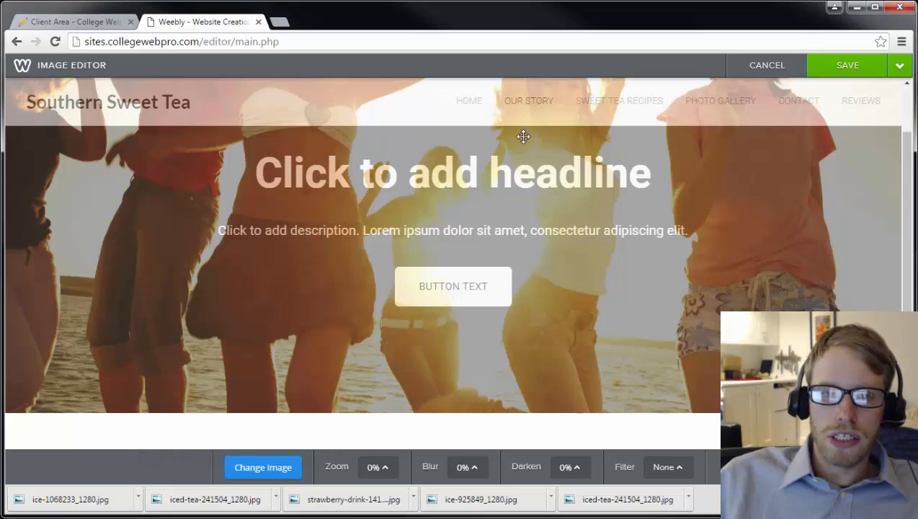
Upload the strawberry drink photo as the header background and save it to only this page
{"action": "left_click", "coordinate": [273, 470]}
{"action": "left_click", "coordinate": [335, 423]}
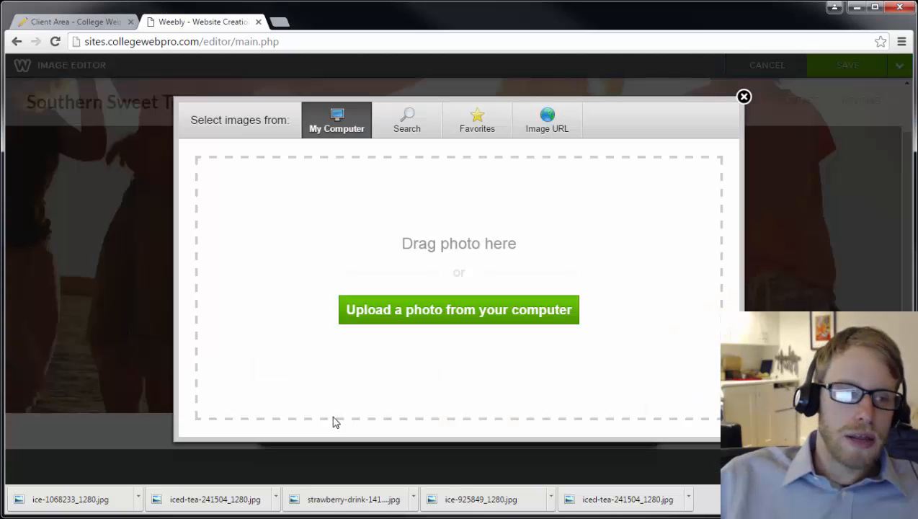
{"action": "left_click_drag", "start_coordinate": [2, 180], "coordinate": [392, 206]}
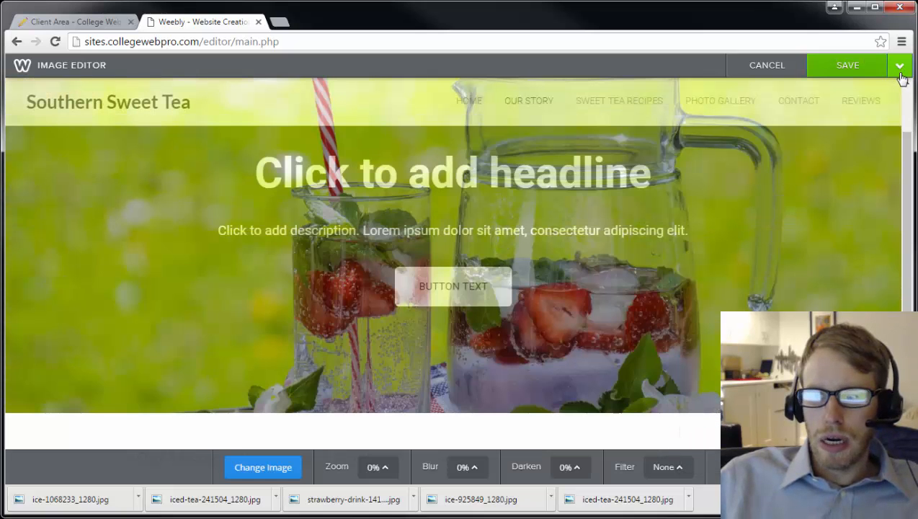
{"action": "left_click", "coordinate": [899, 72]}
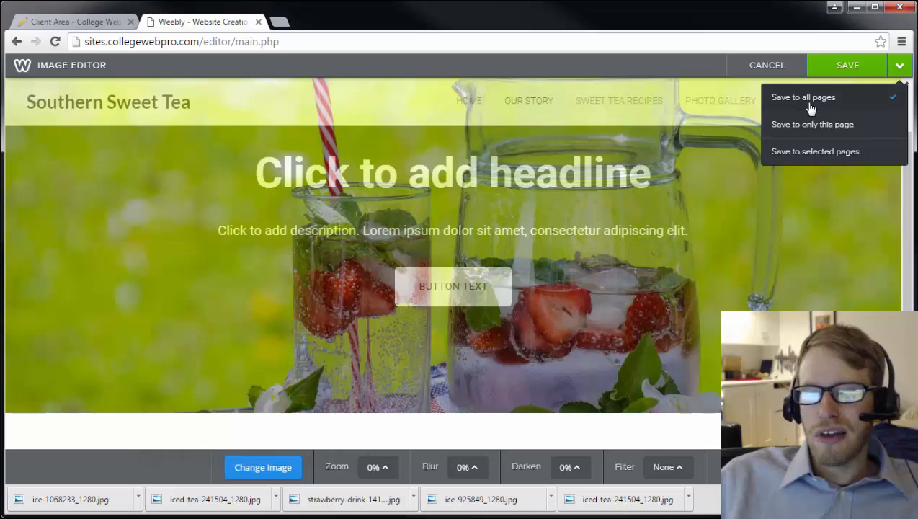
{"action": "left_click", "coordinate": [848, 127]}
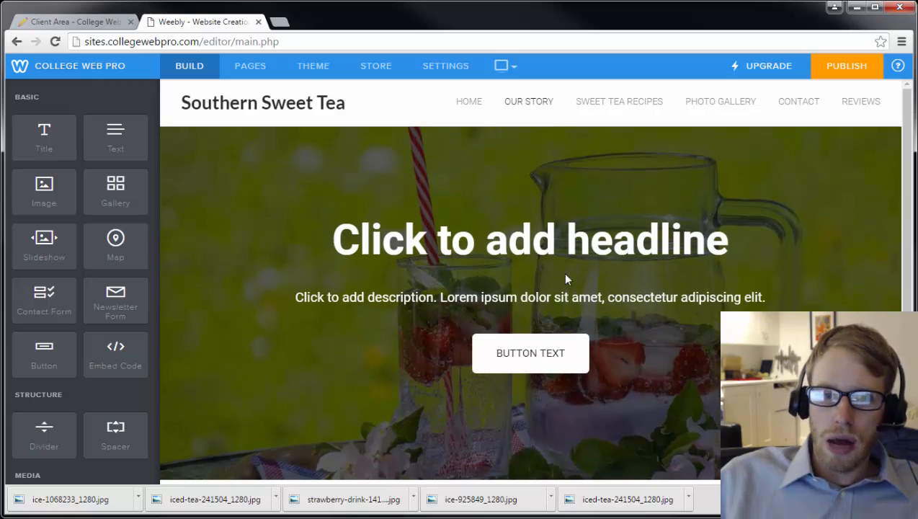
Set the header headline to "Learn More About Us" and the description to "Hear our inspiring story about how we got started."
{"action": "left_click", "coordinate": [595, 245]}
{"action": "type", "text": "Learn More About Us"}
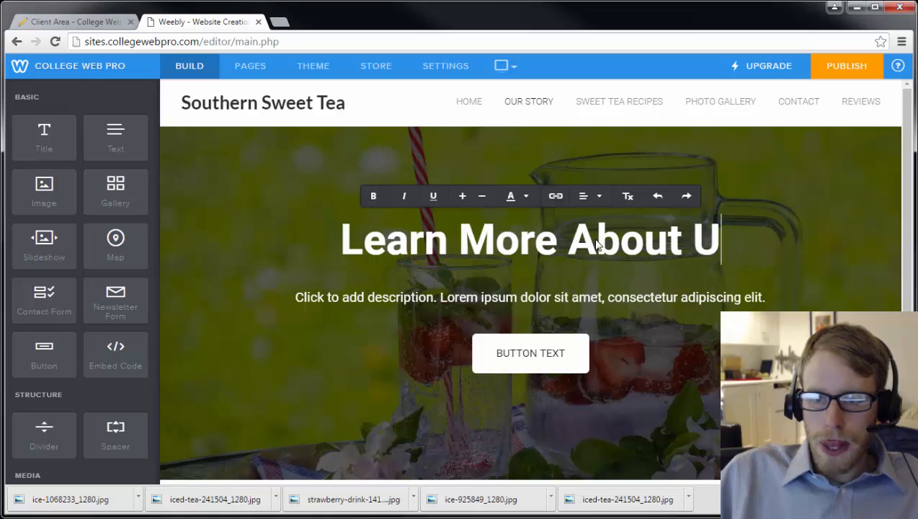
{"action": "left_click", "coordinate": [611, 299]}
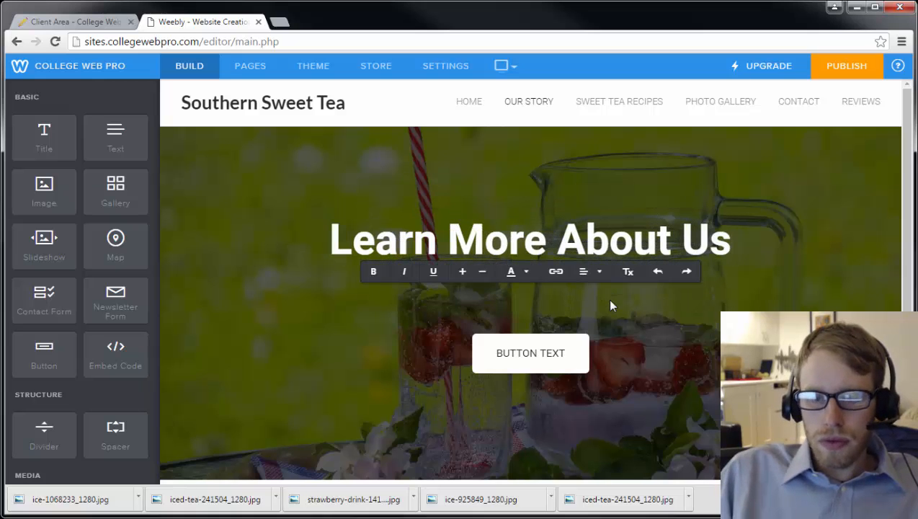
{"action": "type", "text": "Hear our inspirin"}
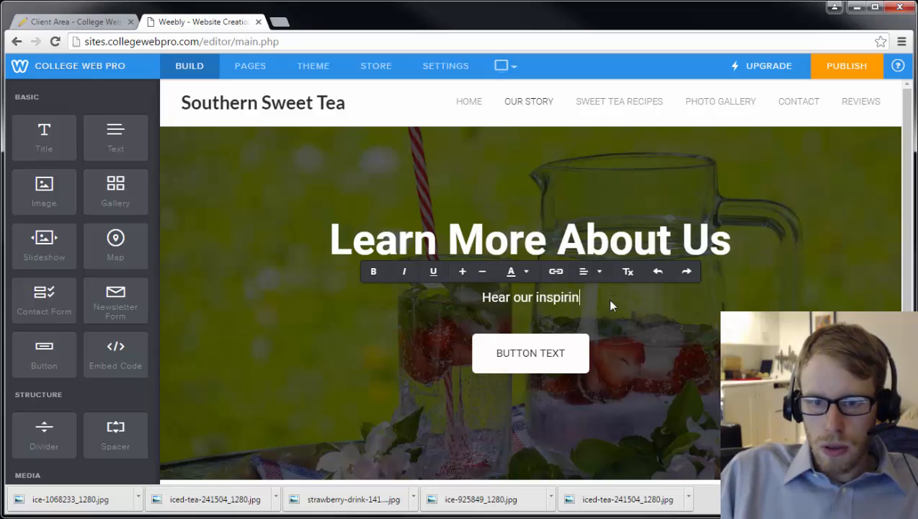
{"action": "type", "text": "g story about how "}
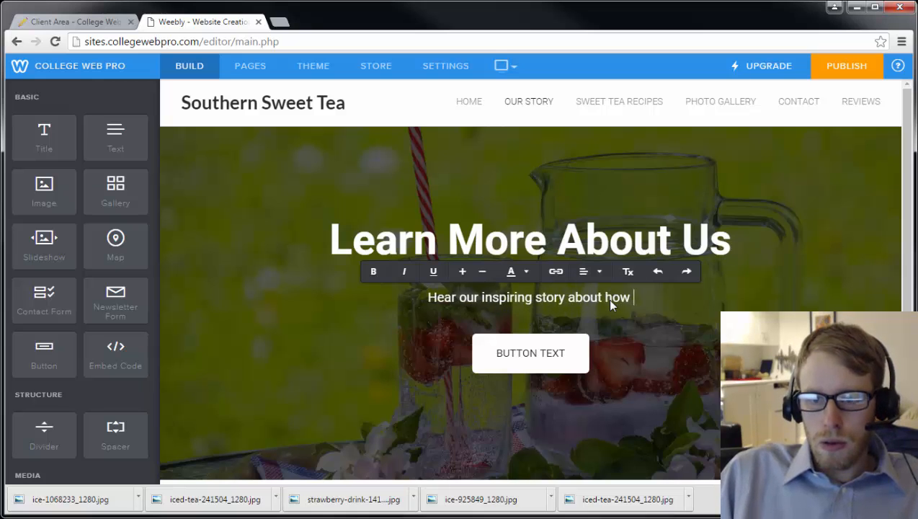
{"action": "type", "text": "we got started."}
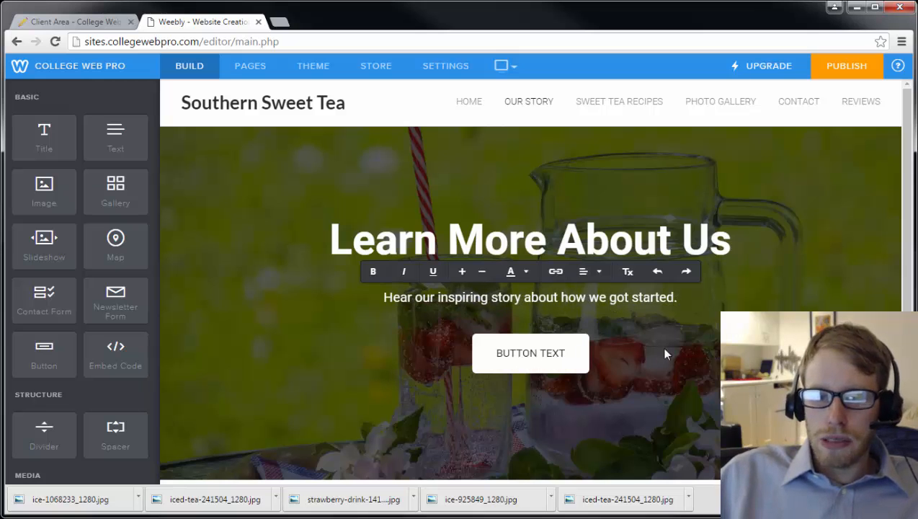
Change the header button's text to "Click Here to Contact Us"
{"action": "left_click", "coordinate": [523, 353]}
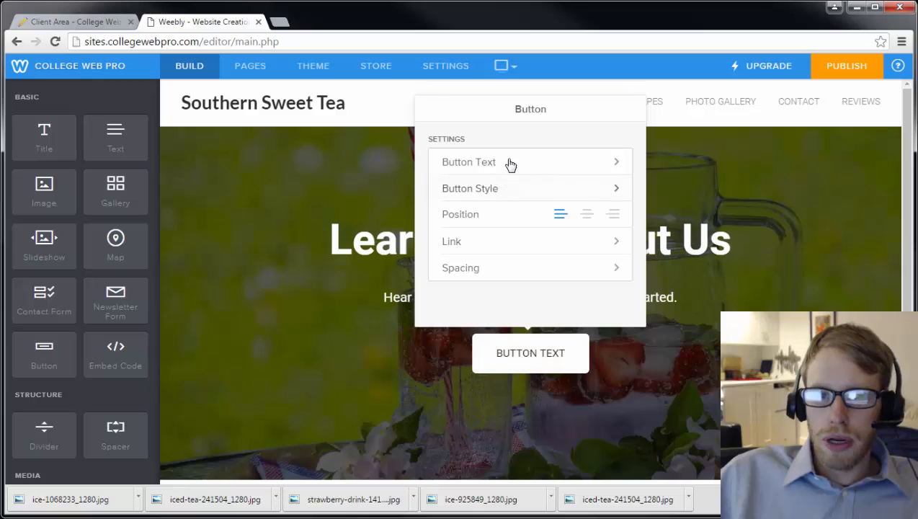
{"action": "left_click", "coordinate": [510, 165]}
{"action": "triple_click", "coordinate": [514, 167]}
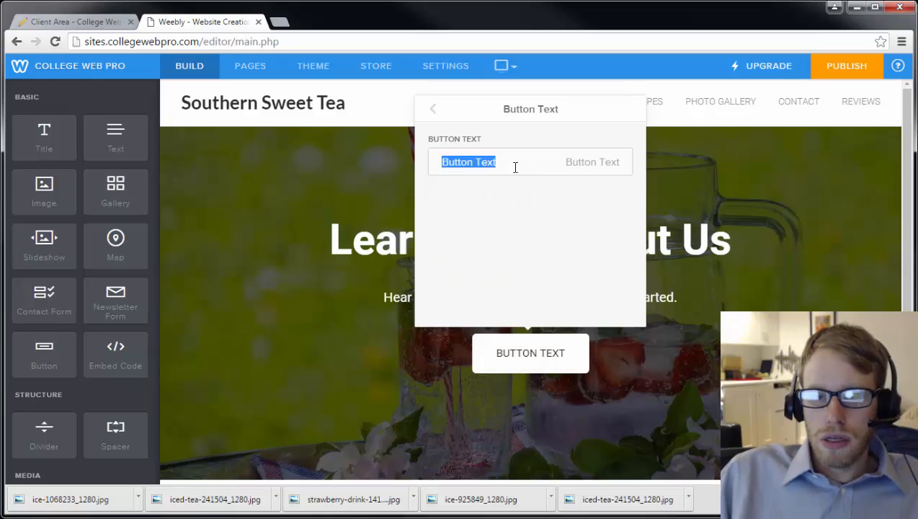
{"action": "key", "text": "BackSpace"}
{"action": "type", "text": "Click Her"}
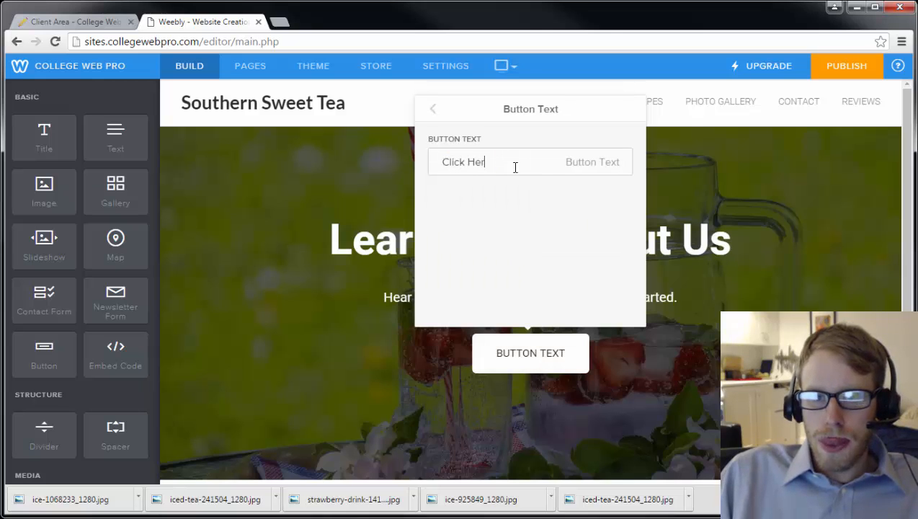
{"action": "type", "text": "e to Contact Us"}
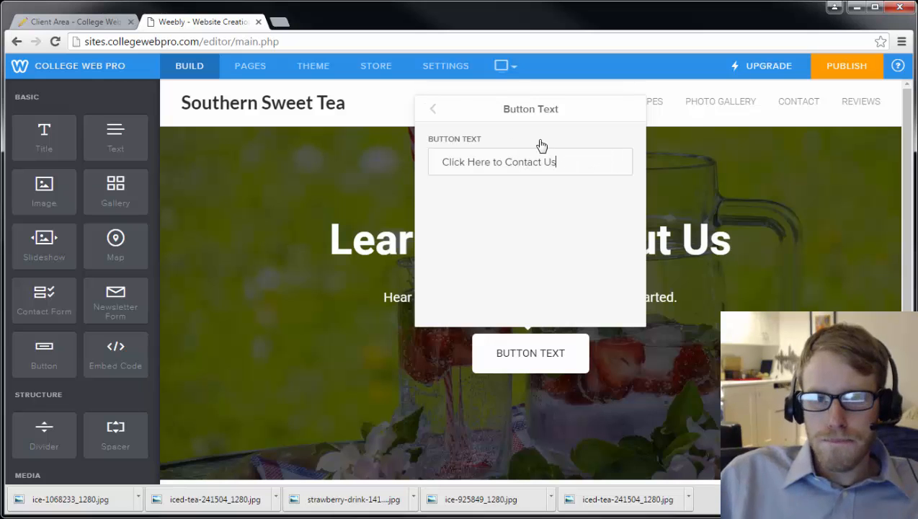
{"action": "left_click", "coordinate": [433, 110]}
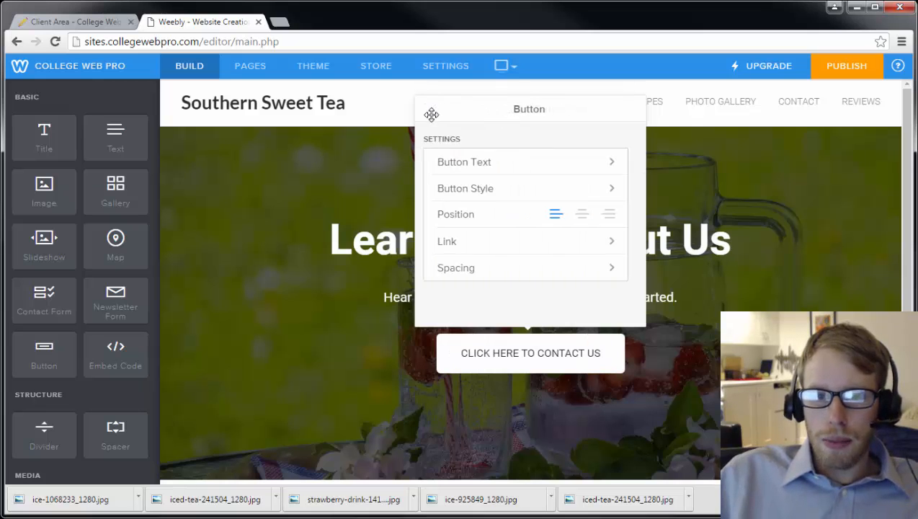
Link the header button to a standard page of the site and close the button settings
{"action": "left_click", "coordinate": [481, 245]}
{"action": "left_click", "coordinate": [492, 166]}
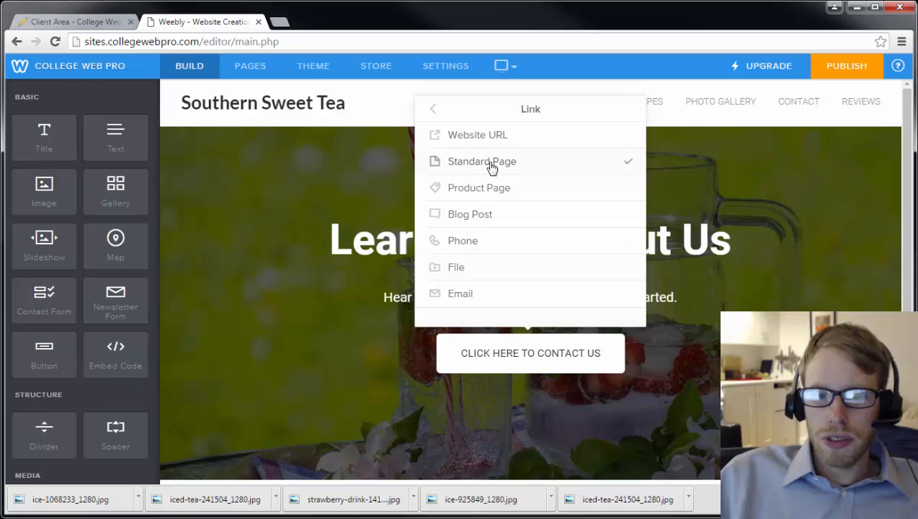
{"action": "left_click", "coordinate": [508, 285]}
{"action": "scroll", "coordinate": [508, 291], "scroll_direction": "down", "scroll_amount": 2}
{"action": "left_click", "coordinate": [498, 247]}
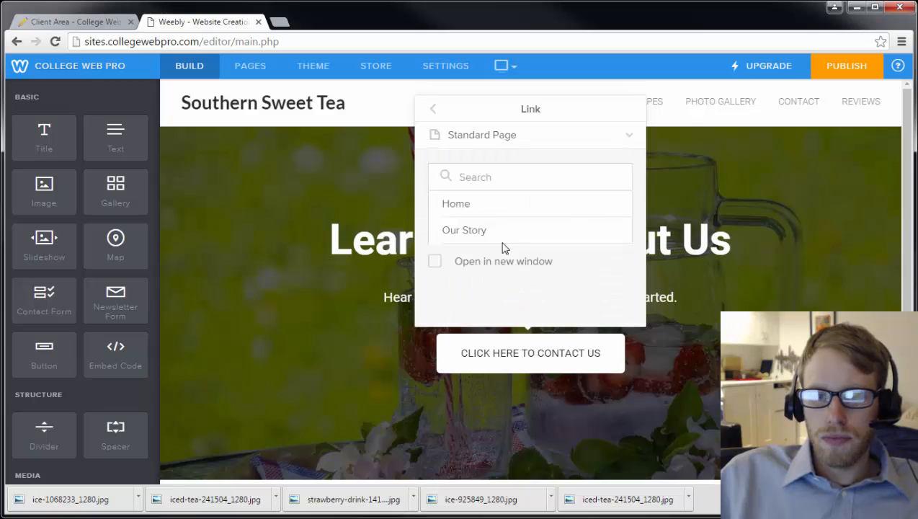
{"action": "left_click", "coordinate": [771, 310]}
Add a gallery below the "Our Mission, Vision, and Goals" title and upload three drink photos to it
{"action": "scroll", "coordinate": [580, 289], "scroll_direction": "down", "scroll_amount": 3}
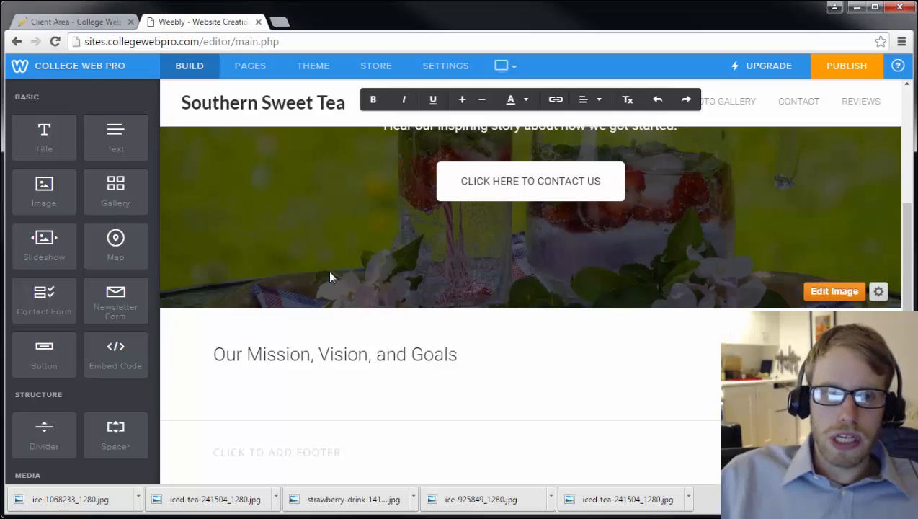
{"action": "left_click_drag", "start_coordinate": [138, 212], "coordinate": [488, 409]}
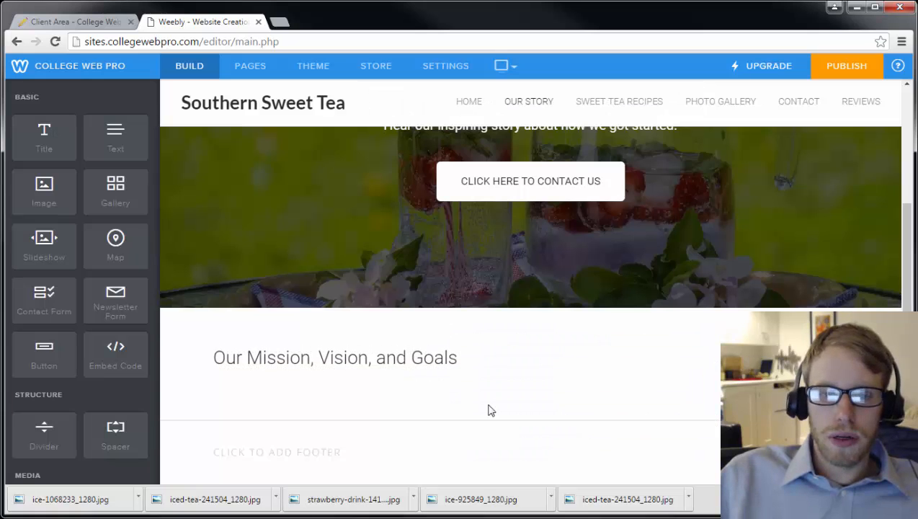
{"action": "left_click", "coordinate": [519, 328]}
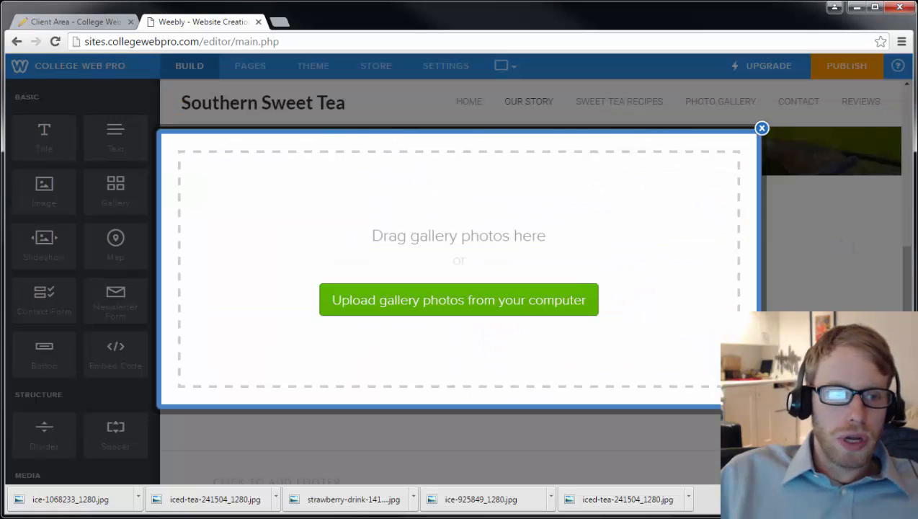
{"action": "left_click_drag", "start_coordinate": [1, 240], "coordinate": [246, 321]}
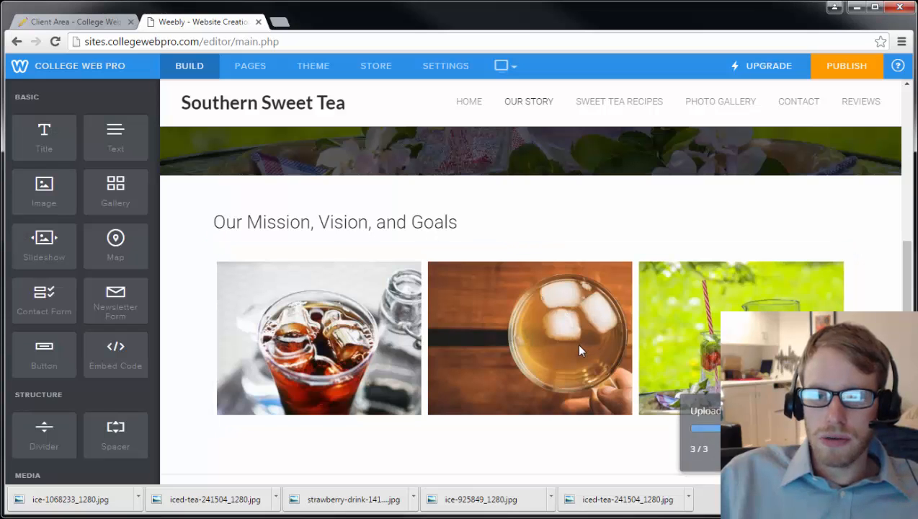
Caption the first gallery photo, the dark iced tea glass, "OUR STORY"
{"action": "left_click", "coordinate": [345, 303]}
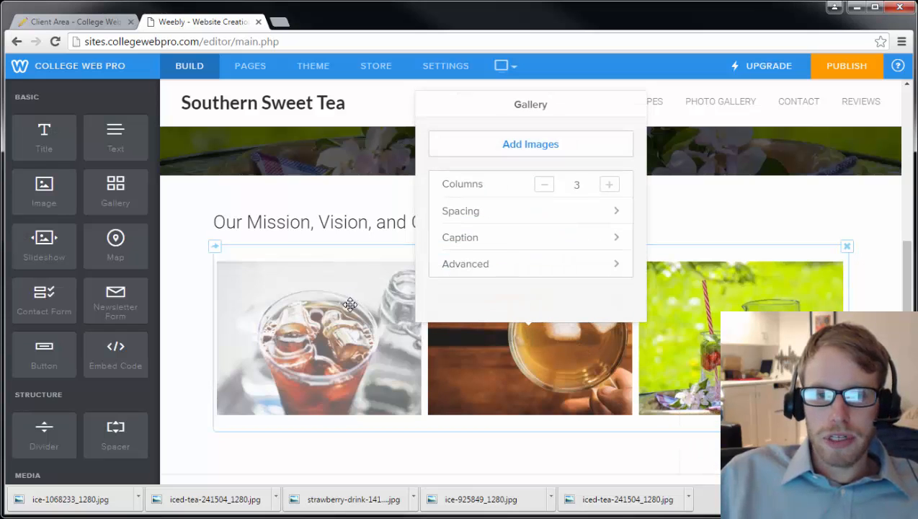
{"action": "left_click", "coordinate": [350, 298]}
{"action": "left_click", "coordinate": [323, 245]}
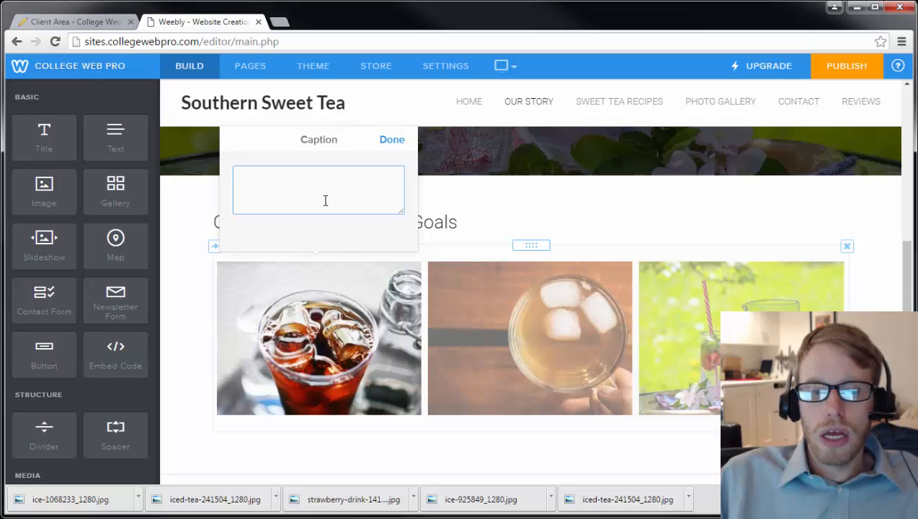
{"action": "type", "text": "OUR STORY"}
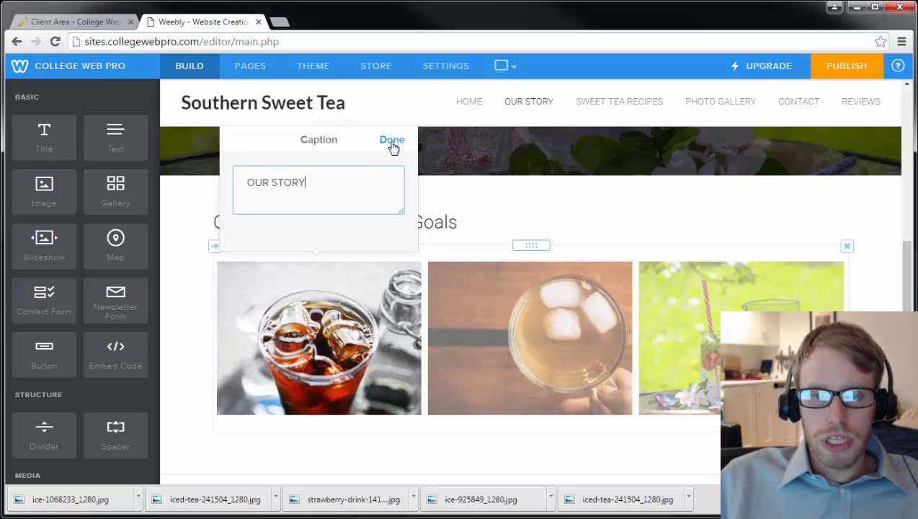
{"action": "left_click", "coordinate": [393, 147]}
Caption the middle gallery photo "RECIPE BOOK"
{"action": "mouse_move", "coordinate": [537, 320]}
{"action": "left_click", "coordinate": [530, 243]}
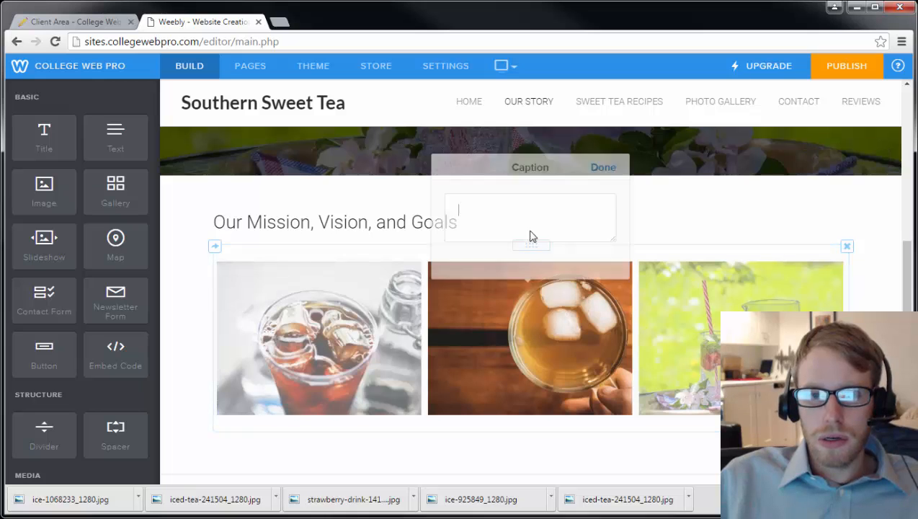
{"action": "type", "text": "RECI"}
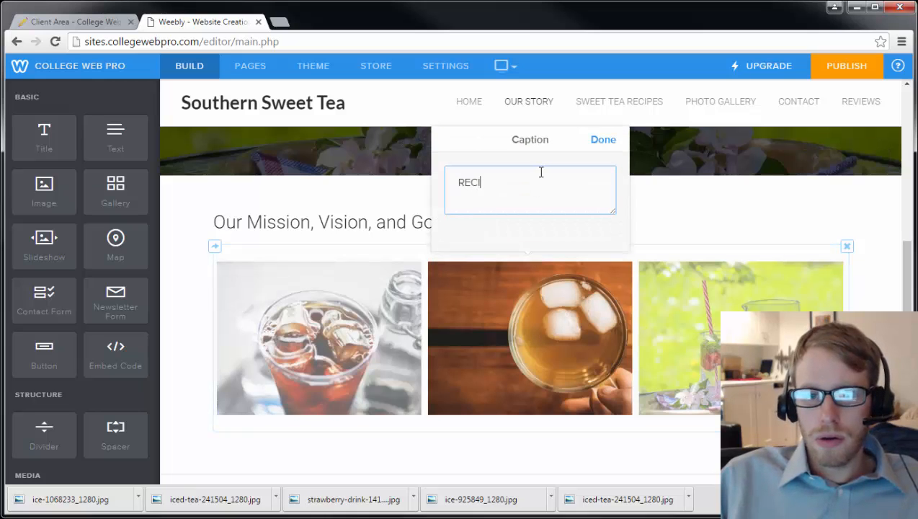
{"action": "type", "text": "PE BOOK"}
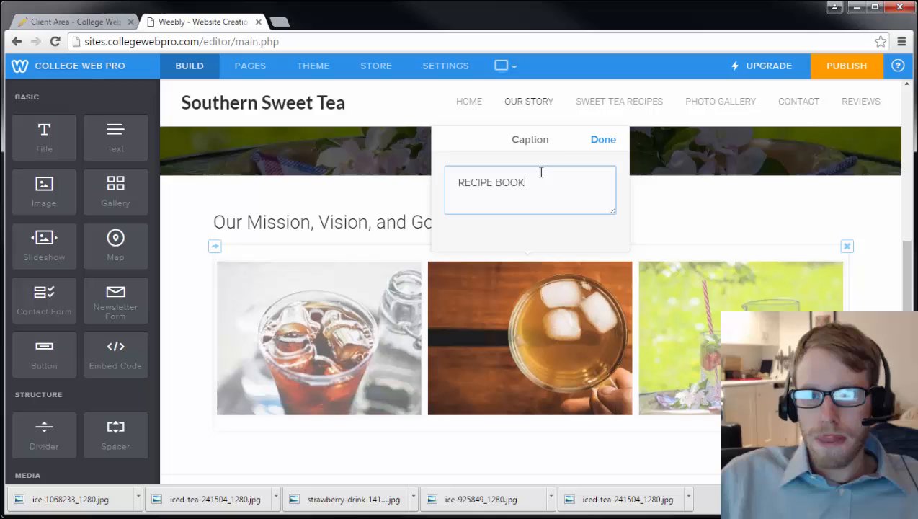
{"action": "left_click", "coordinate": [600, 142]}
Caption the third gallery photo, the strawberry drink, "CONTACT US"
{"action": "mouse_move", "coordinate": [698, 300]}
{"action": "left_click", "coordinate": [740, 237]}
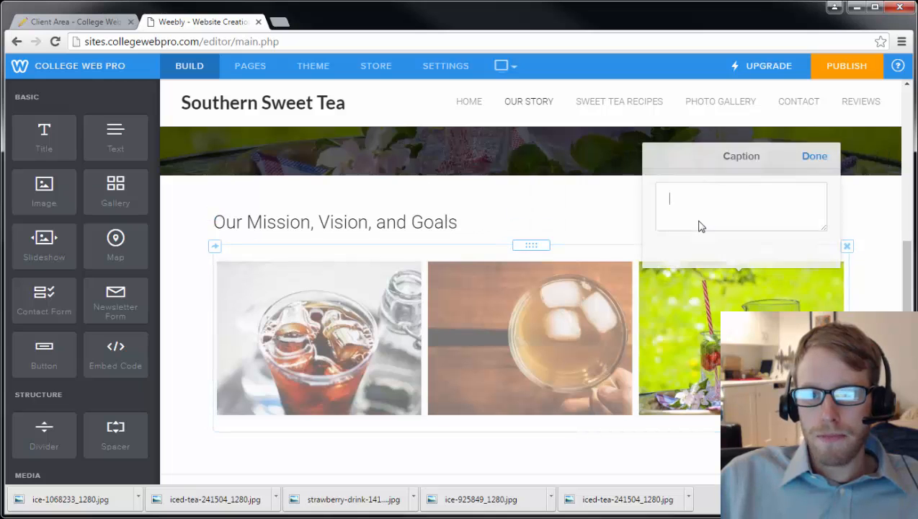
{"action": "type", "text": "CONTACT US"}
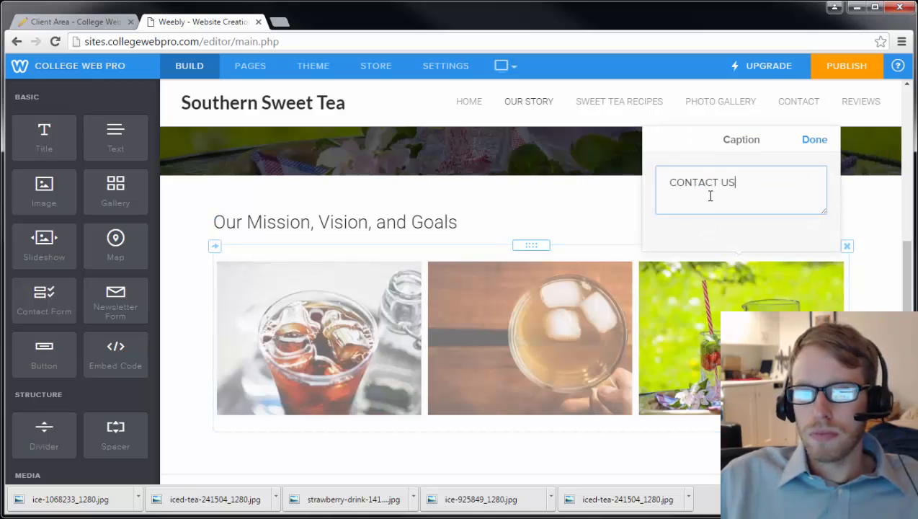
{"action": "left_click", "coordinate": [816, 144]}
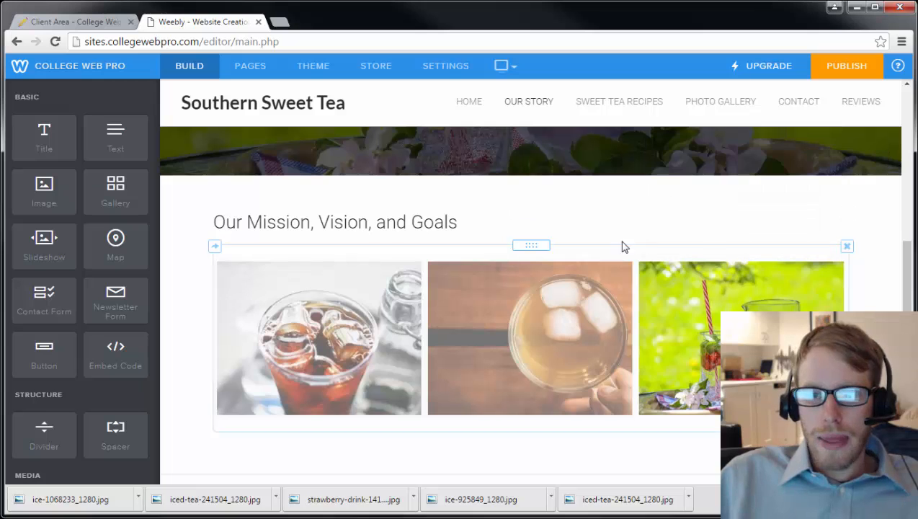
Set the gallery's thumbnail caption display to Lightbox & Partial Thumbnails and close the gallery settings
{"action": "left_click", "coordinate": [668, 255]}
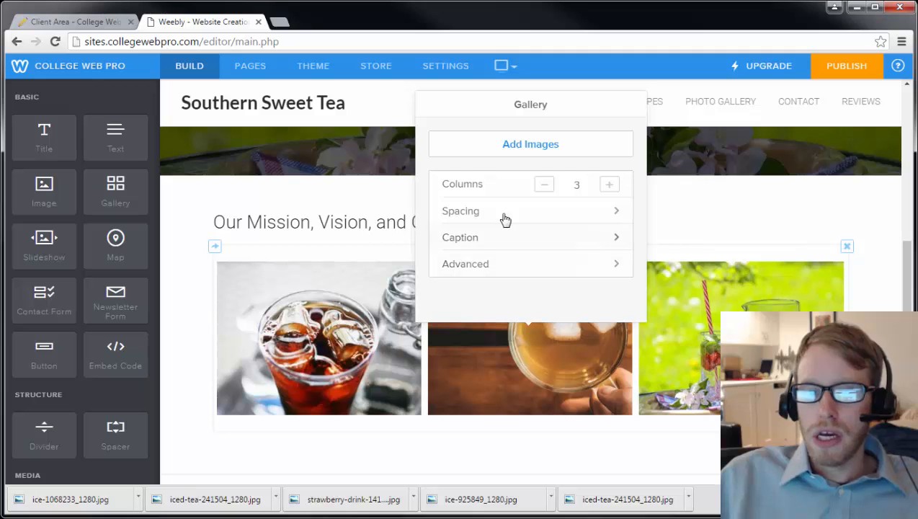
{"action": "left_click", "coordinate": [496, 240]}
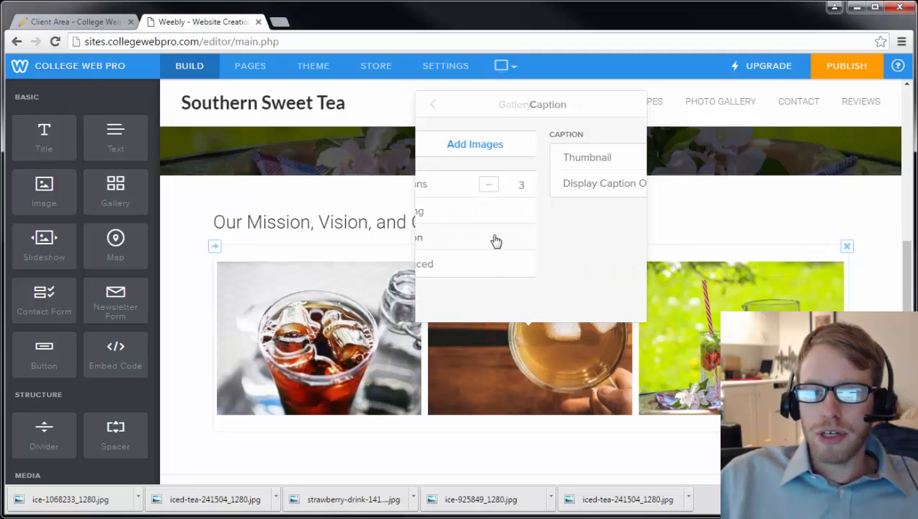
{"action": "left_click", "coordinate": [579, 160]}
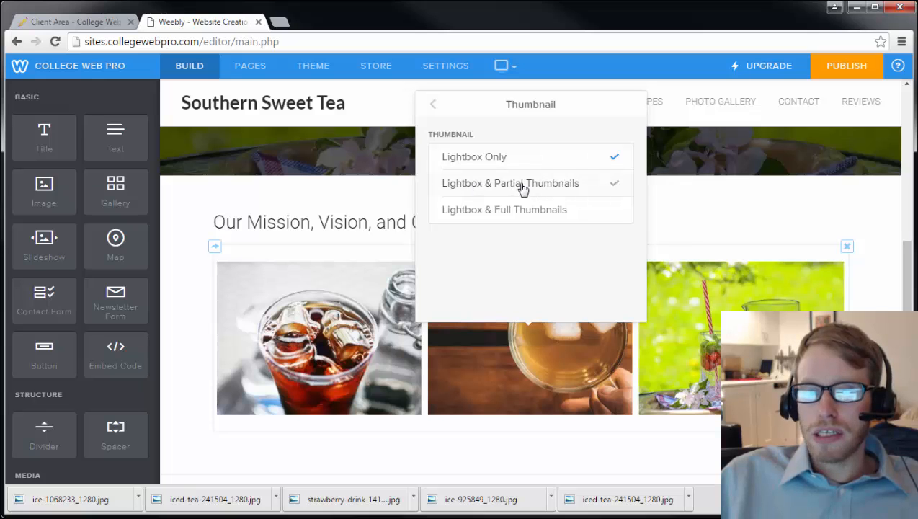
{"action": "left_click", "coordinate": [523, 184]}
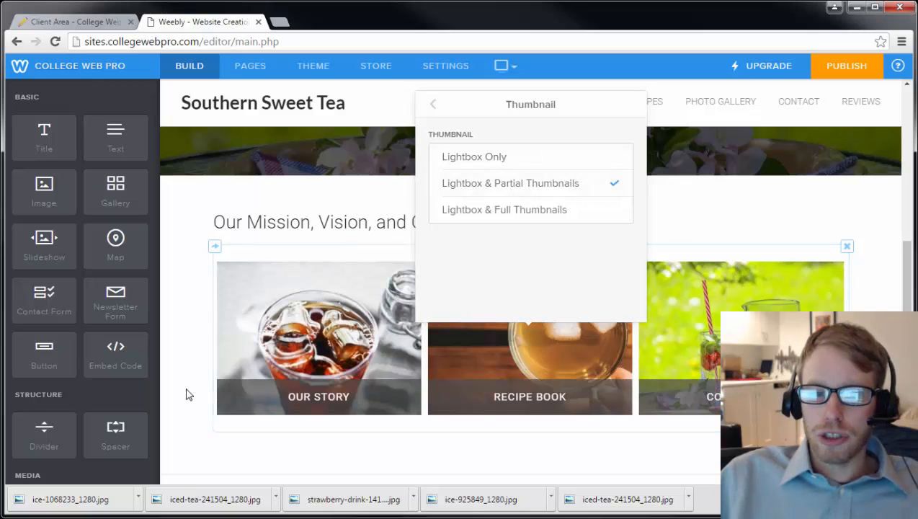
{"action": "left_click", "coordinate": [494, 360]}
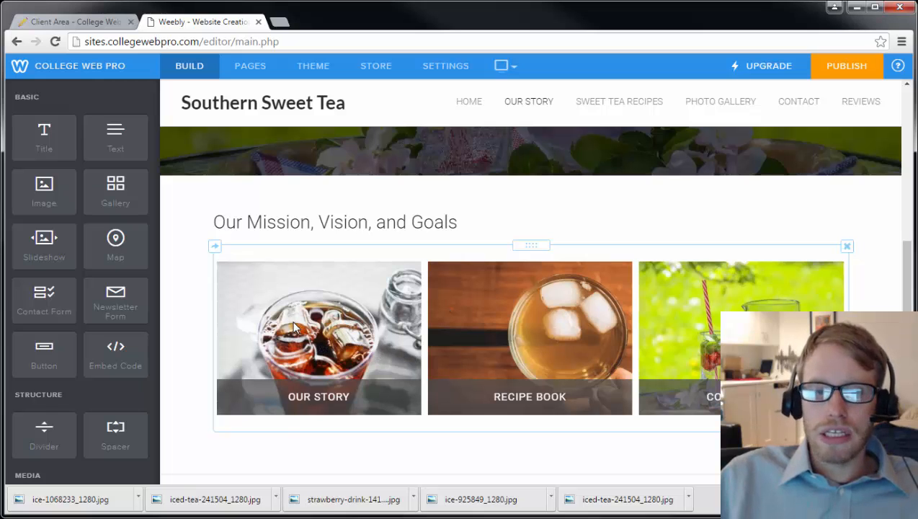
Link the "OUR STORY" gallery photo to the site's Our Story standard page
{"action": "left_click", "coordinate": [331, 317]}
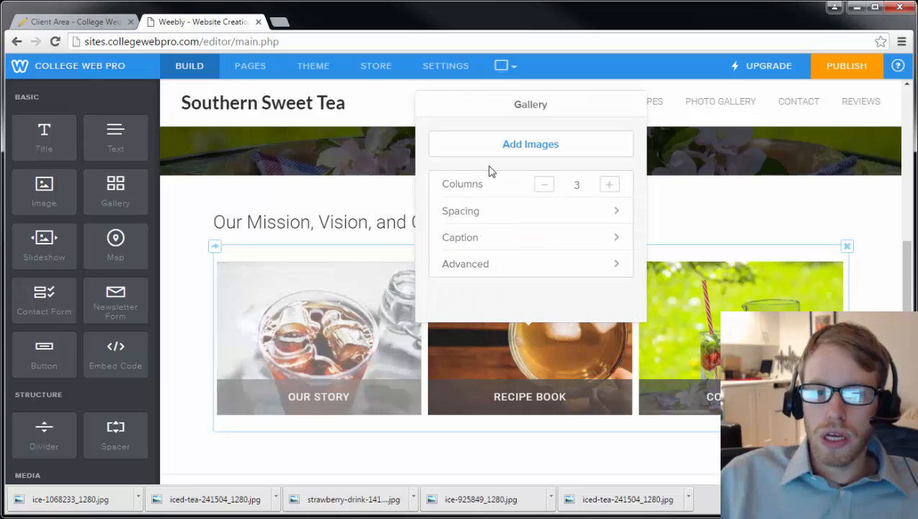
{"action": "left_click", "coordinate": [332, 306]}
{"action": "left_click", "coordinate": [195, 337]}
{"action": "left_click", "coordinate": [315, 305]}
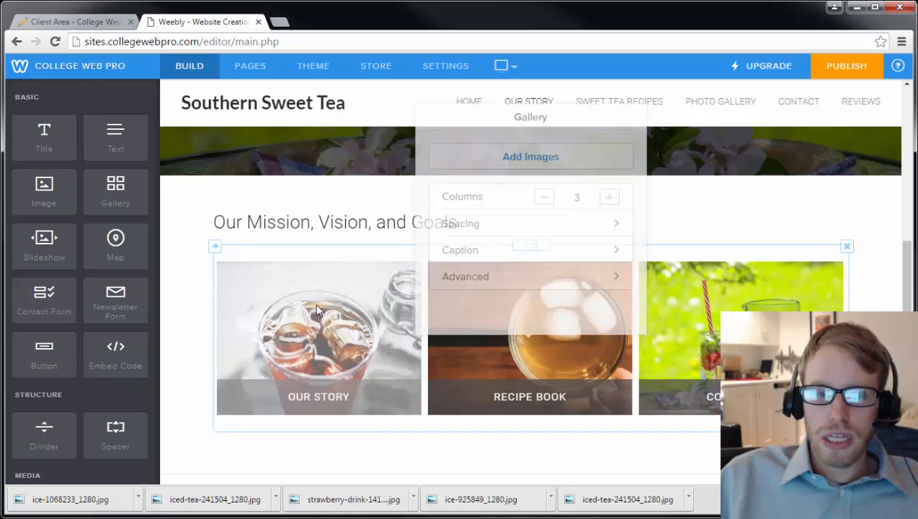
{"action": "left_click", "coordinate": [316, 307]}
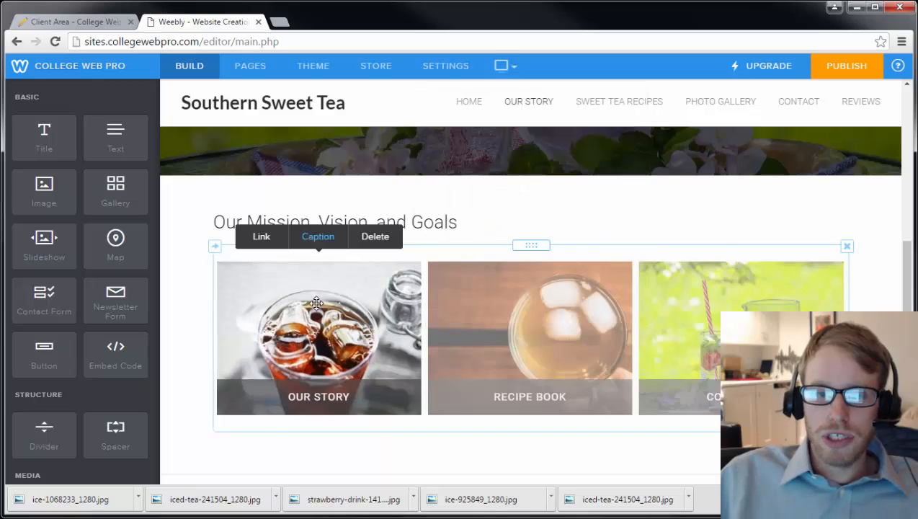
{"action": "left_click", "coordinate": [261, 243]}
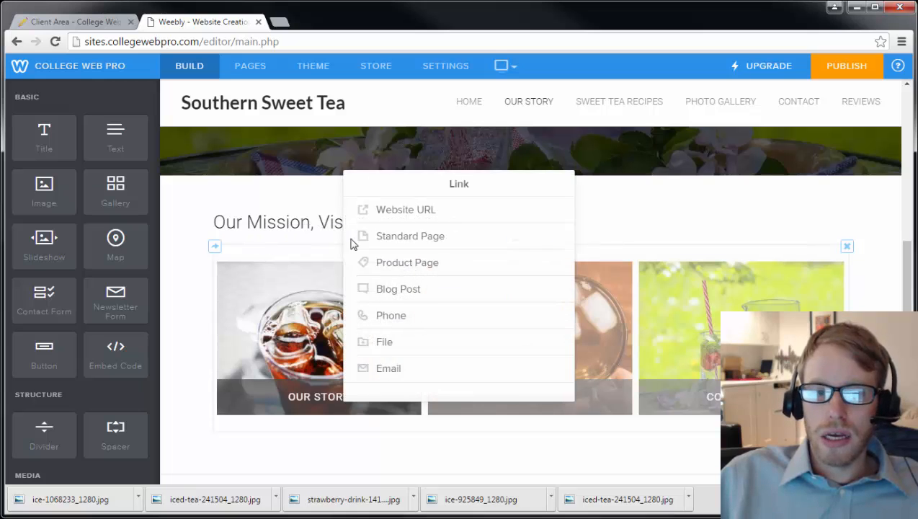
{"action": "left_click", "coordinate": [416, 224]}
{"action": "left_click", "coordinate": [408, 290]}
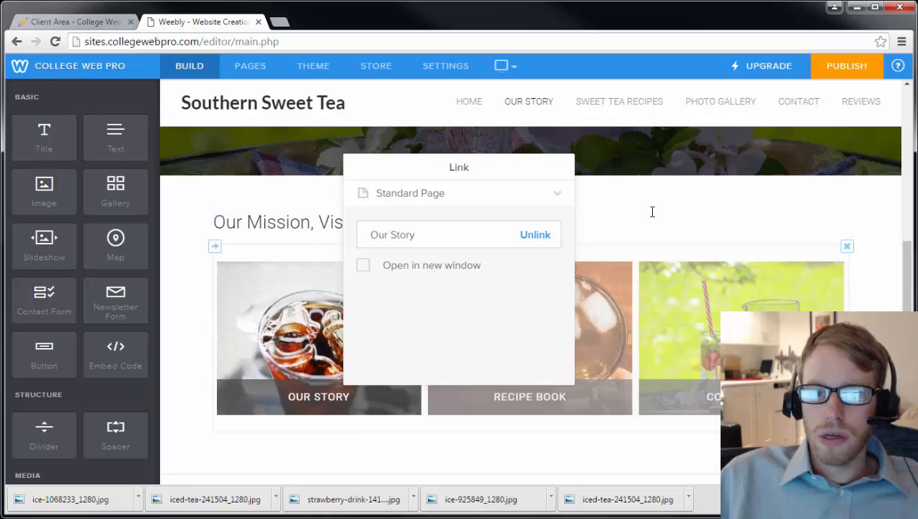
{"action": "left_click", "coordinate": [650, 214]}
Link the "RECIPE BOOK" gallery photo to the Sweet Tea Recipes standard page
{"action": "left_click", "coordinate": [562, 308]}
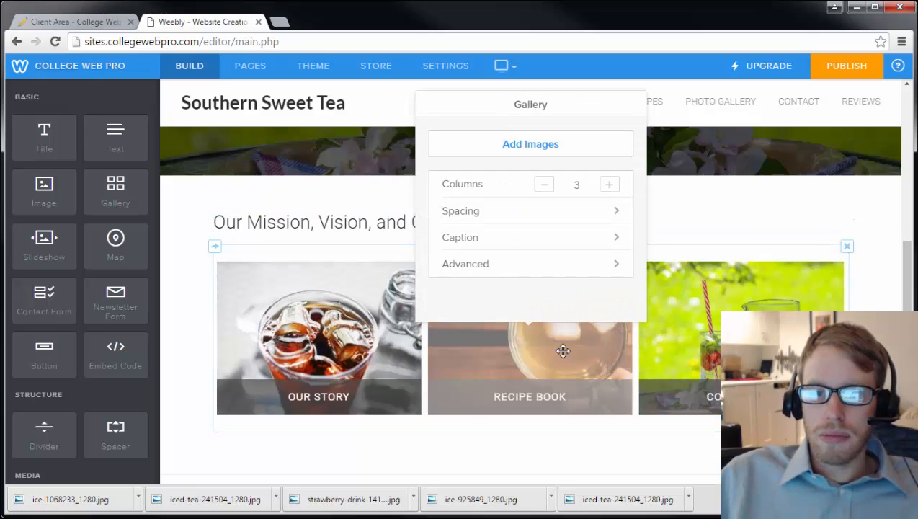
{"action": "left_click", "coordinate": [511, 300]}
{"action": "left_click", "coordinate": [465, 248]}
{"action": "left_click", "coordinate": [434, 220]}
{"action": "left_click", "coordinate": [426, 317]}
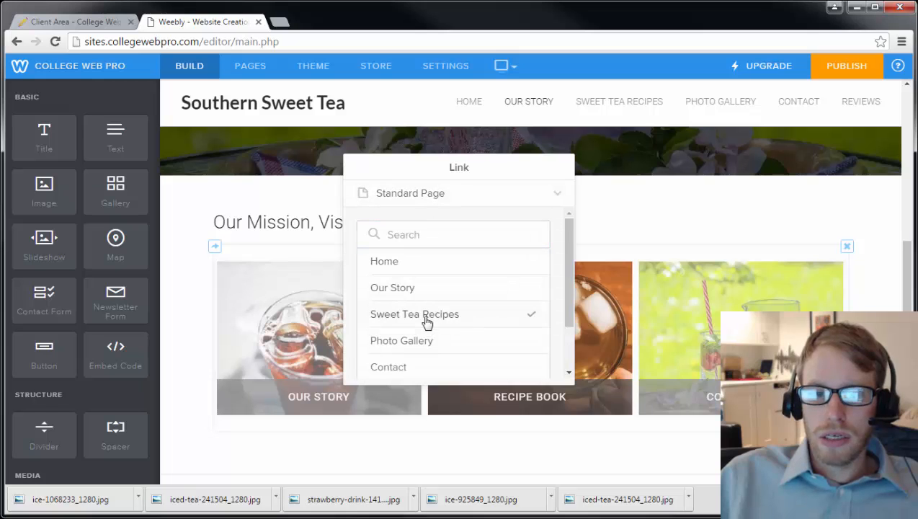
{"action": "scroll", "coordinate": [430, 281], "scroll_direction": "down", "scroll_amount": 2}
{"action": "left_click", "coordinate": [445, 252]}
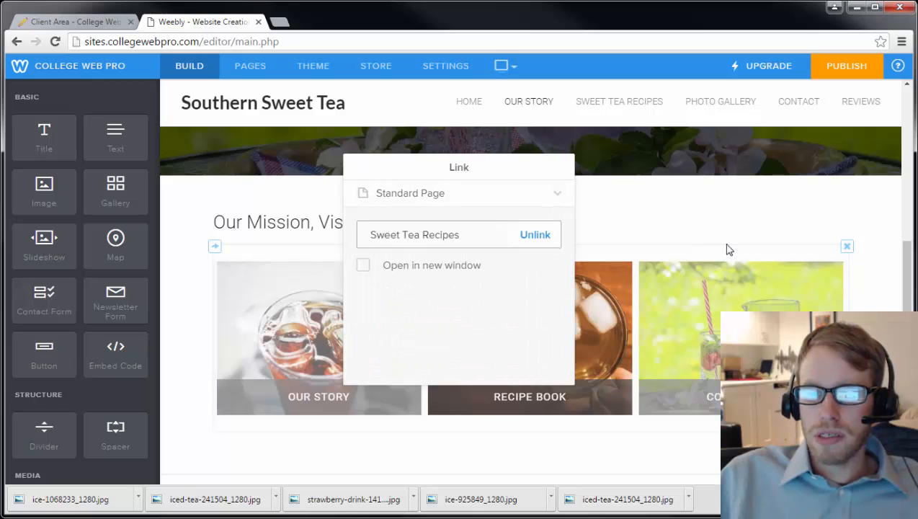
{"action": "left_click", "coordinate": [728, 248]}
Link the "CONTACT US" gallery photo to the site's Contact standard page
{"action": "left_click", "coordinate": [676, 286]}
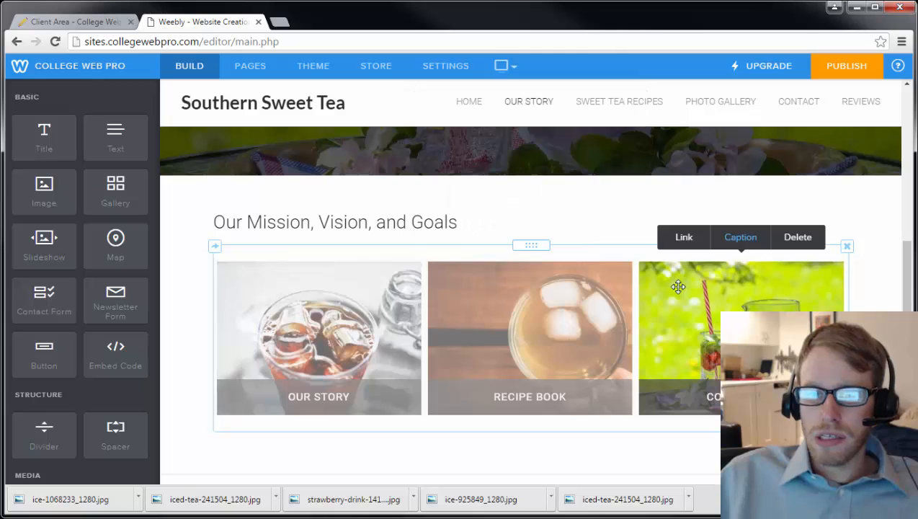
{"action": "left_click", "coordinate": [683, 239]}
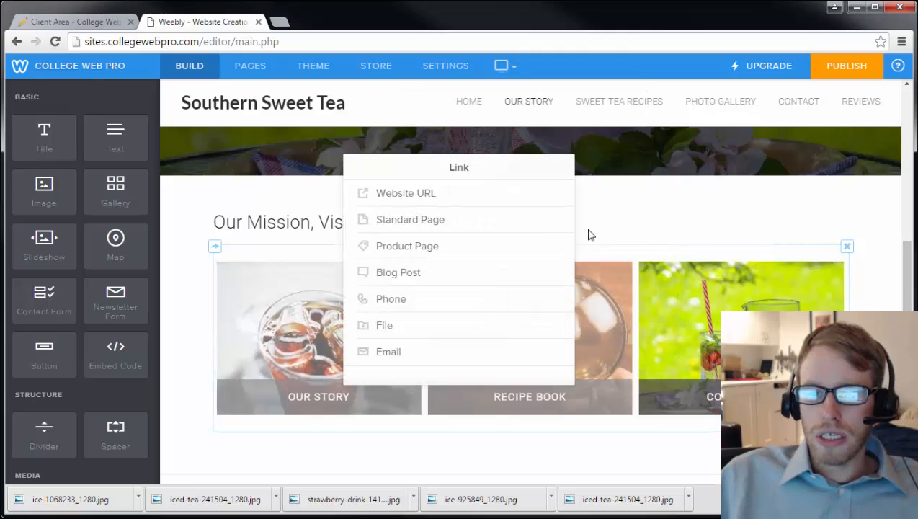
{"action": "left_click", "coordinate": [432, 229]}
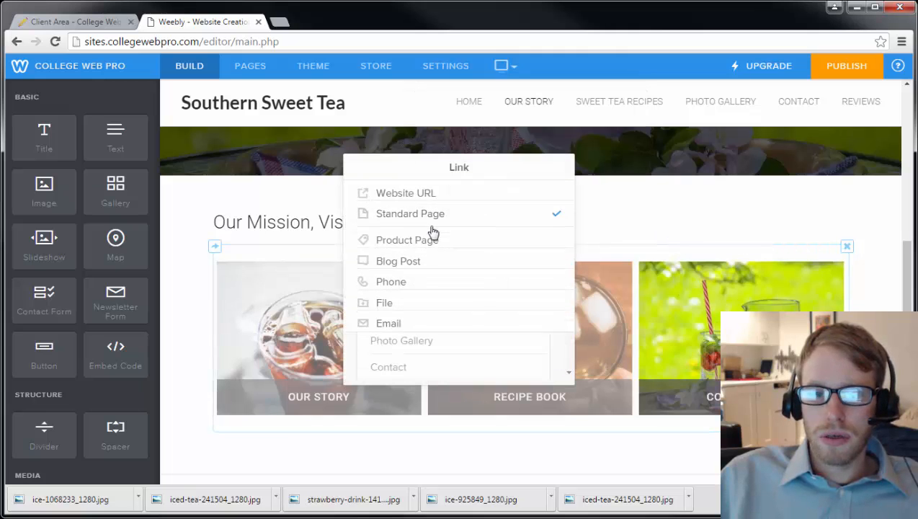
{"action": "left_click", "coordinate": [413, 368]}
{"action": "left_click", "coordinate": [878, 312]}
Move the Reviews page ahead of the Contact page in the site's page order
{"action": "scroll", "coordinate": [496, 263], "scroll_direction": "up", "scroll_amount": 5}
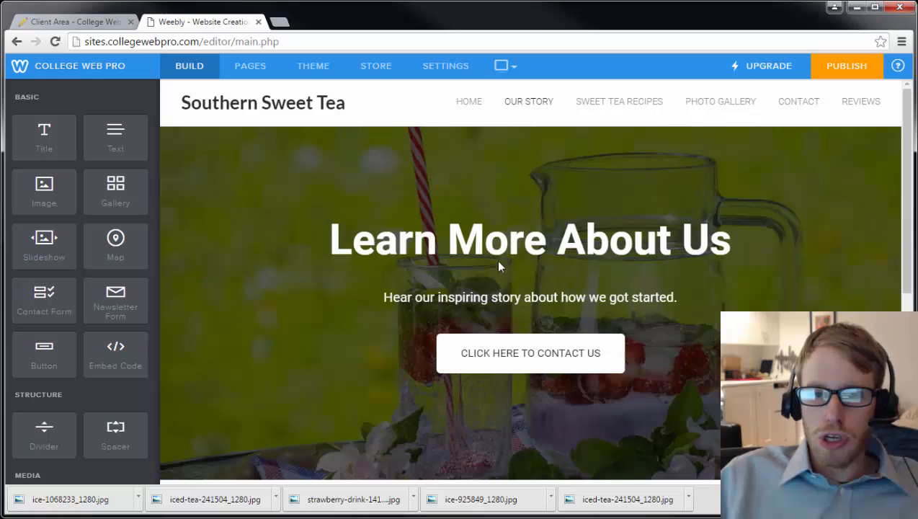
{"action": "scroll", "coordinate": [553, 221], "scroll_direction": "down", "scroll_amount": 5}
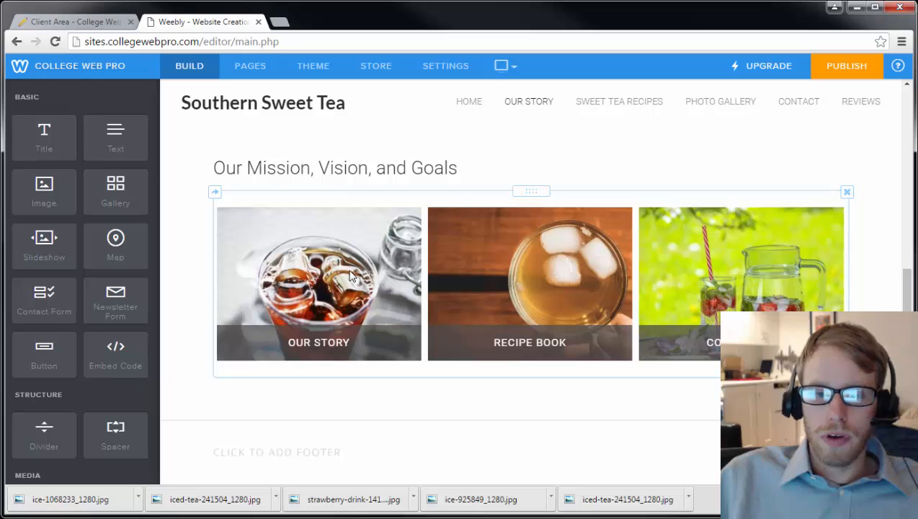
{"action": "scroll", "coordinate": [590, 268], "scroll_direction": "up", "scroll_amount": 5}
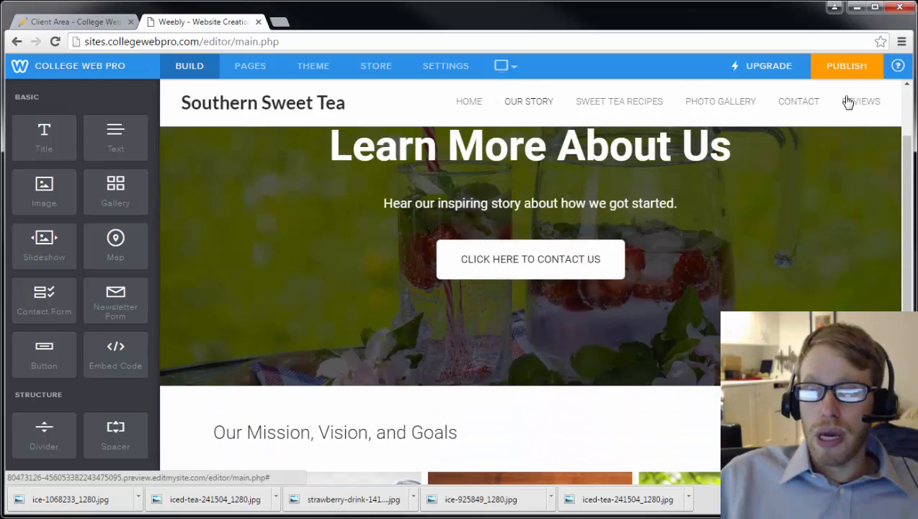
{"action": "left_click", "coordinate": [247, 75]}
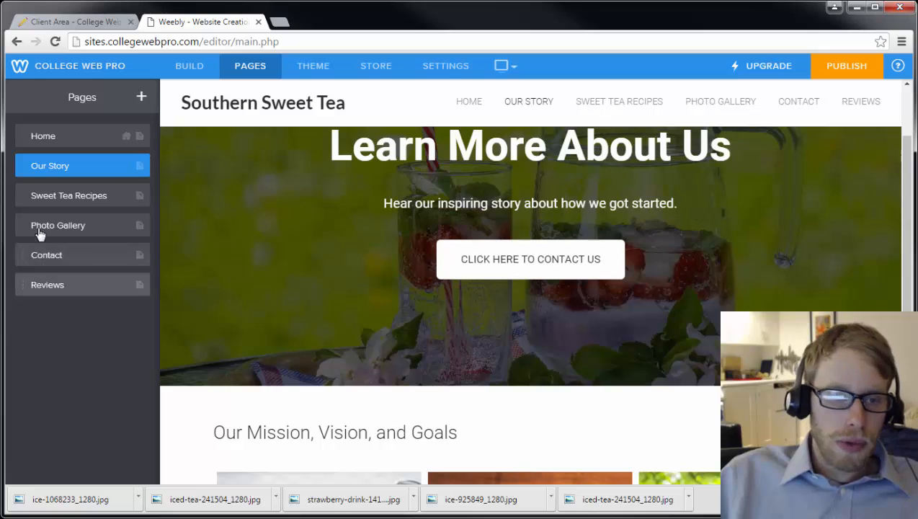
{"action": "left_click_drag", "start_coordinate": [16, 284], "coordinate": [21, 261]}
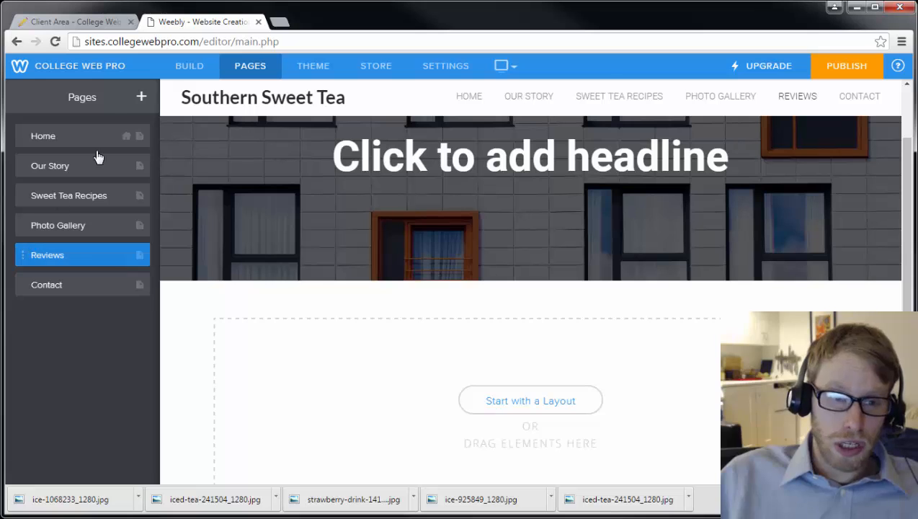
Examine the page types available for adding a new page and look over the Reviews page
{"action": "left_click", "coordinate": [142, 97]}
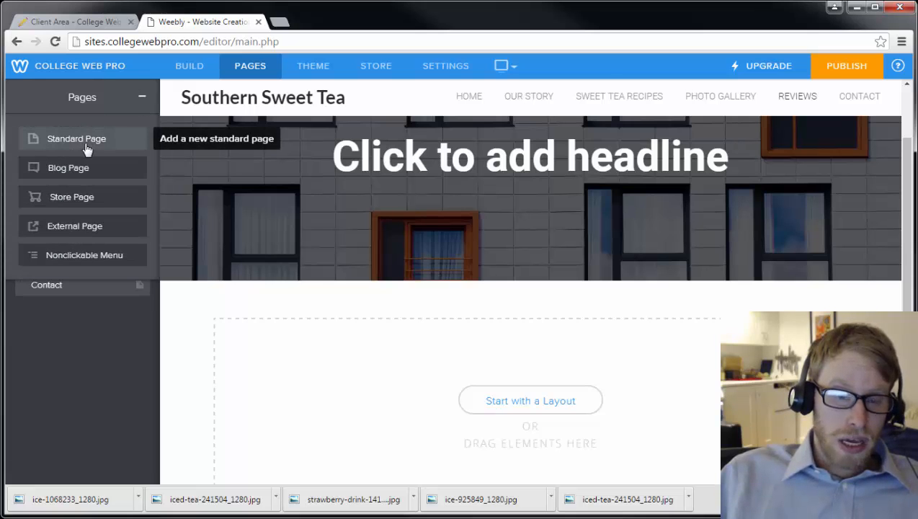
{"action": "left_click", "coordinate": [142, 96]}
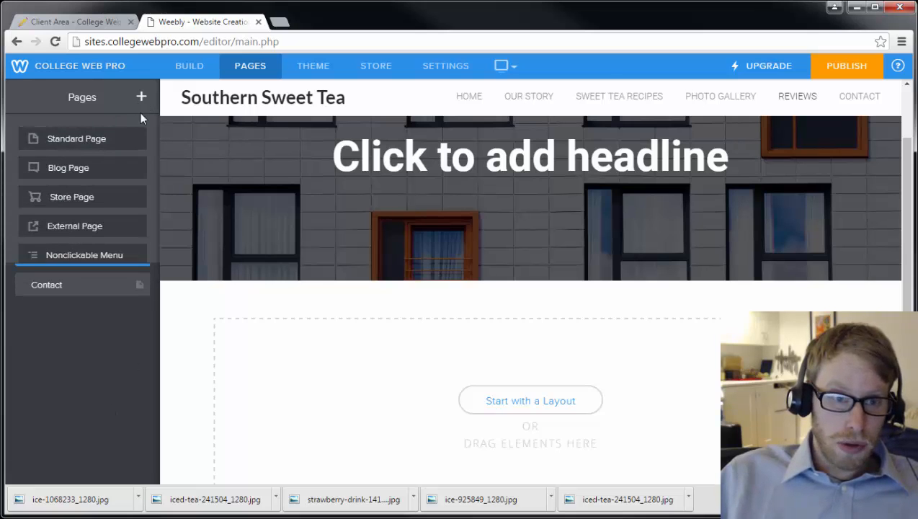
{"action": "left_click", "coordinate": [141, 97]}
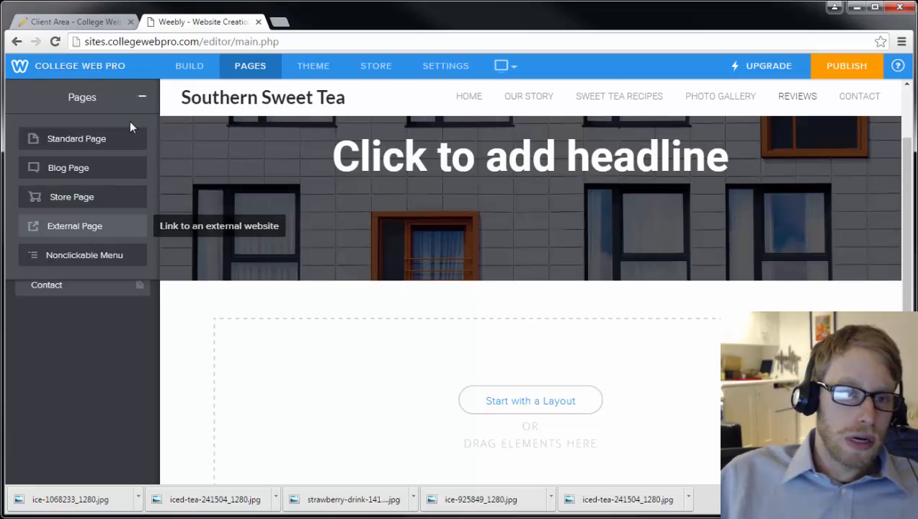
{"action": "left_click", "coordinate": [142, 99]}
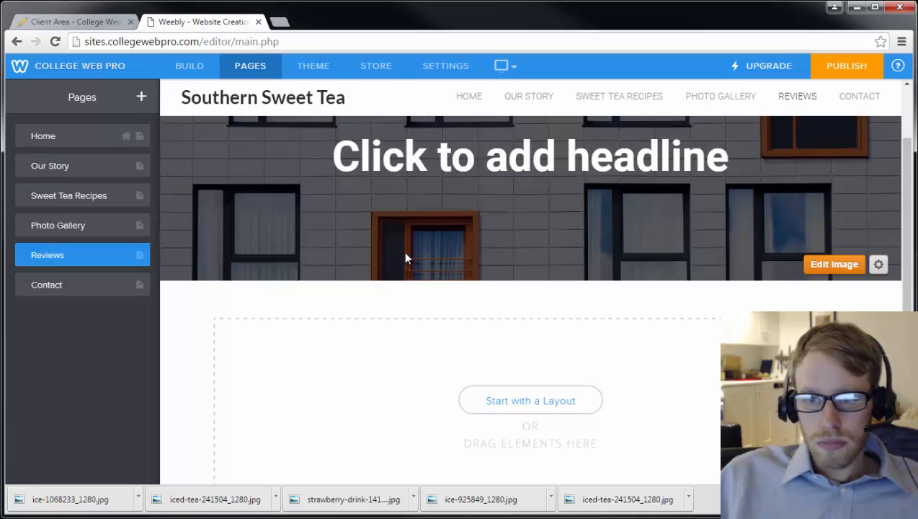
{"action": "scroll", "coordinate": [531, 289], "scroll_direction": "down", "scroll_amount": 2}
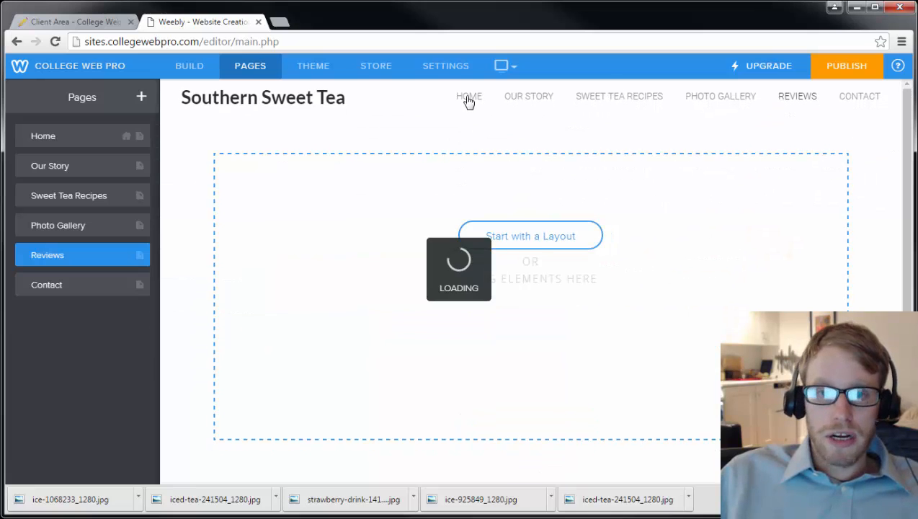
Set the Home page's header type to Short Header
{"action": "left_click", "coordinate": [469, 99]}
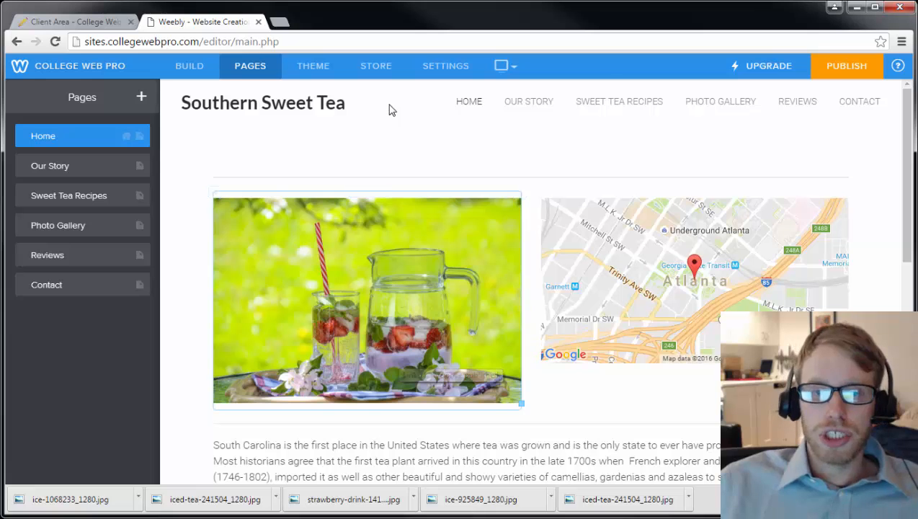
{"action": "scroll", "coordinate": [381, 265], "scroll_direction": "down", "scroll_amount": 2}
{"action": "scroll", "coordinate": [387, 271], "scroll_direction": "up", "scroll_amount": 2}
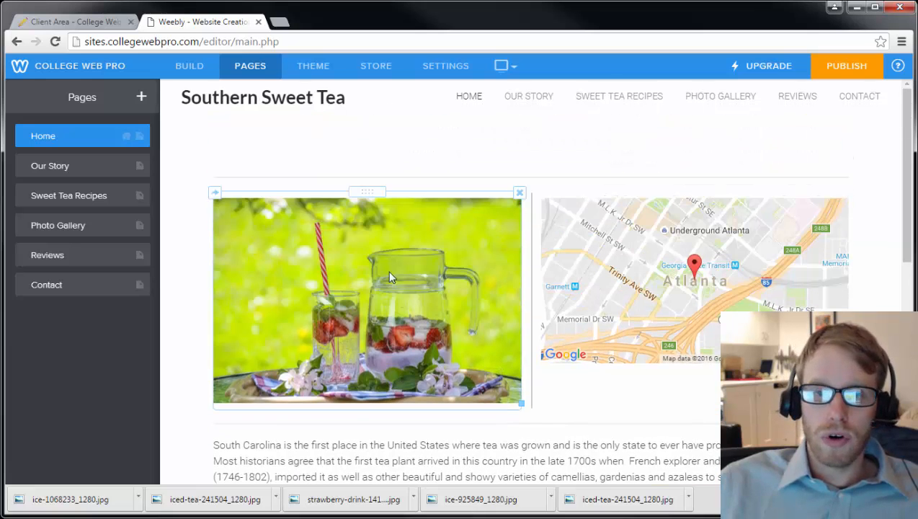
{"action": "left_click", "coordinate": [75, 143]}
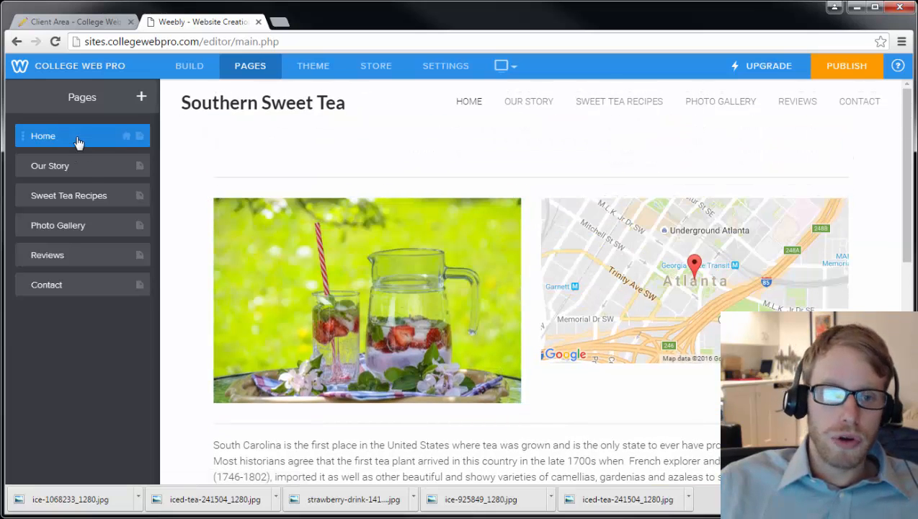
{"action": "left_click", "coordinate": [79, 238]}
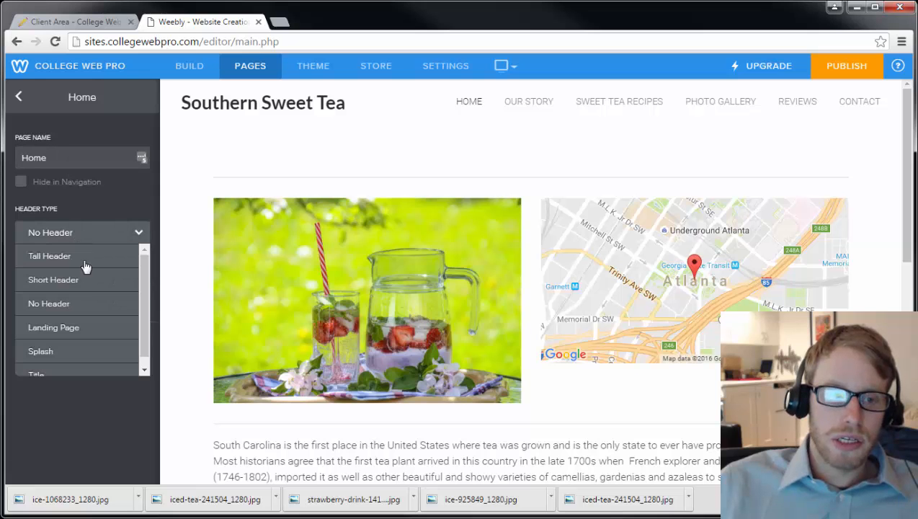
{"action": "left_click", "coordinate": [88, 279]}
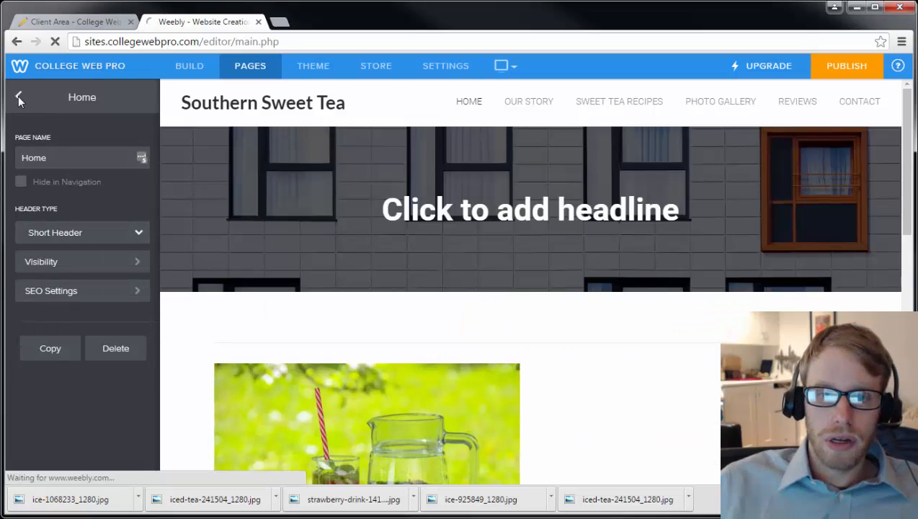
{"action": "left_click", "coordinate": [19, 96]}
Replace the Home header's placeholder headline with "Welcome to Southern Sweet Tea"
{"action": "left_click", "coordinate": [560, 213]}
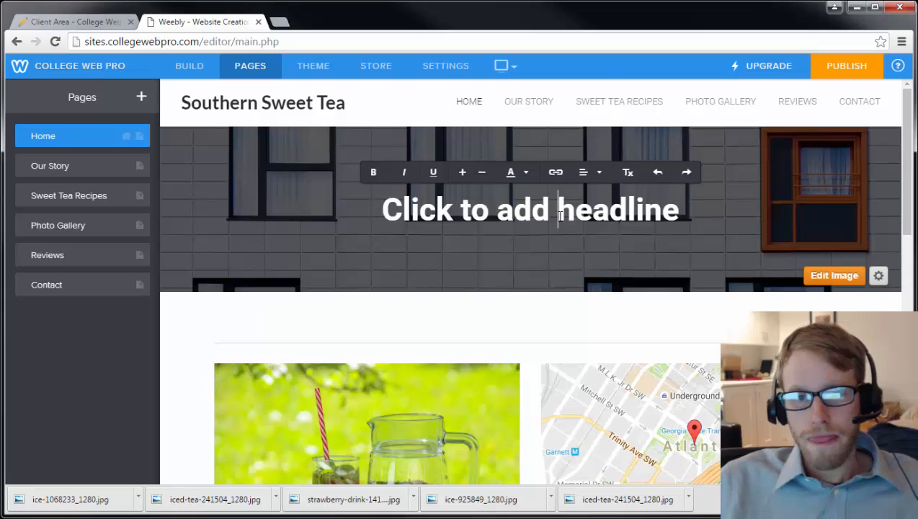
{"action": "type", "text": "Welcome to Souterhn"}
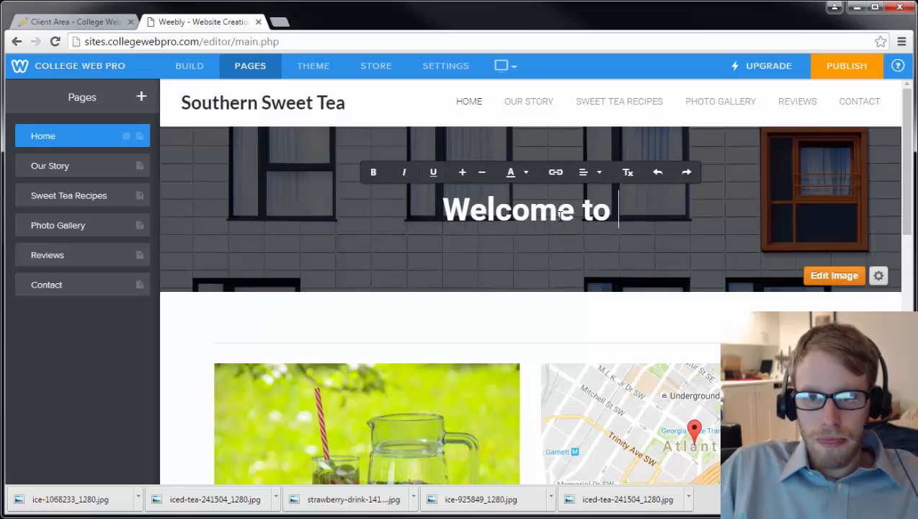
{"action": "key", "text": "BackSpace"}
{"action": "key", "text": "BackSpace"}
{"action": "key", "text": "BackSpace"}
{"action": "type", "text": "n Swe"}
{"action": "key", "text": "BackSpace"}
{"action": "key", "text": "BackSpace"}
{"action": "key", "text": "BackSpace"}
{"action": "key", "text": "BackSpace"}
{"action": "key", "text": "BackSpace"}
{"action": "key", "text": "BackSpace"}
{"action": "key", "text": "BackSpace"}
{"action": "key", "text": "BackSpace"}
{"action": "type", "text": "thern Sweet Tea"}
{"action": "left_click", "coordinate": [845, 278]}
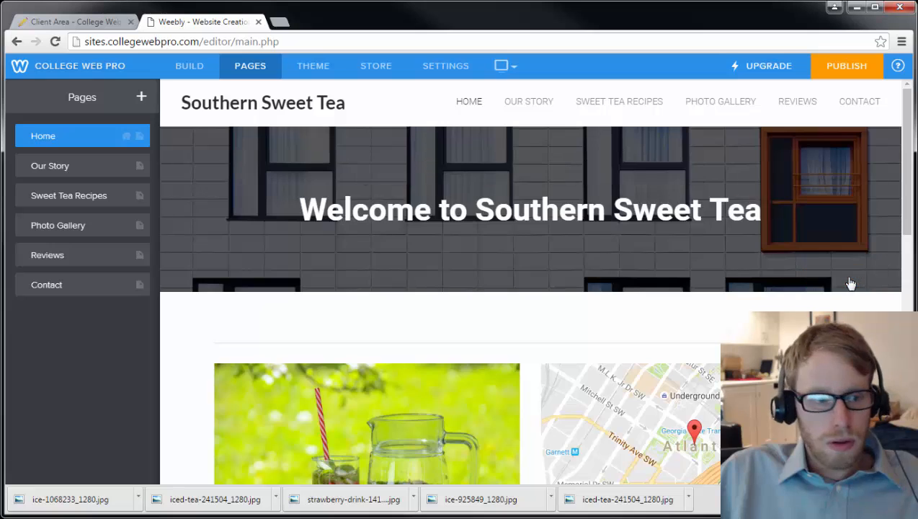
{"action": "left_click", "coordinate": [292, 42]}
{"action": "key", "text": "ctrl+t"}
{"action": "type", "text": "www.p"}
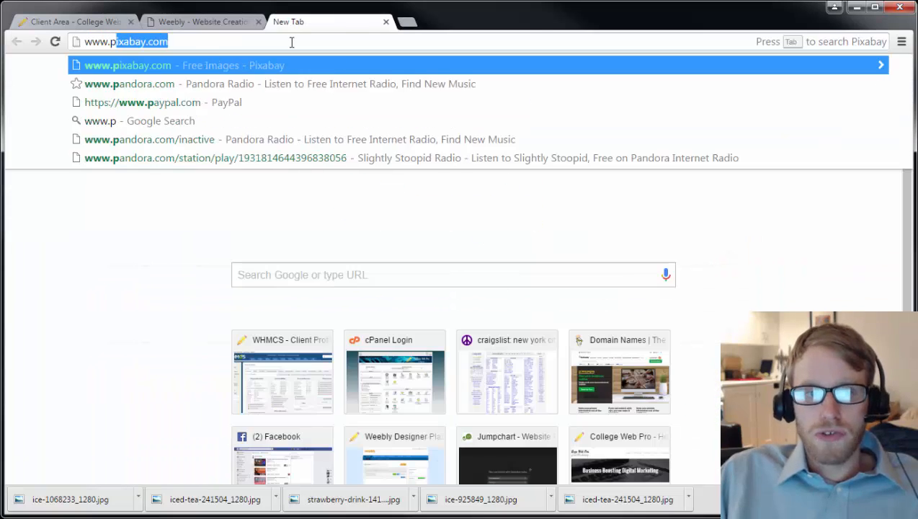
{"action": "key", "text": "Return"}
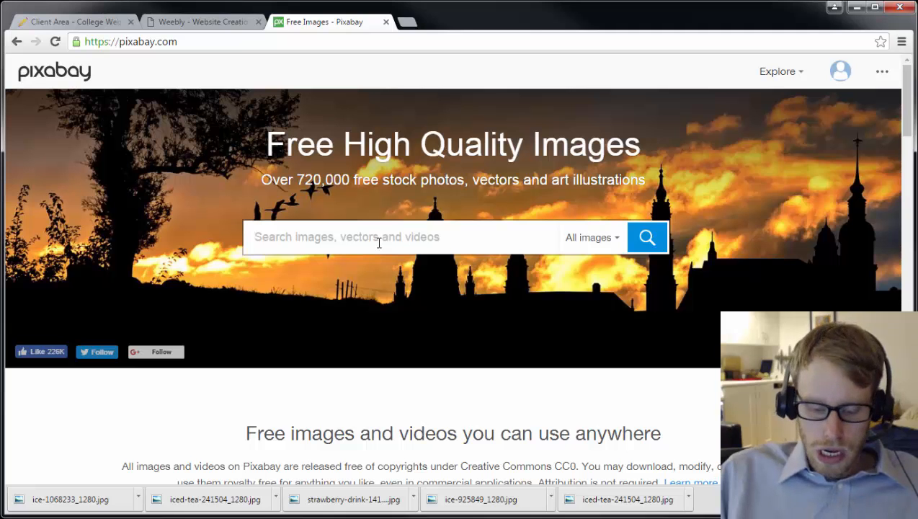
{"action": "type", "text": "sunny day"}
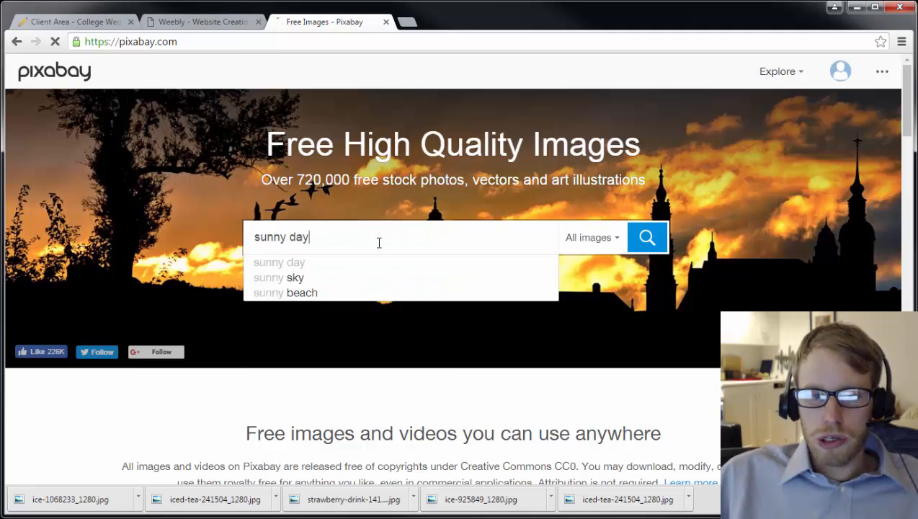
{"action": "key", "text": "Return"}
Download the leaves and blue sky photo from the sunny day results in the M size, 1280x853
{"action": "scroll", "coordinate": [377, 244], "scroll_direction": "down", "scroll_amount": 2}
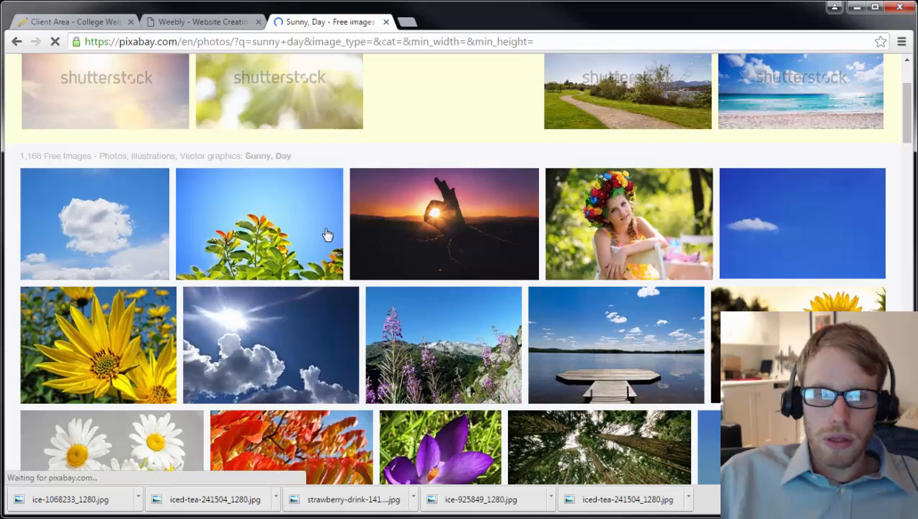
{"action": "scroll", "coordinate": [170, 205], "scroll_direction": "down", "scroll_amount": 1}
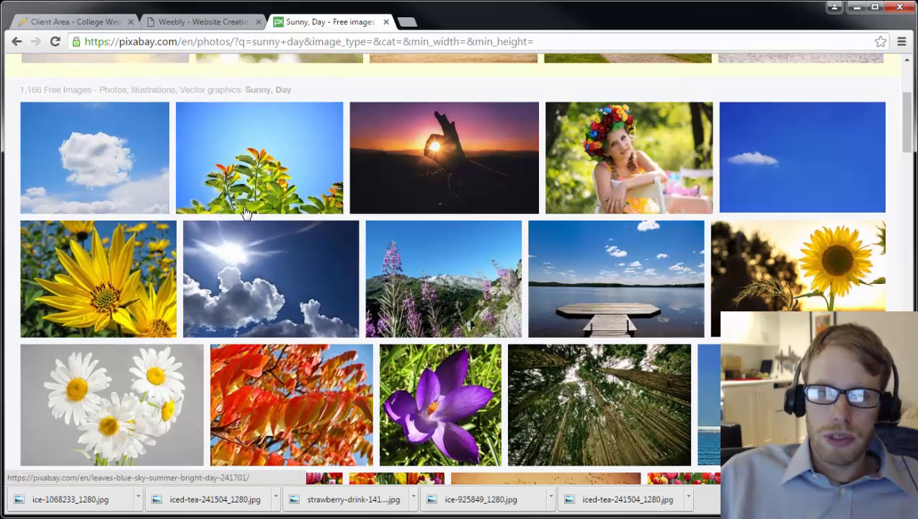
{"action": "mouse_move", "coordinate": [258, 168]}
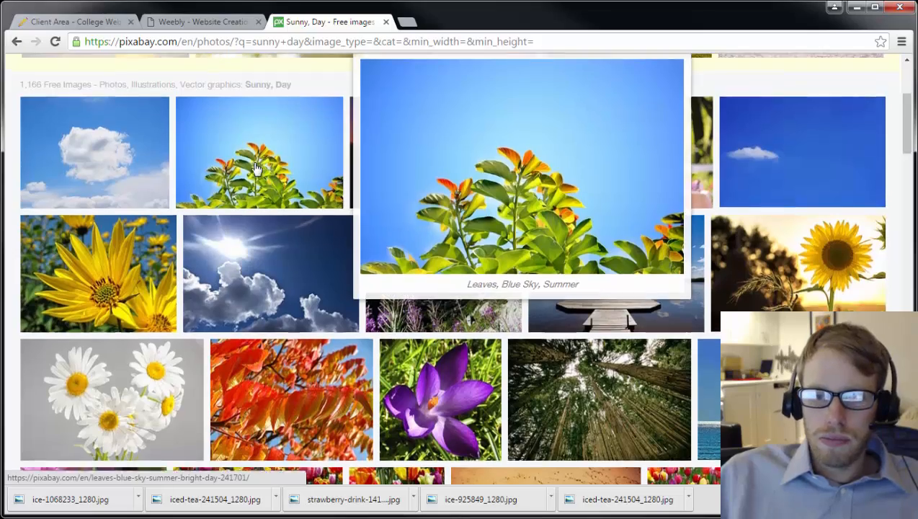
{"action": "scroll", "coordinate": [257, 168], "scroll_direction": "down", "scroll_amount": 3}
{"action": "scroll", "coordinate": [258, 168], "scroll_direction": "down", "scroll_amount": 3}
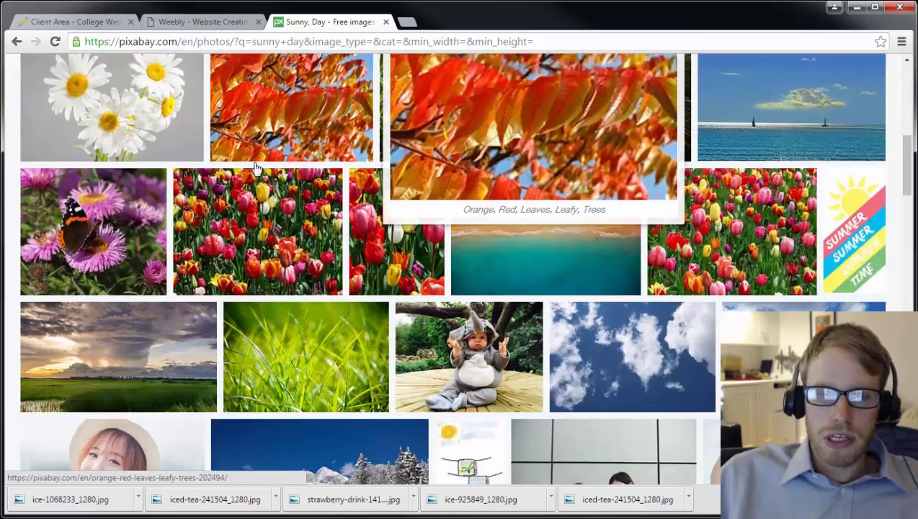
{"action": "scroll", "coordinate": [290, 282], "scroll_direction": "up", "scroll_amount": 6}
{"action": "mouse_move", "coordinate": [290, 282]}
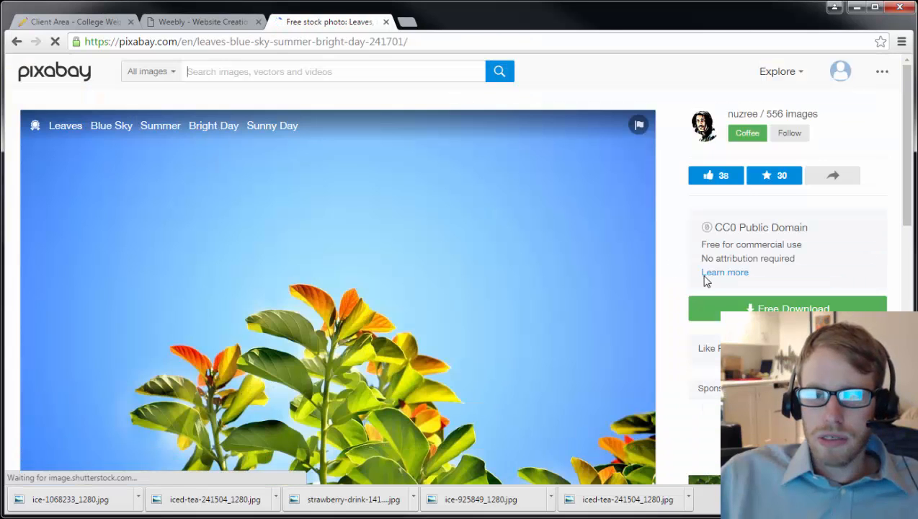
{"action": "scroll", "coordinate": [692, 274], "scroll_direction": "down", "scroll_amount": 1}
{"action": "left_click", "coordinate": [792, 245]}
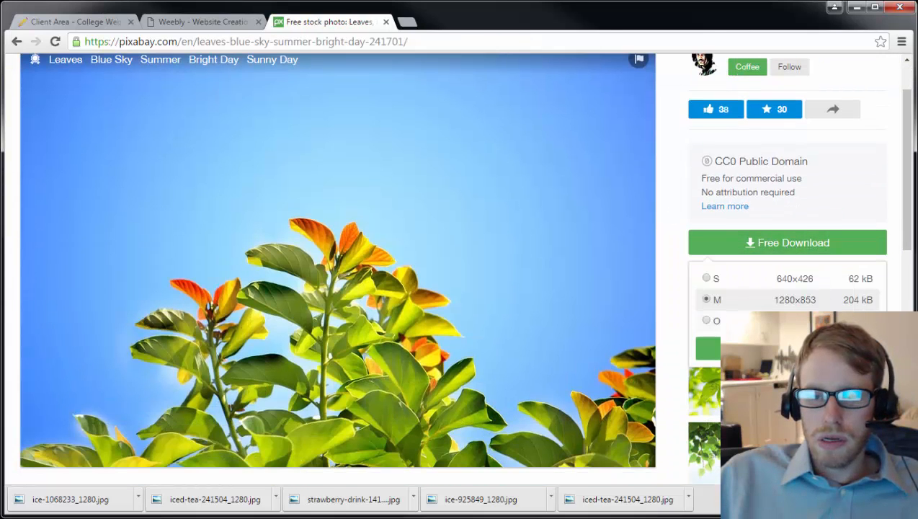
{"action": "left_click", "coordinate": [786, 349]}
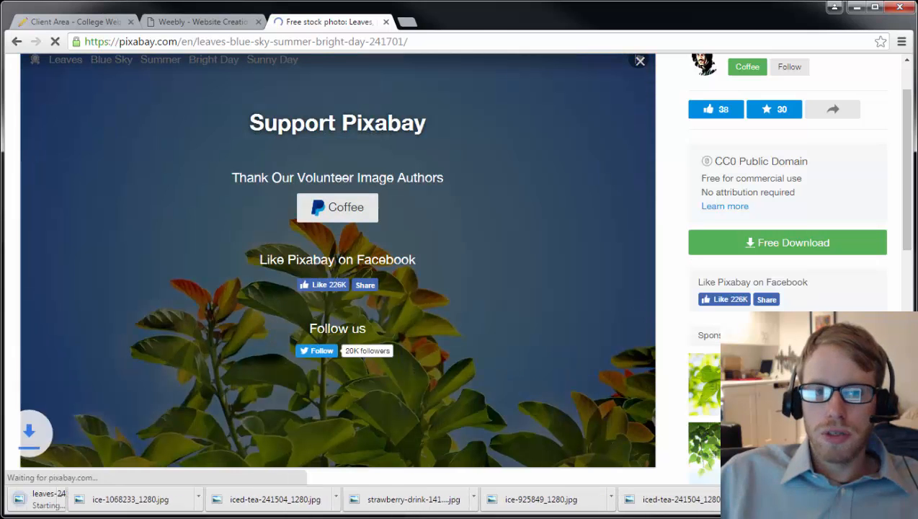
Back in the Weebly tab, replace the Home header image with the uploaded leaves-241701_1280.jpg and save it to only this page
{"action": "left_click", "coordinate": [203, 24]}
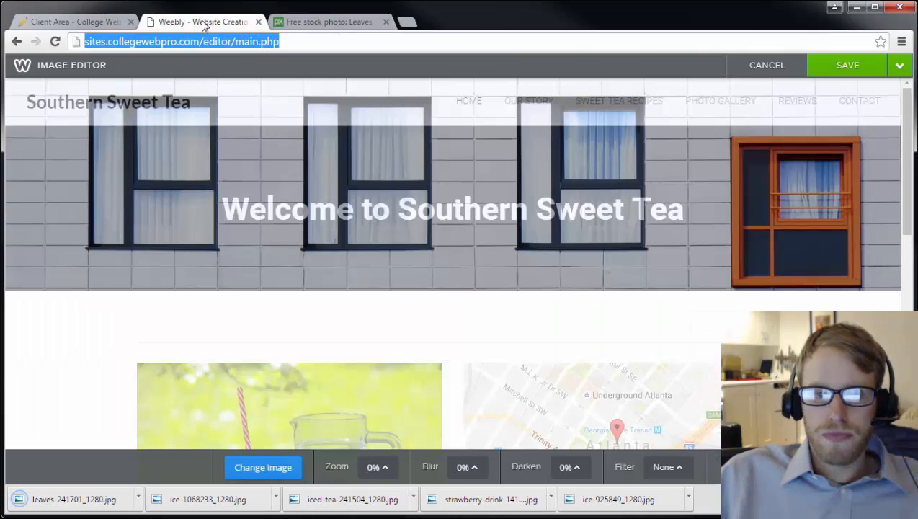
{"action": "left_click", "coordinate": [784, 72]}
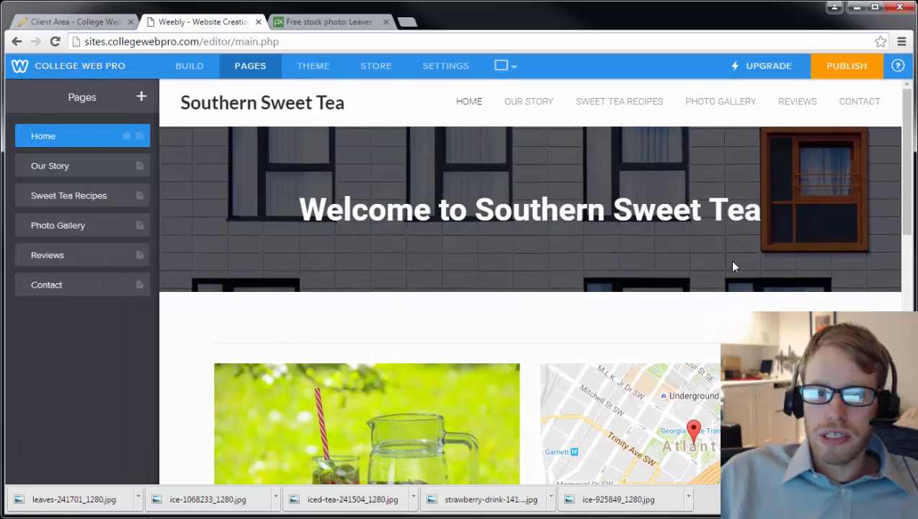
{"action": "mouse_move", "coordinate": [812, 292]}
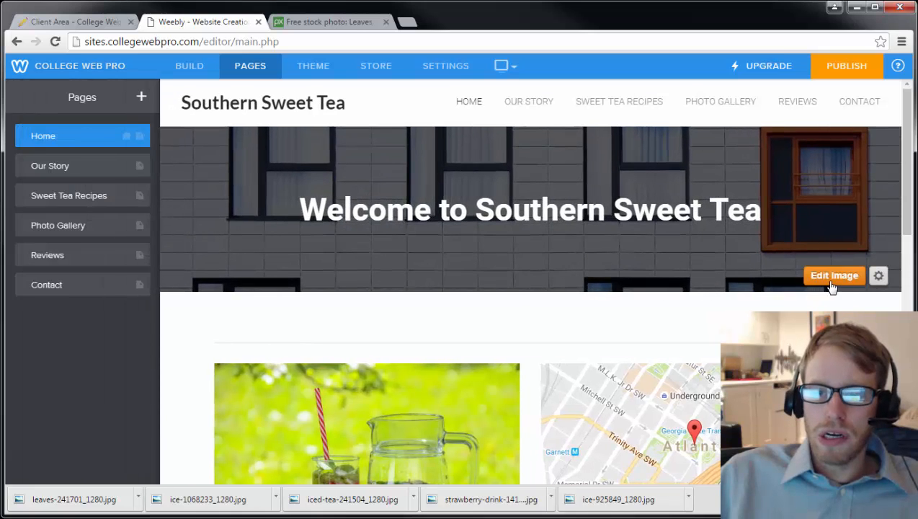
{"action": "left_click", "coordinate": [833, 286]}
{"action": "left_click", "coordinate": [277, 468]}
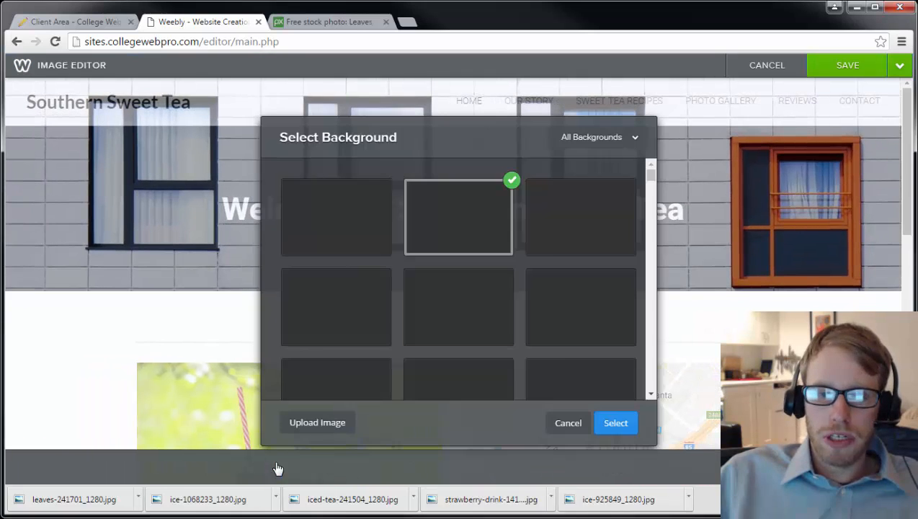
{"action": "left_click", "coordinate": [327, 425]}
{"action": "left_click_drag", "start_coordinate": [73, 499], "coordinate": [516, 232]}
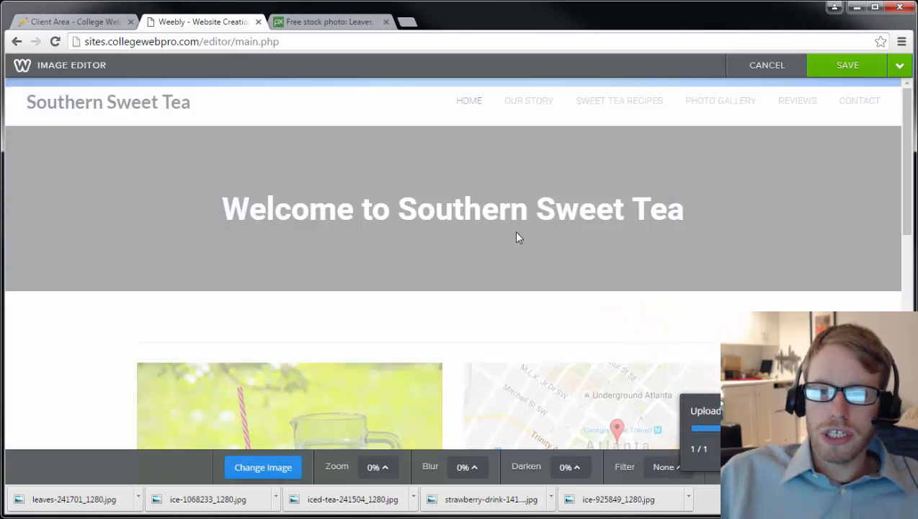
{"action": "left_click", "coordinate": [899, 66]}
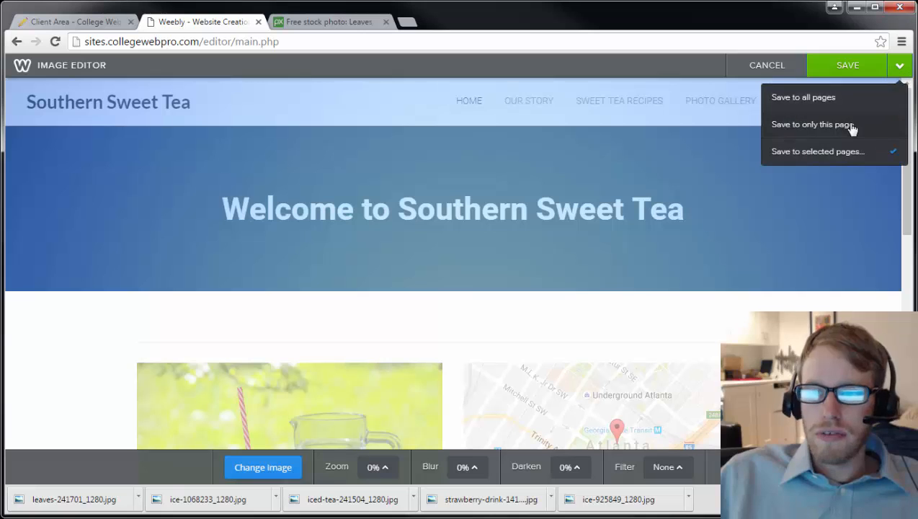
{"action": "left_click", "coordinate": [853, 128]}
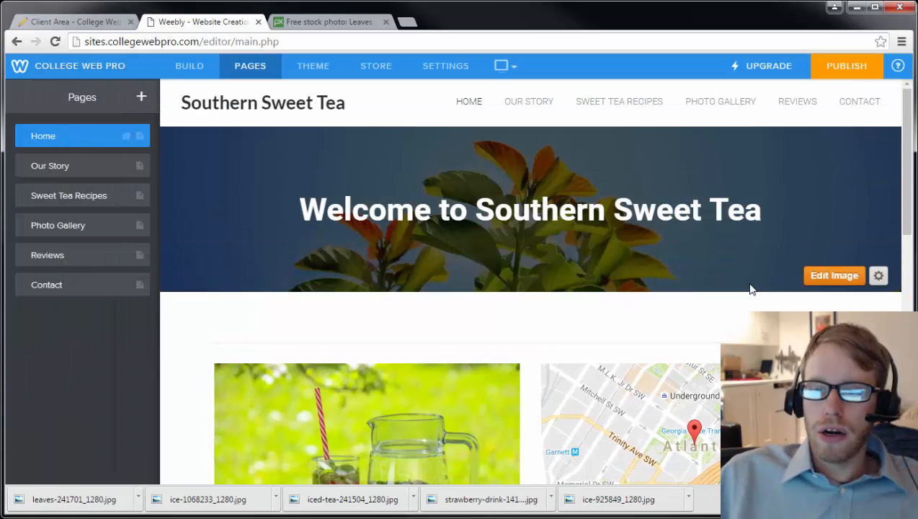
Try the Darken and Blur effects on the Home header image and return both to 0%
{"action": "left_click", "coordinate": [832, 277]}
{"action": "left_click", "coordinate": [573, 465]}
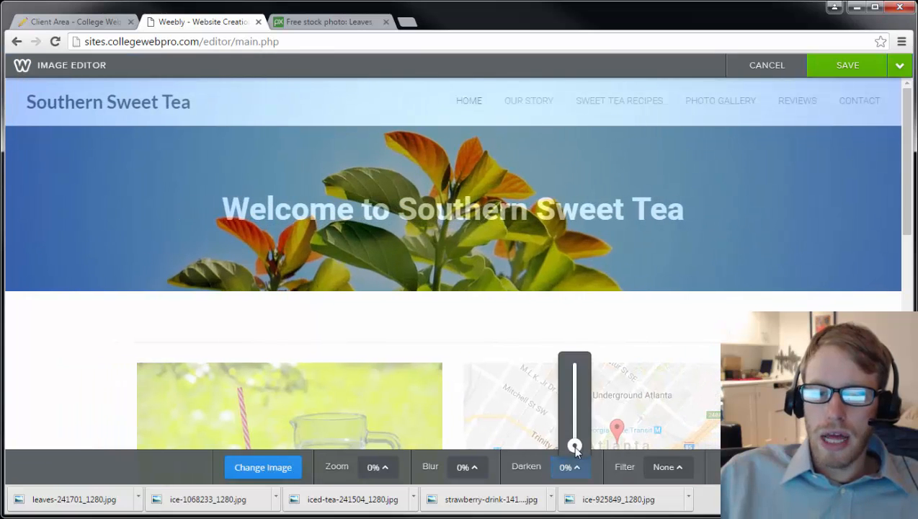
{"action": "left_click_drag", "start_coordinate": [574, 446], "coordinate": [578, 397]}
{"action": "left_click_drag", "start_coordinate": [583, 438], "coordinate": [579, 448]}
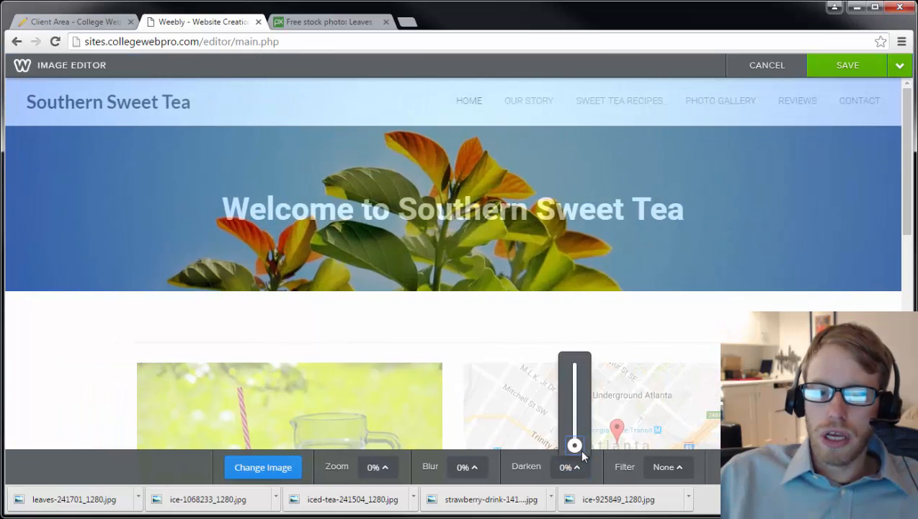
{"action": "left_click", "coordinate": [466, 467]}
{"action": "left_click_drag", "start_coordinate": [473, 444], "coordinate": [475, 404]}
{"action": "left_click_drag", "start_coordinate": [487, 443], "coordinate": [477, 449]}
Try 40% zoom and 30% blur on the header image, return both to 0%, and save to only this page
{"action": "left_click", "coordinate": [374, 467]}
{"action": "left_click_drag", "start_coordinate": [387, 446], "coordinate": [383, 414]}
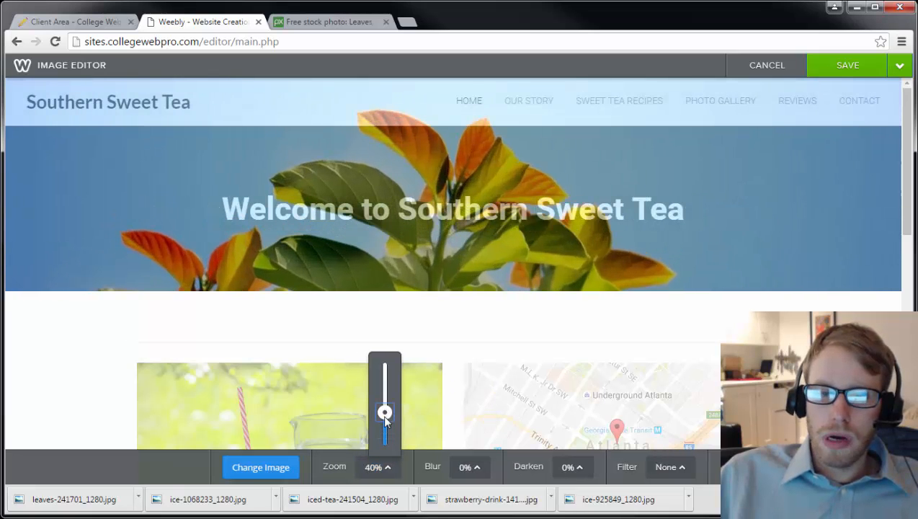
{"action": "left_click", "coordinate": [478, 470]}
{"action": "left_click_drag", "start_coordinate": [474, 443], "coordinate": [478, 424]}
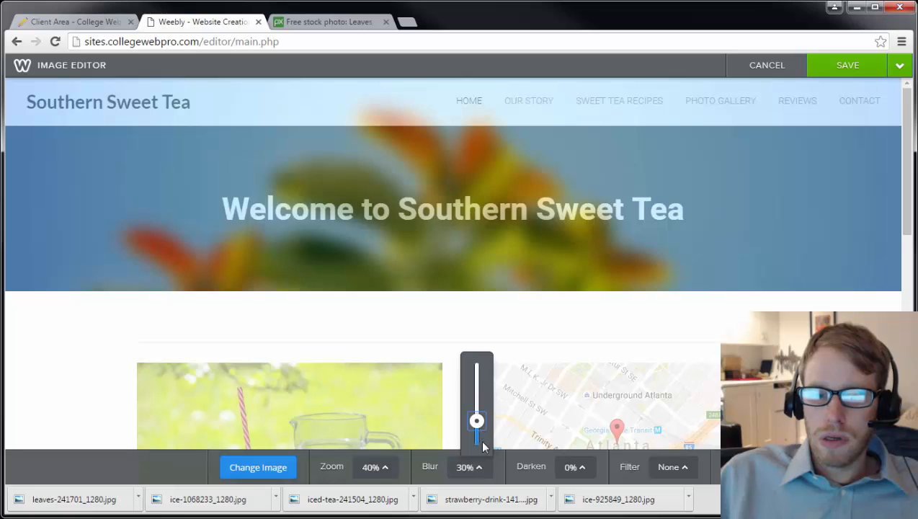
{"action": "left_click_drag", "start_coordinate": [482, 447], "coordinate": [477, 450]}
{"action": "left_click", "coordinate": [384, 467]}
{"action": "left_click_drag", "start_coordinate": [392, 438], "coordinate": [386, 450]}
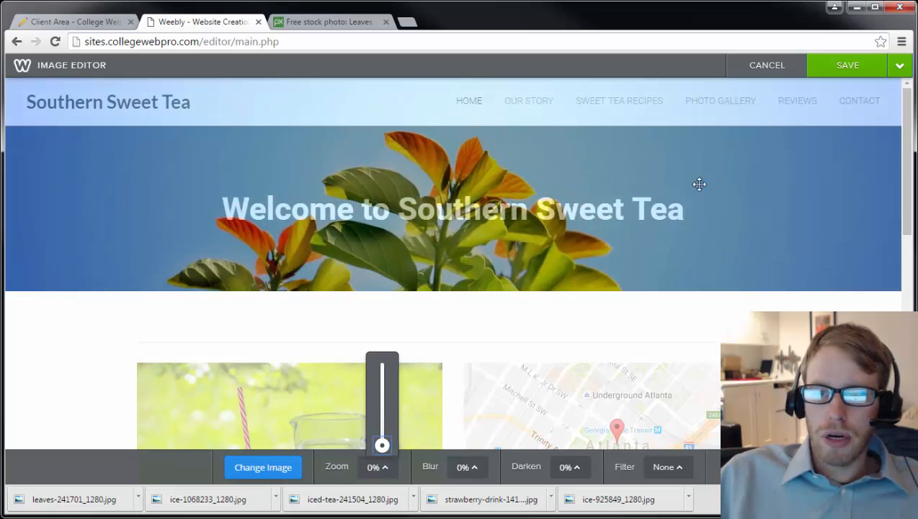
{"action": "left_click", "coordinate": [901, 66]}
{"action": "left_click", "coordinate": [858, 122]}
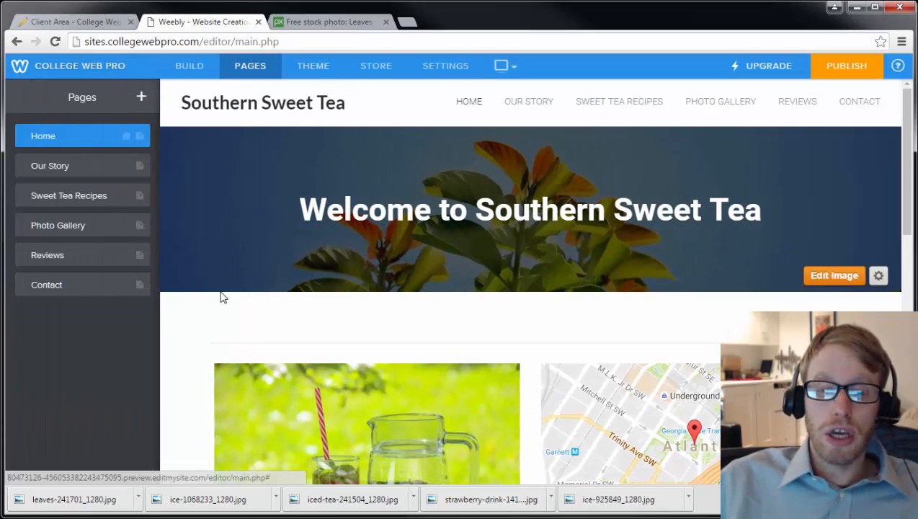
Open the Theme Gallery for changing the site's theme and look through the featured themes
{"action": "left_click", "coordinate": [316, 67]}
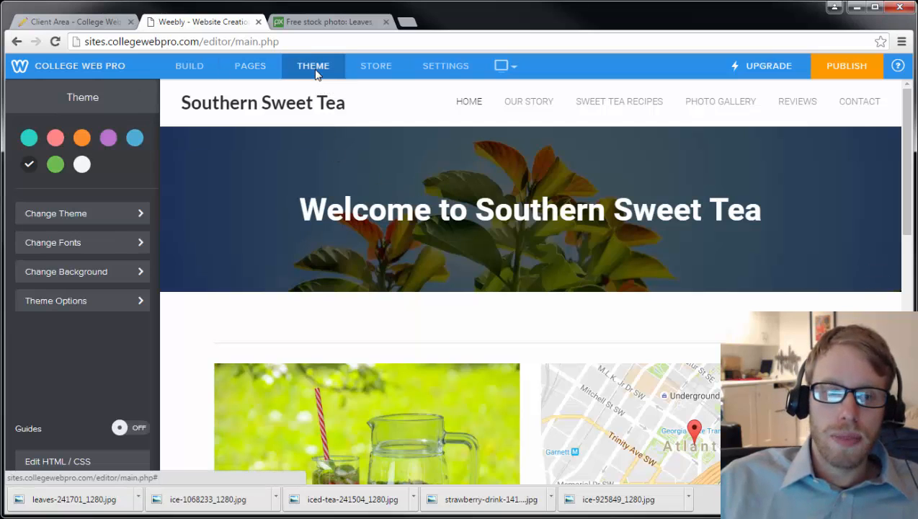
{"action": "left_click", "coordinate": [141, 216]}
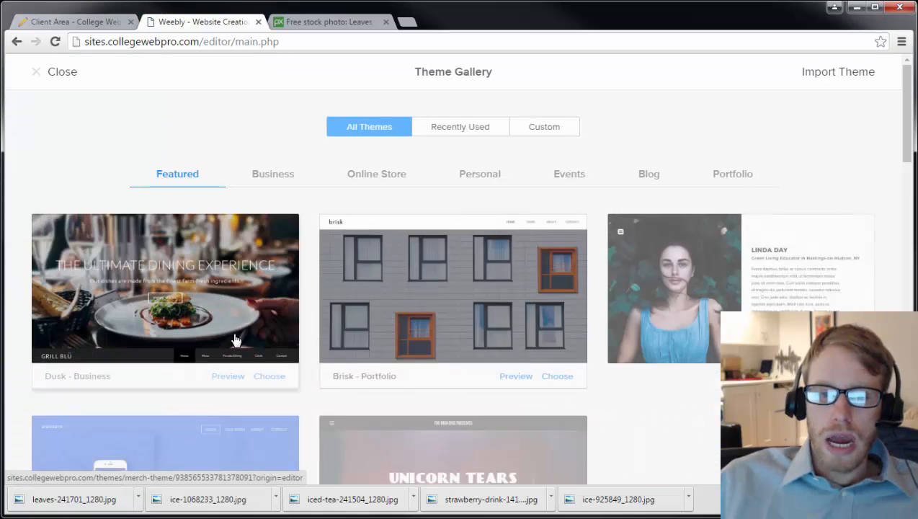
{"action": "scroll", "coordinate": [785, 308], "scroll_direction": "down", "scroll_amount": 3}
{"action": "scroll", "coordinate": [784, 308], "scroll_direction": "down", "scroll_amount": 16}
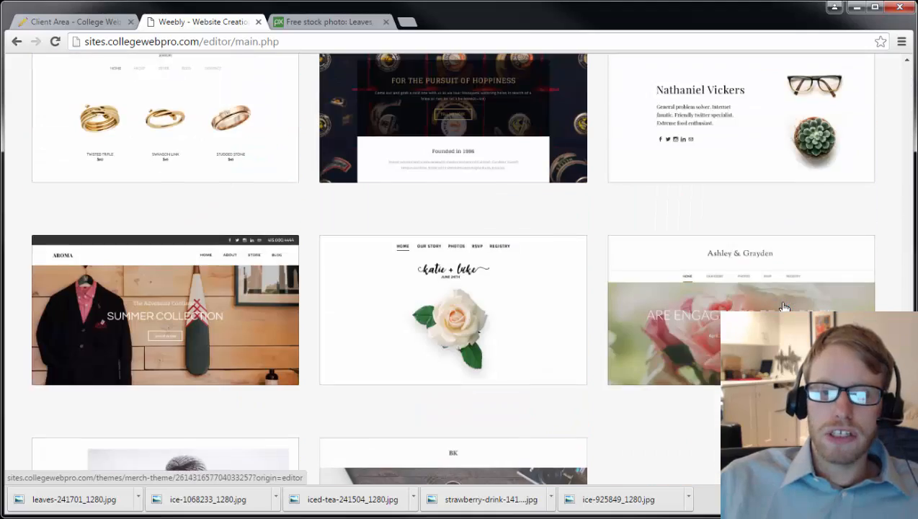
{"action": "scroll", "coordinate": [685, 290], "scroll_direction": "up", "scroll_amount": 9}
{"action": "scroll", "coordinate": [686, 289], "scroll_direction": "up", "scroll_amount": 8}
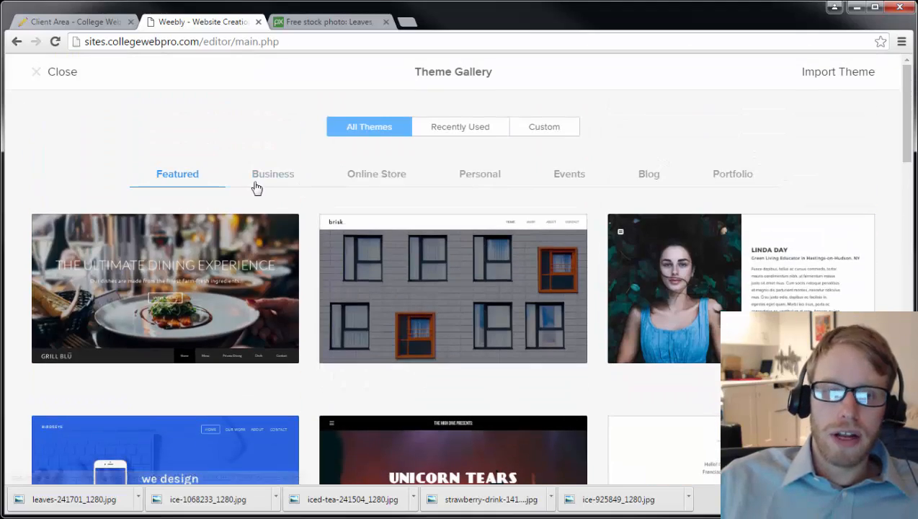
Look through the Business, Online Store and Personal themes in the Theme Gallery
{"action": "left_click", "coordinate": [263, 181]}
{"action": "scroll", "coordinate": [503, 324], "scroll_direction": "down", "scroll_amount": 8}
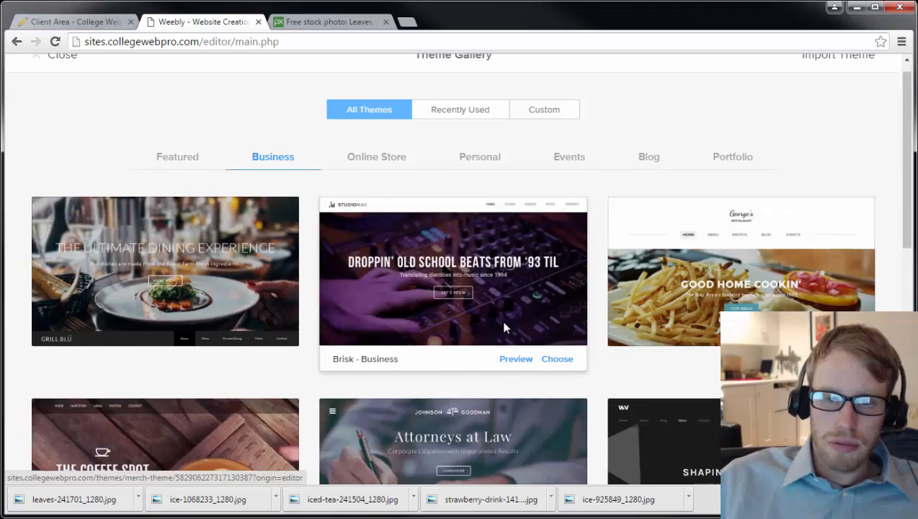
{"action": "scroll", "coordinate": [503, 326], "scroll_direction": "up", "scroll_amount": 8}
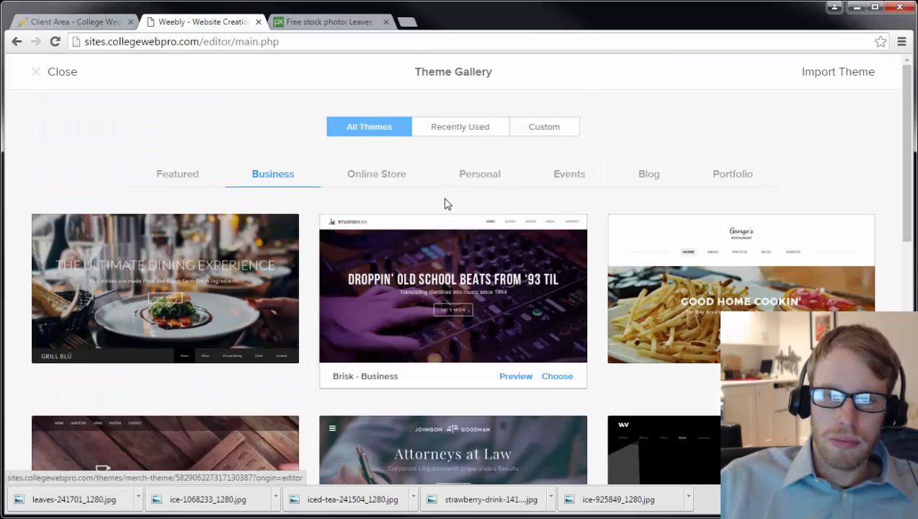
{"action": "left_click", "coordinate": [390, 186]}
{"action": "scroll", "coordinate": [490, 313], "scroll_direction": "down", "scroll_amount": 5}
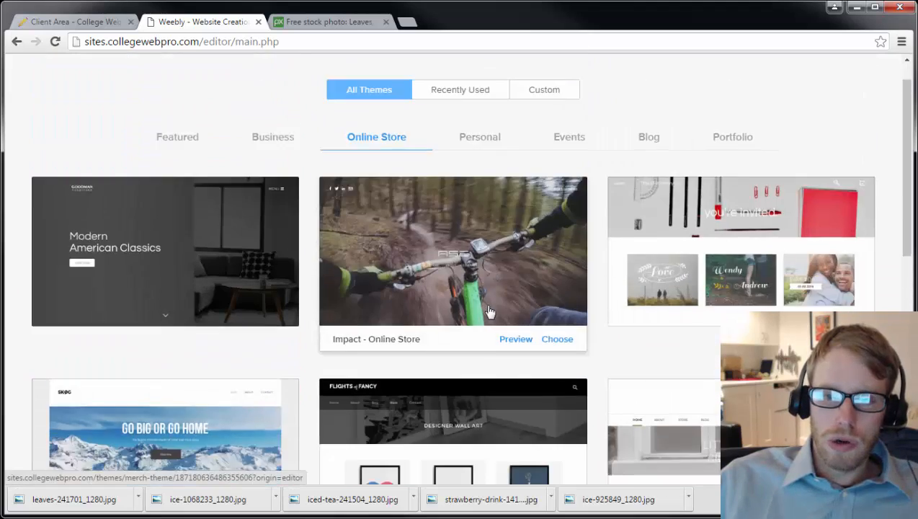
{"action": "scroll", "coordinate": [491, 313], "scroll_direction": "up", "scroll_amount": 5}
{"action": "left_click", "coordinate": [481, 177]}
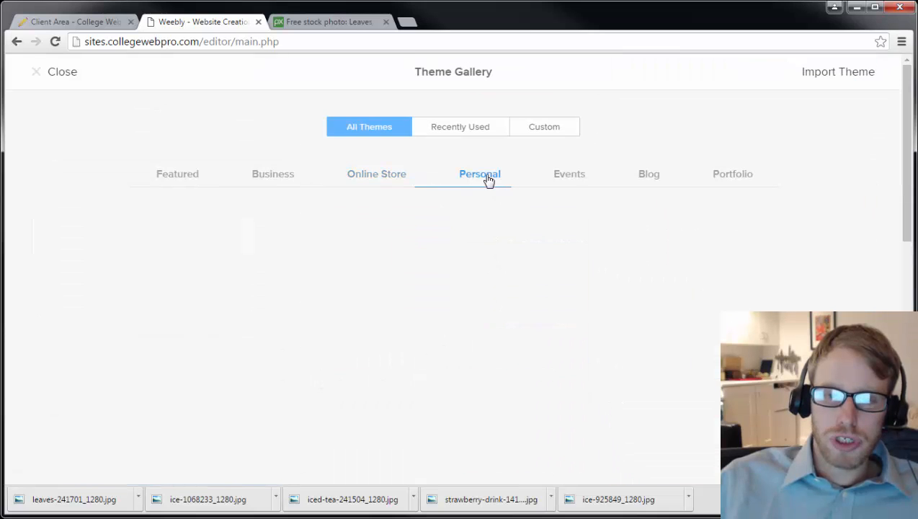
{"action": "scroll", "coordinate": [646, 345], "scroll_direction": "down", "scroll_amount": 1}
{"action": "scroll", "coordinate": [647, 345], "scroll_direction": "down", "scroll_amount": 7}
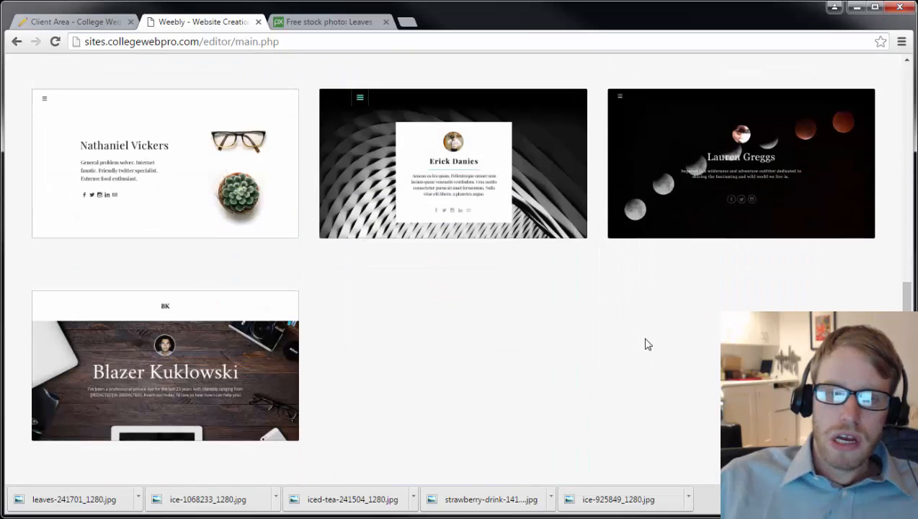
{"action": "scroll", "coordinate": [646, 344], "scroll_direction": "up", "scroll_amount": 8}
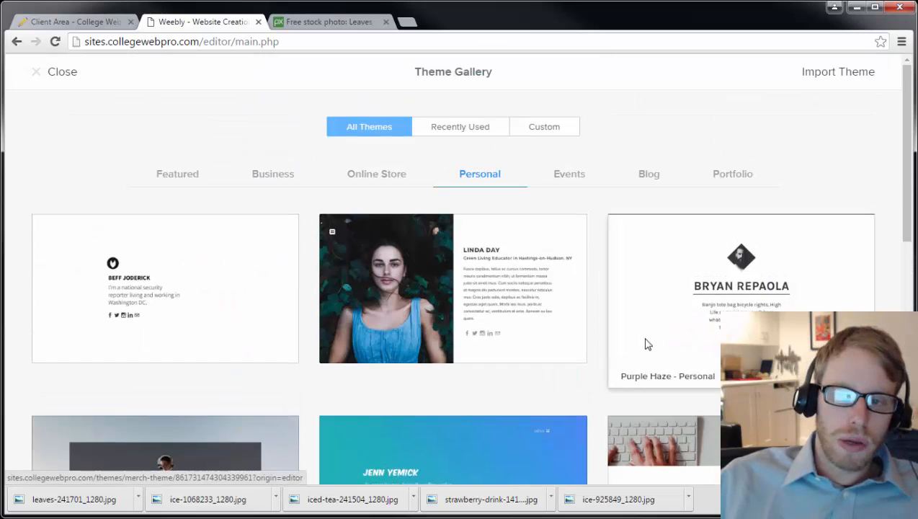
Look through the Events themes and apply the Paris theme from the Blog category to the site
{"action": "left_click", "coordinate": [570, 180]}
{"action": "scroll", "coordinate": [492, 314], "scroll_direction": "down", "scroll_amount": 3}
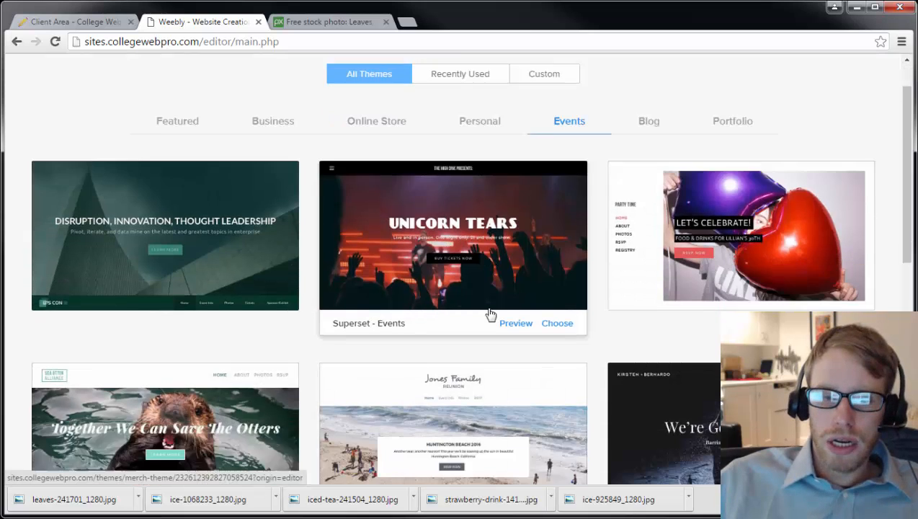
{"action": "scroll", "coordinate": [591, 332], "scroll_direction": "up", "scroll_amount": 3}
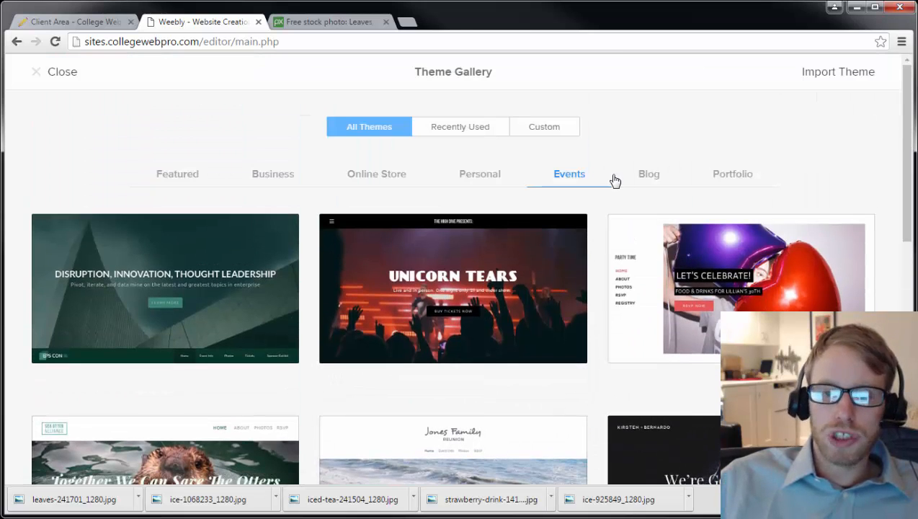
{"action": "left_click", "coordinate": [657, 176]}
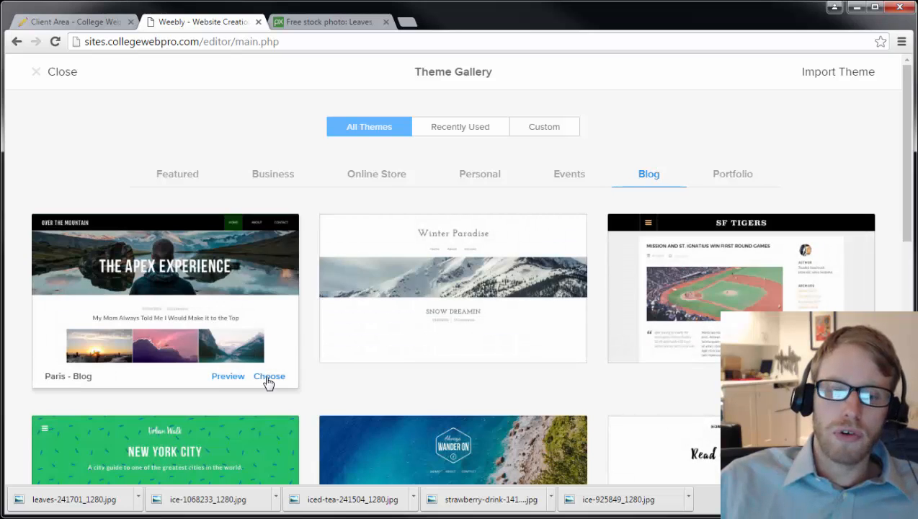
{"action": "left_click", "coordinate": [268, 377]}
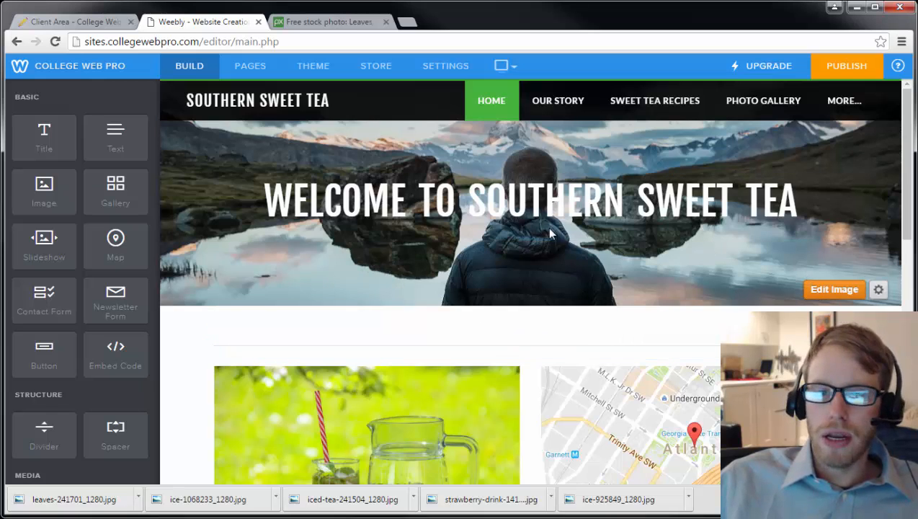
Replace the new theme's Home header image with the uploaded leaves-241701_1280.jpg and save it to only this page
{"action": "left_click", "coordinate": [832, 292]}
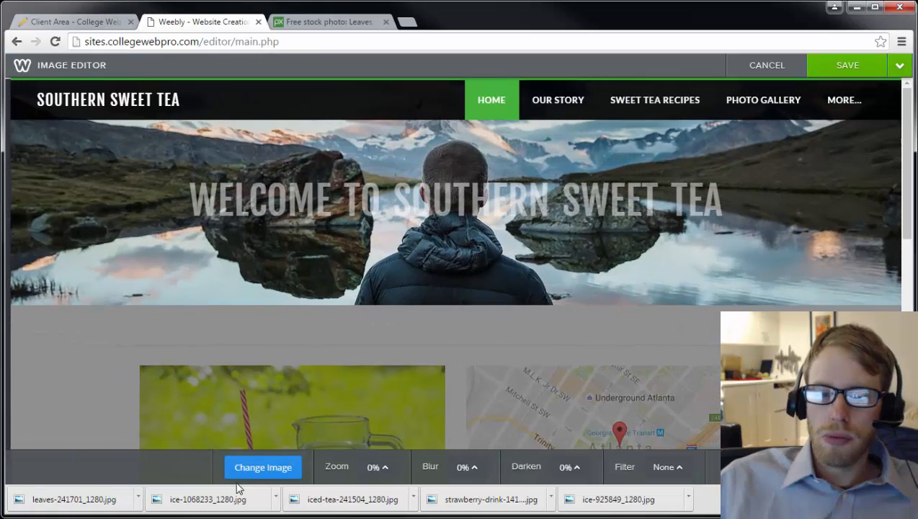
{"action": "left_click", "coordinate": [257, 469]}
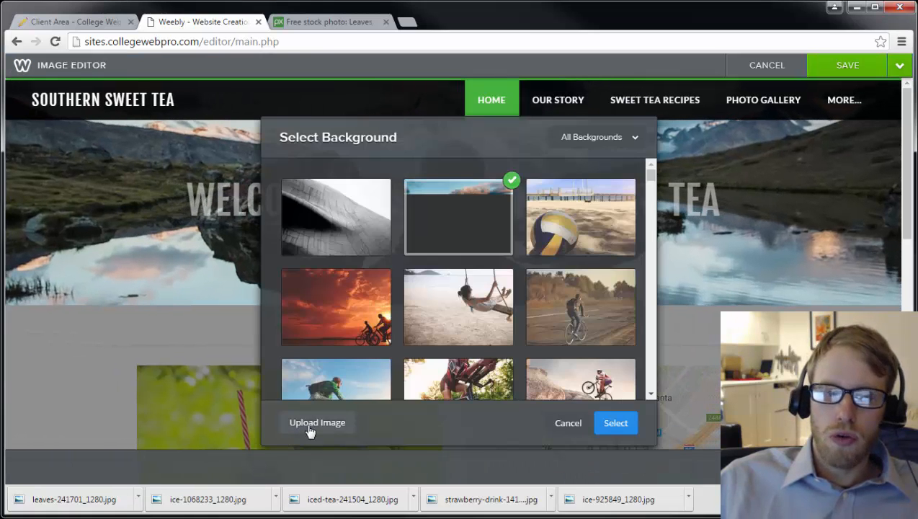
{"action": "left_click", "coordinate": [310, 426]}
{"action": "left_click_drag", "start_coordinate": [389, 271], "coordinate": [437, 266]}
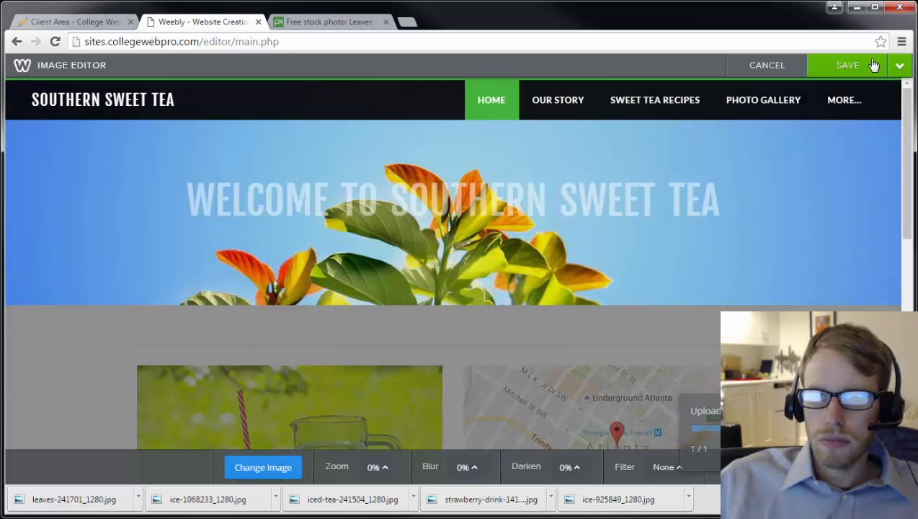
{"action": "left_click", "coordinate": [900, 67]}
{"action": "left_click", "coordinate": [845, 126]}
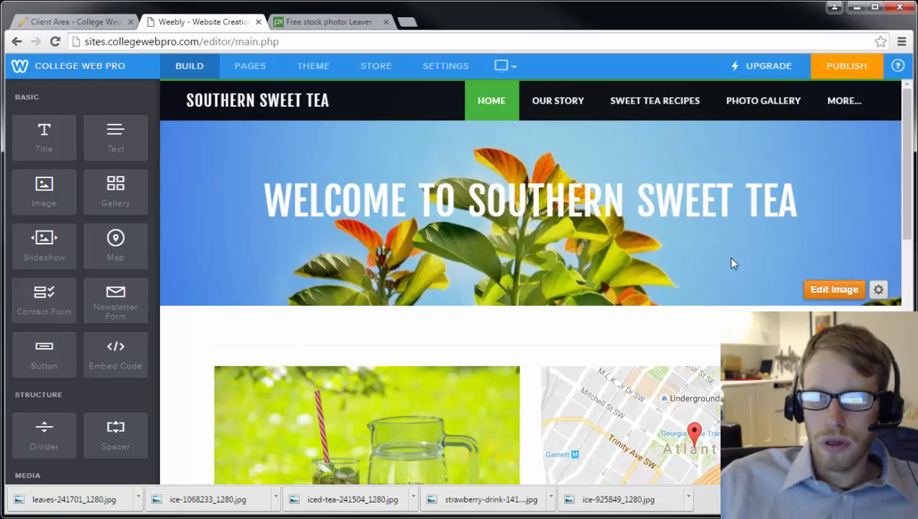
Darken the Home header image to 60% and save the change to only this page
{"action": "left_click", "coordinate": [835, 289]}
{"action": "left_click", "coordinate": [581, 459]}
{"action": "left_click_drag", "start_coordinate": [574, 445], "coordinate": [578, 392]}
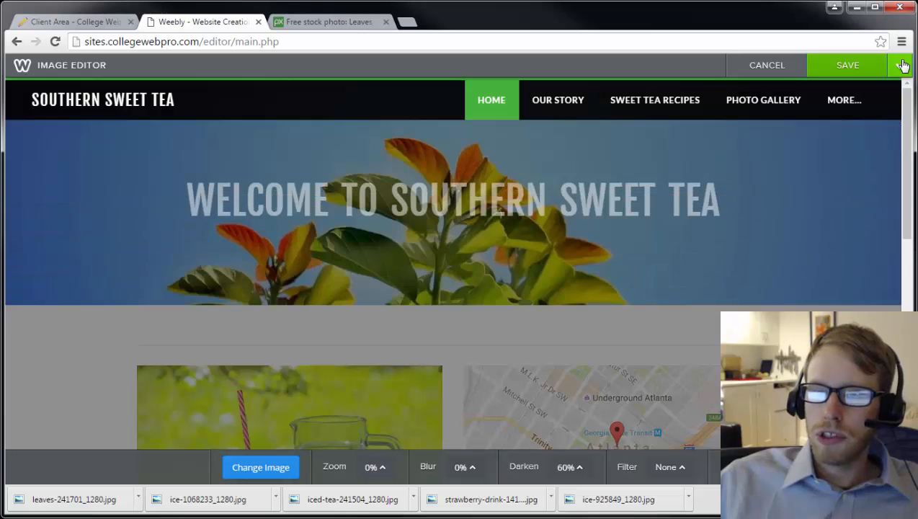
{"action": "left_click", "coordinate": [899, 65]}
{"action": "left_click", "coordinate": [849, 125]}
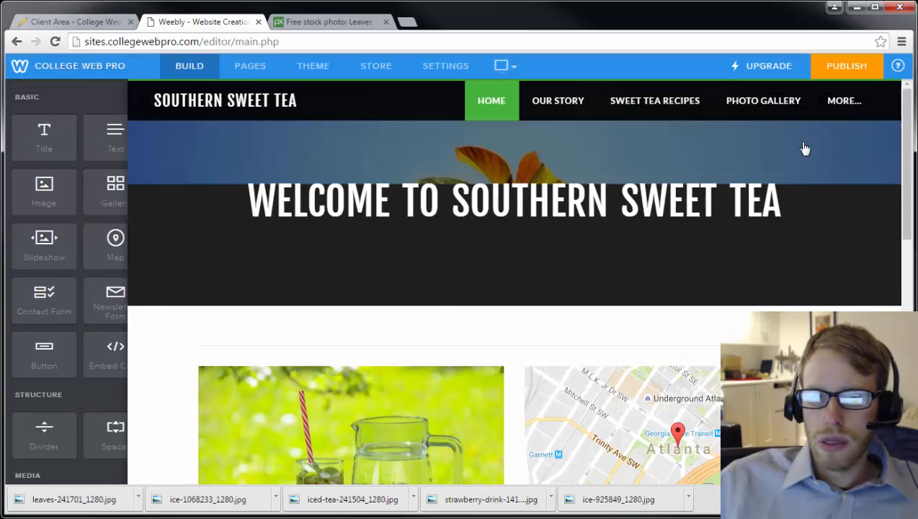
Add a Social Icons element below the three-image gallery on the Home page
{"action": "scroll", "coordinate": [805, 148], "scroll_direction": "down", "scroll_amount": 4}
{"action": "scroll", "coordinate": [805, 147], "scroll_direction": "down", "scroll_amount": 5}
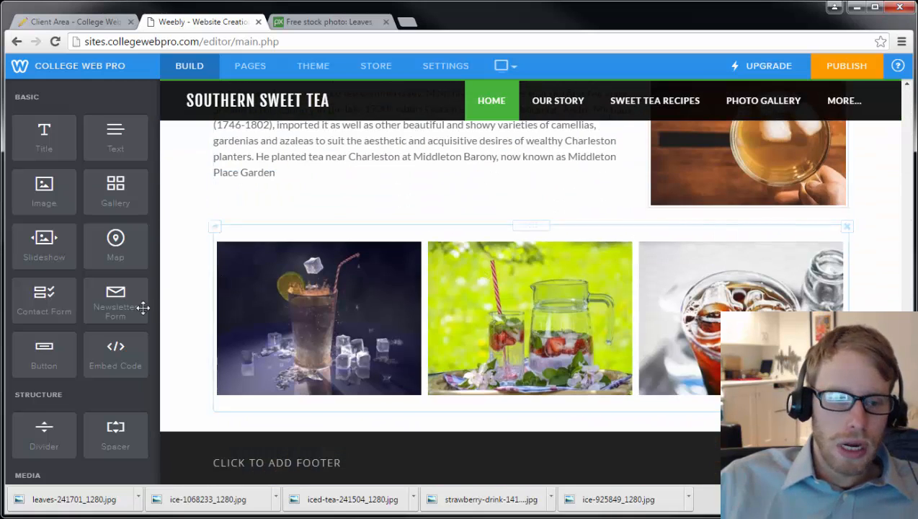
{"action": "scroll", "coordinate": [123, 309], "scroll_direction": "down", "scroll_amount": 7}
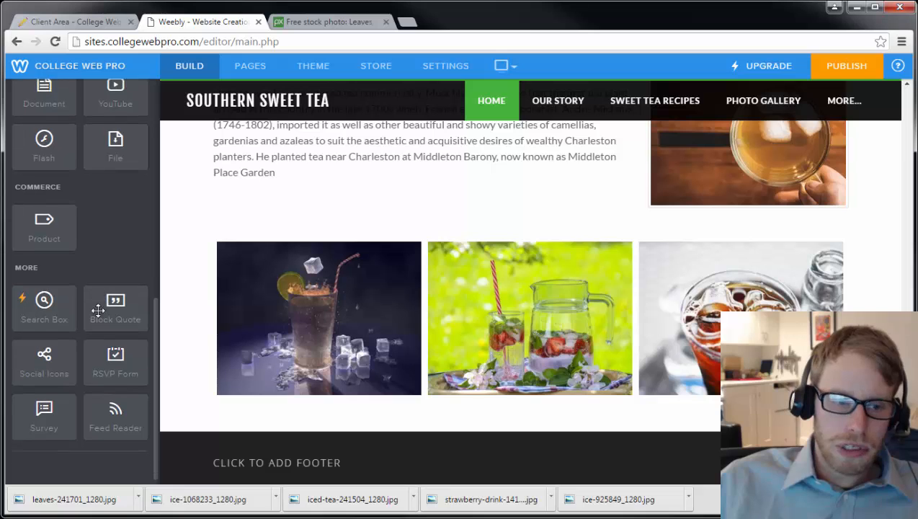
{"action": "scroll", "coordinate": [98, 310], "scroll_direction": "up", "scroll_amount": 1}
{"action": "scroll", "coordinate": [98, 310], "scroll_direction": "down", "scroll_amount": 1}
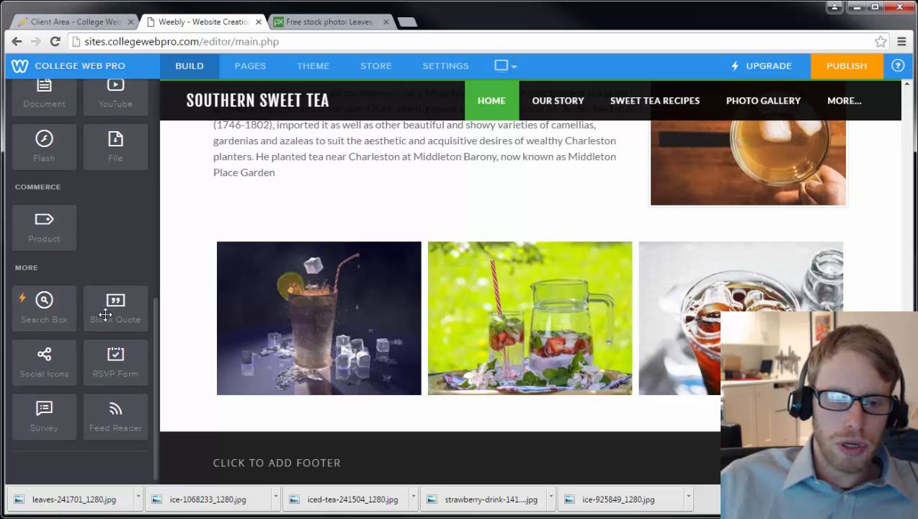
{"action": "left_click_drag", "start_coordinate": [58, 363], "coordinate": [487, 406]}
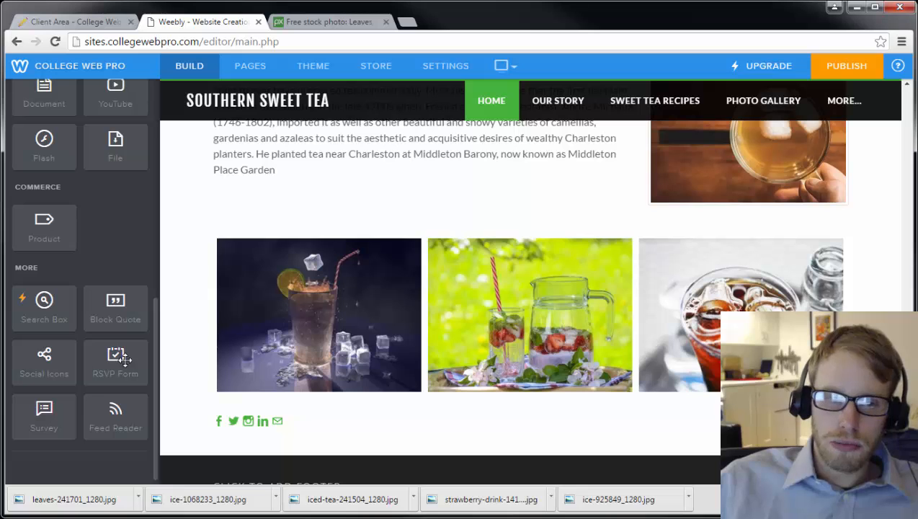
Examine the Facebook icon's link settings and the lists of active and inactive social icons
{"action": "left_click", "coordinate": [220, 424]}
{"action": "left_click", "coordinate": [524, 220]}
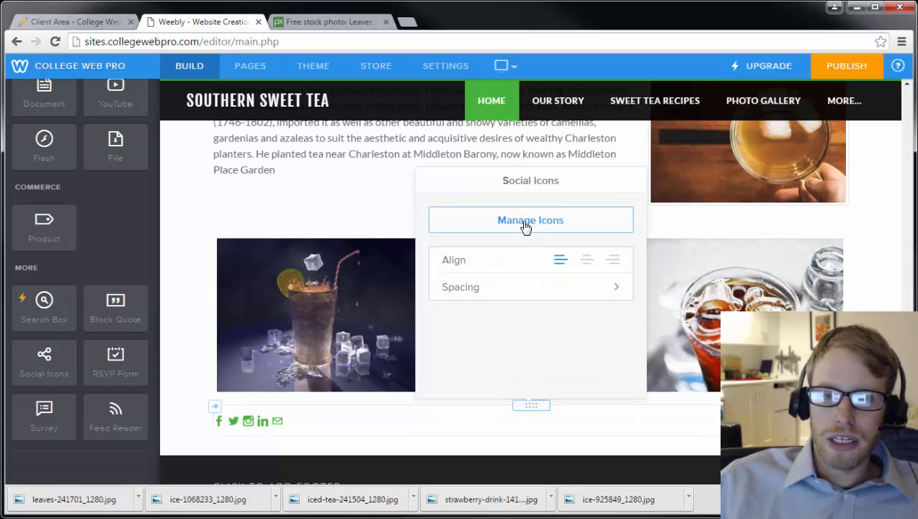
{"action": "left_click", "coordinate": [522, 241]}
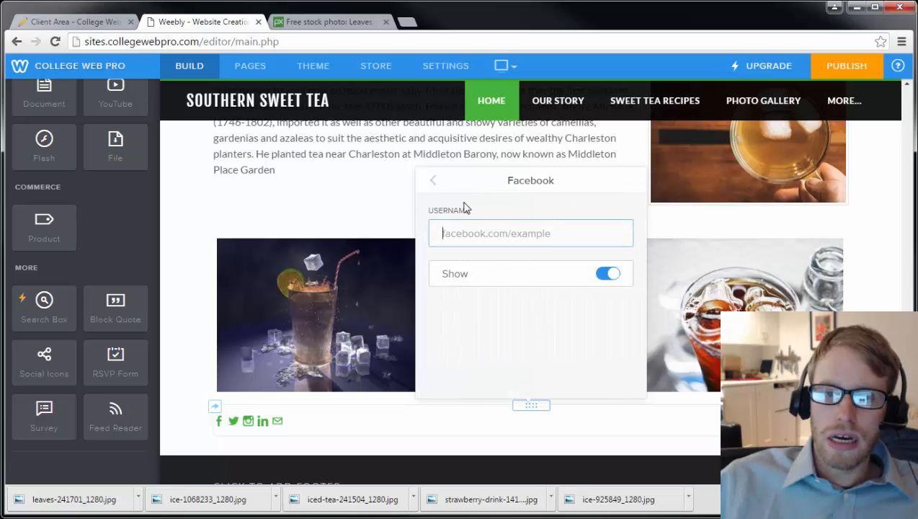
{"action": "left_click", "coordinate": [433, 183]}
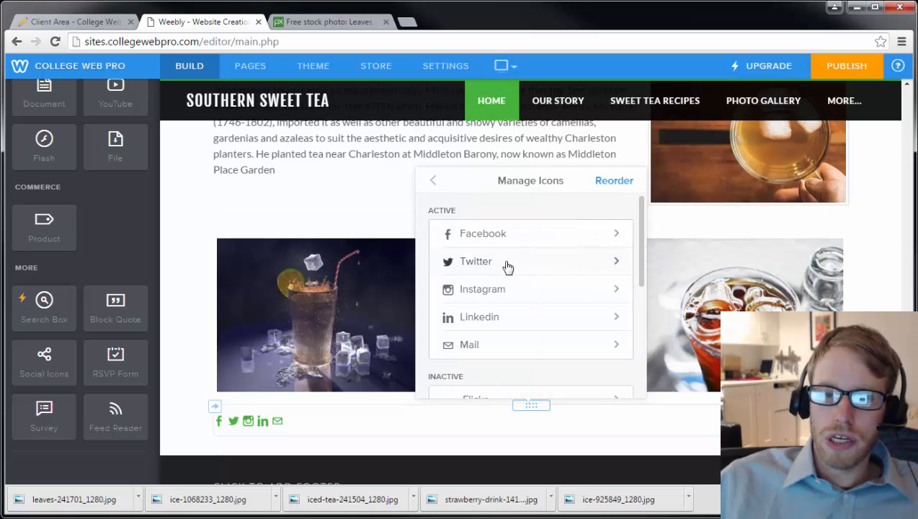
{"action": "scroll", "coordinate": [503, 299], "scroll_direction": "down", "scroll_amount": 4}
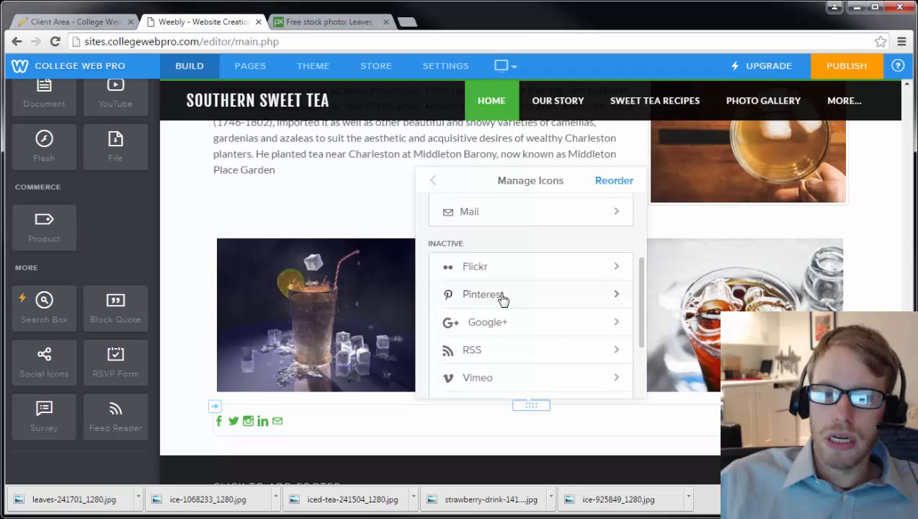
{"action": "scroll", "coordinate": [503, 299], "scroll_direction": "down", "scroll_amount": 3}
{"action": "scroll", "coordinate": [496, 269], "scroll_direction": "up", "scroll_amount": 7}
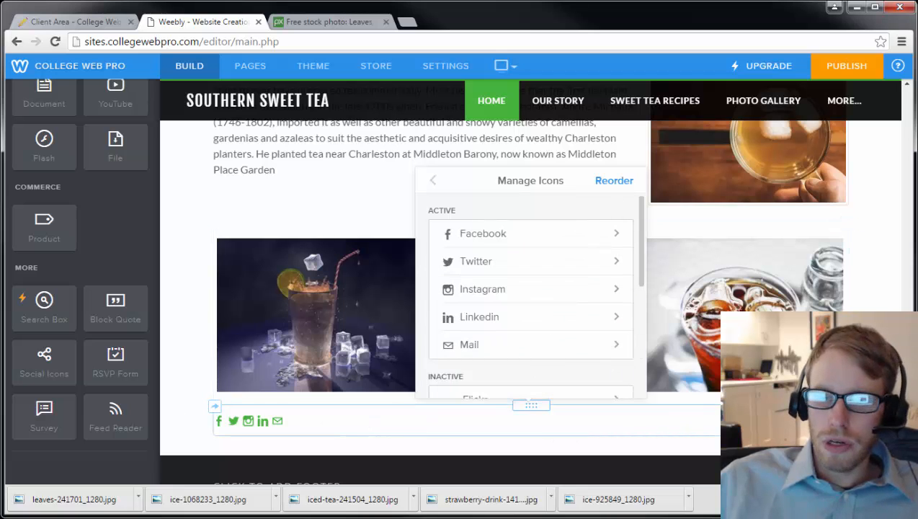
{"action": "left_click", "coordinate": [676, 402]}
Center-align the social icons below the gallery
{"action": "left_click", "coordinate": [361, 431]}
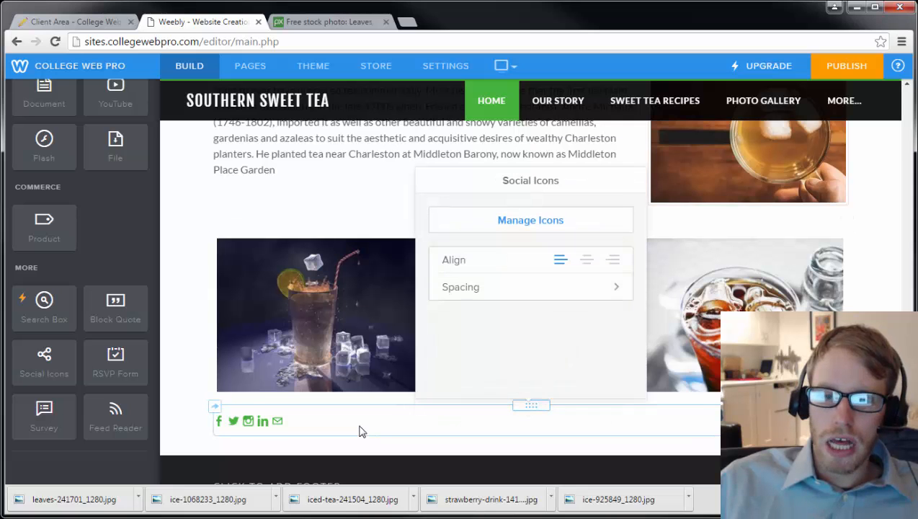
{"action": "left_click", "coordinate": [587, 261]}
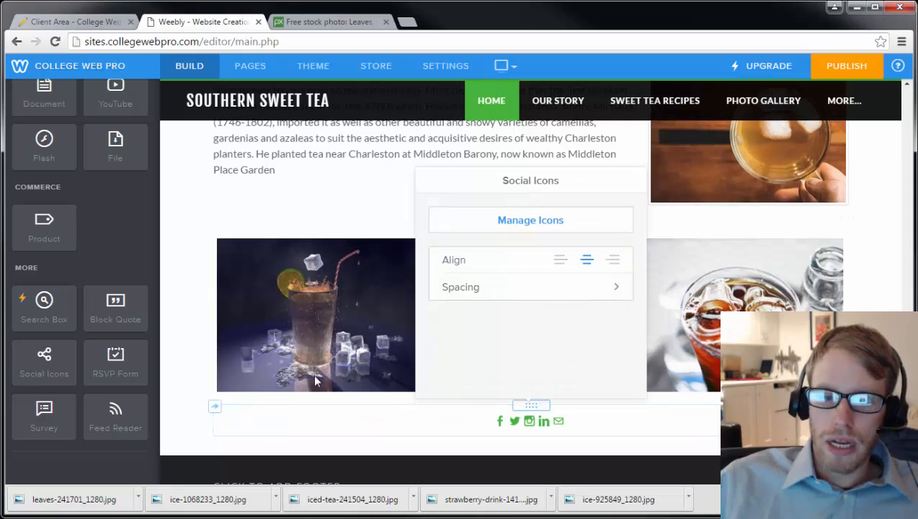
{"action": "left_click", "coordinate": [173, 411]}
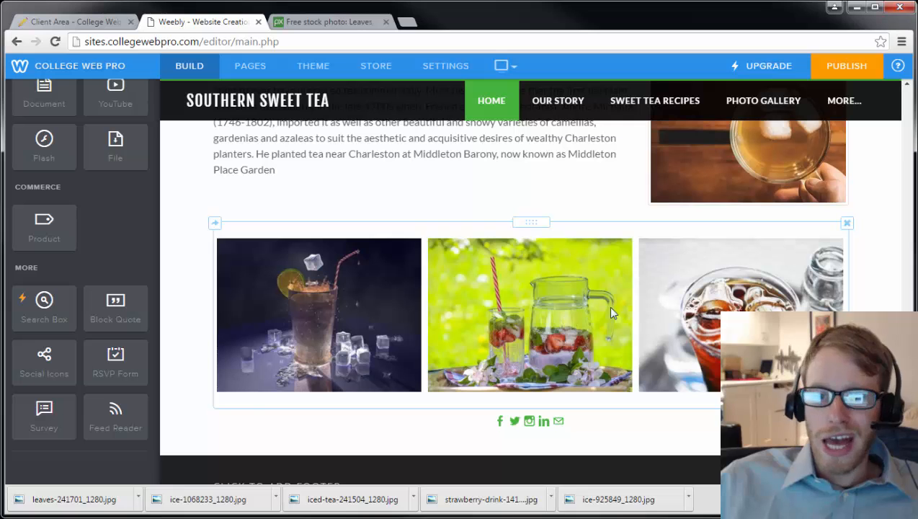
Try four columns for the Home page image gallery, return it to three, and check its spacing options
{"action": "scroll", "coordinate": [558, 370], "scroll_direction": "up", "scroll_amount": 3}
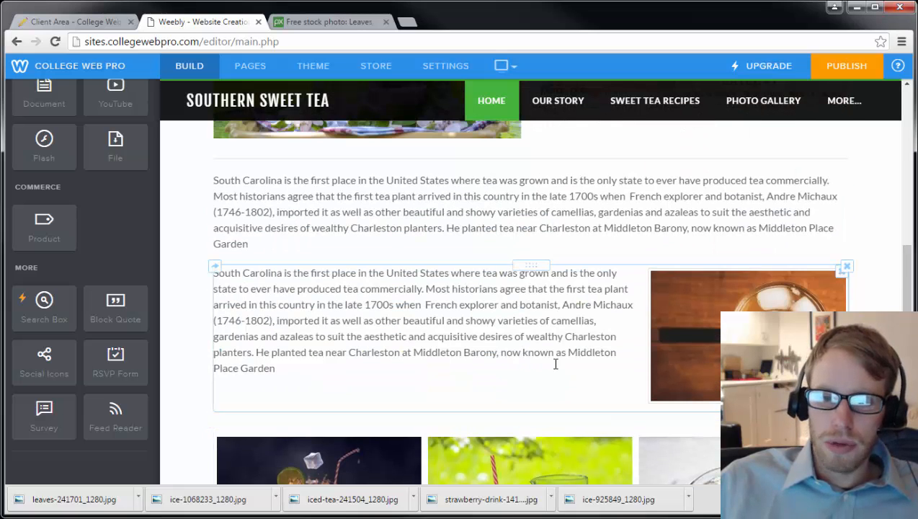
{"action": "scroll", "coordinate": [614, 411], "scroll_direction": "down", "scroll_amount": 3}
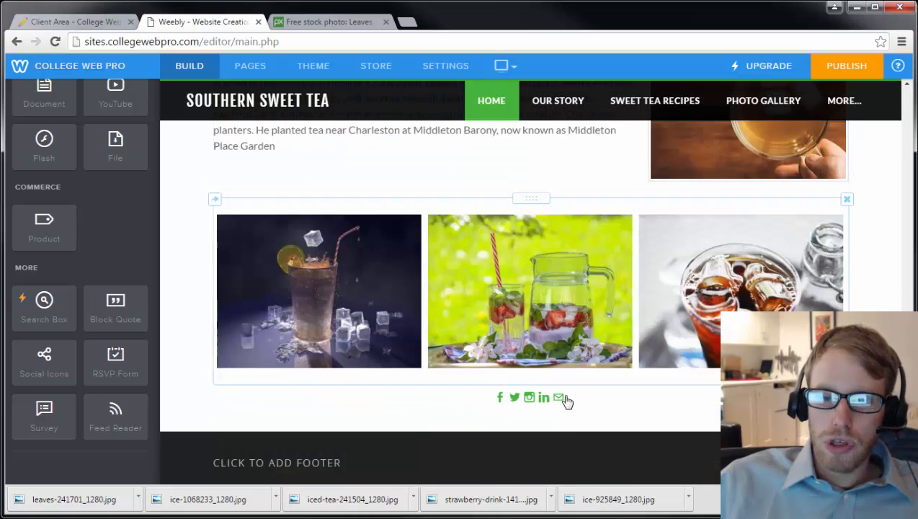
{"action": "left_click", "coordinate": [605, 405]}
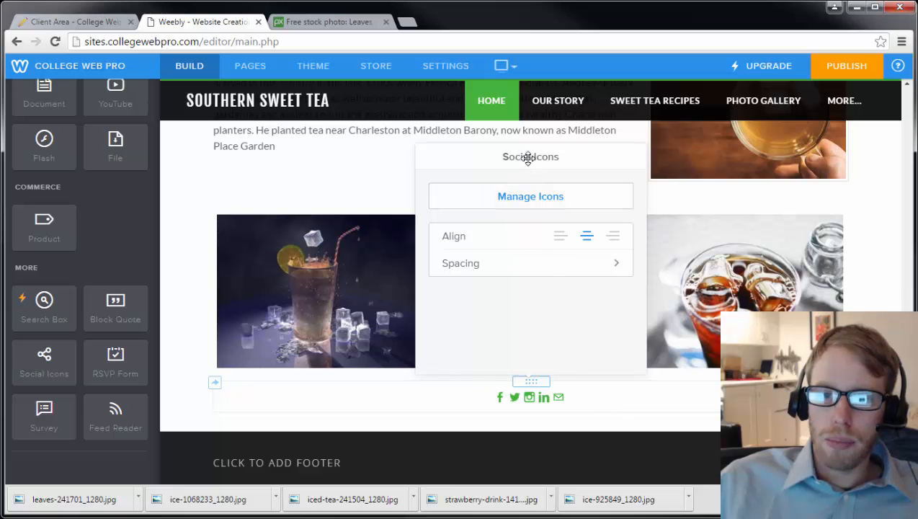
{"action": "left_click", "coordinate": [717, 211]}
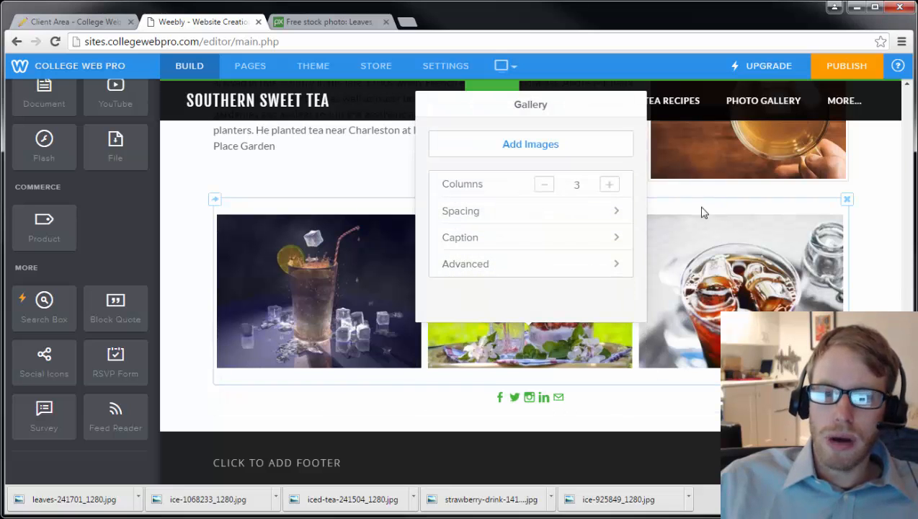
{"action": "left_click", "coordinate": [610, 186]}
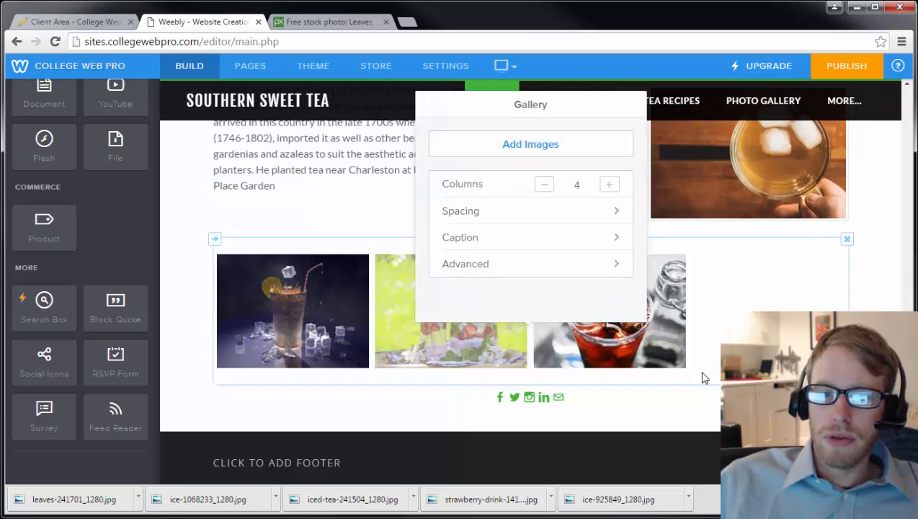
{"action": "left_click", "coordinate": [543, 184]}
{"action": "left_click", "coordinate": [545, 214]}
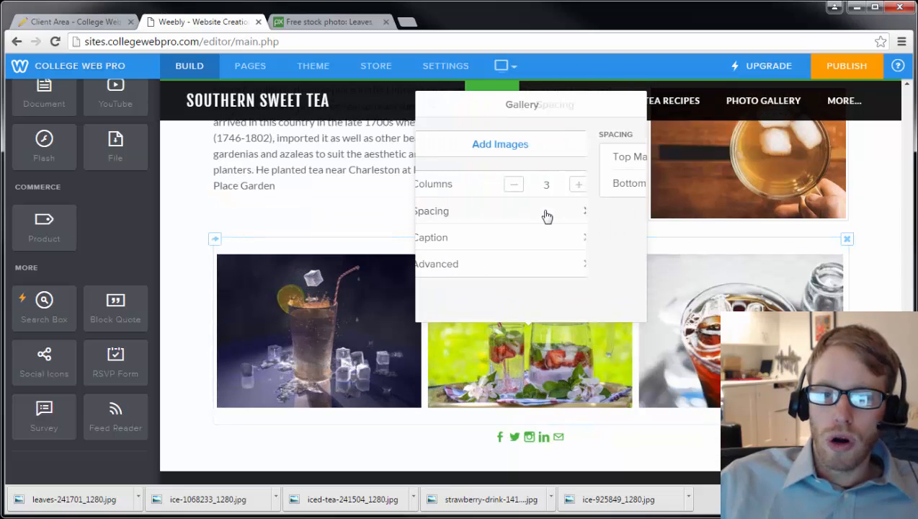
{"action": "left_click", "coordinate": [433, 107]}
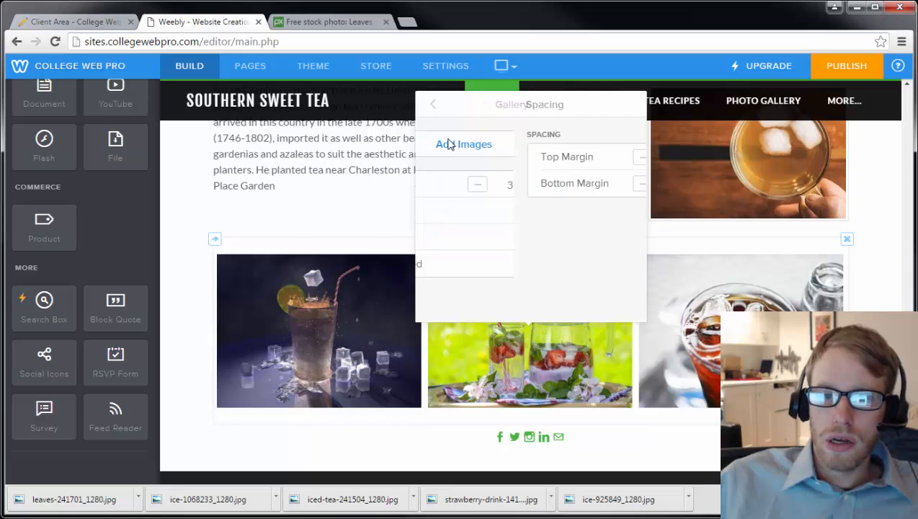
Set the Home page gallery's image spacing to 16 and give its images a Medium border
{"action": "left_click", "coordinate": [511, 261]}
{"action": "left_click", "coordinate": [609, 158]}
{"action": "left_click", "coordinate": [609, 157]}
{"action": "left_click", "coordinate": [609, 157]}
{"action": "left_click", "coordinate": [609, 157]}
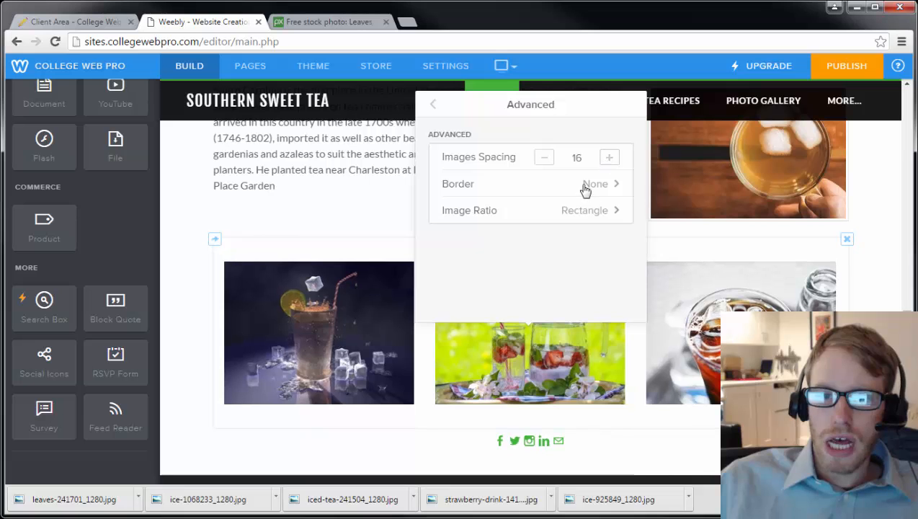
{"action": "left_click", "coordinate": [586, 189]}
{"action": "left_click", "coordinate": [524, 211]}
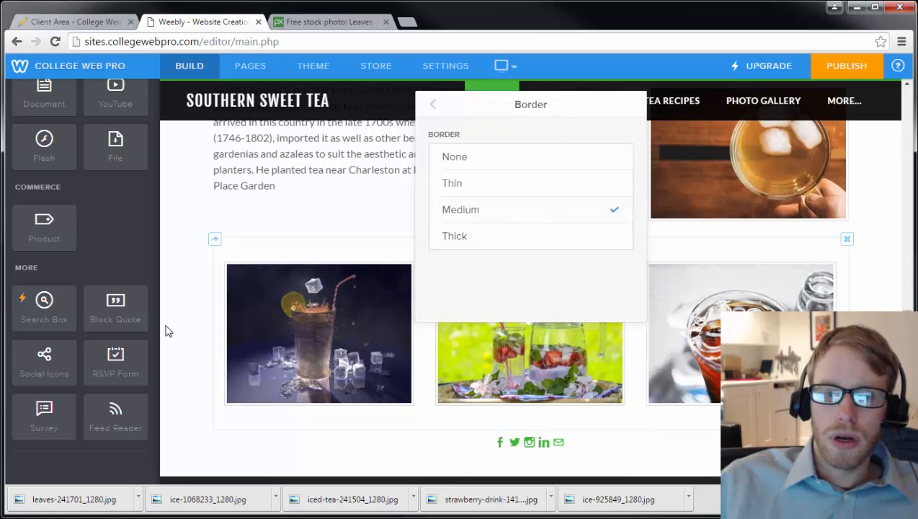
{"action": "left_click", "coordinate": [205, 334]}
Try left alignment for the tea cup image beside the second paragraph, and return it to right alignment
{"action": "scroll", "coordinate": [286, 353], "scroll_direction": "up", "scroll_amount": 2}
{"action": "scroll", "coordinate": [748, 287], "scroll_direction": "up", "scroll_amount": 1}
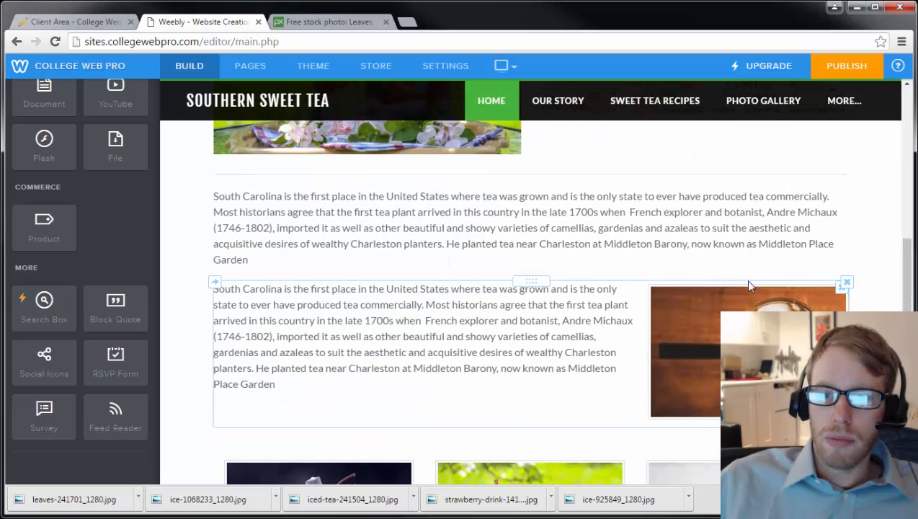
{"action": "left_click", "coordinate": [749, 286]}
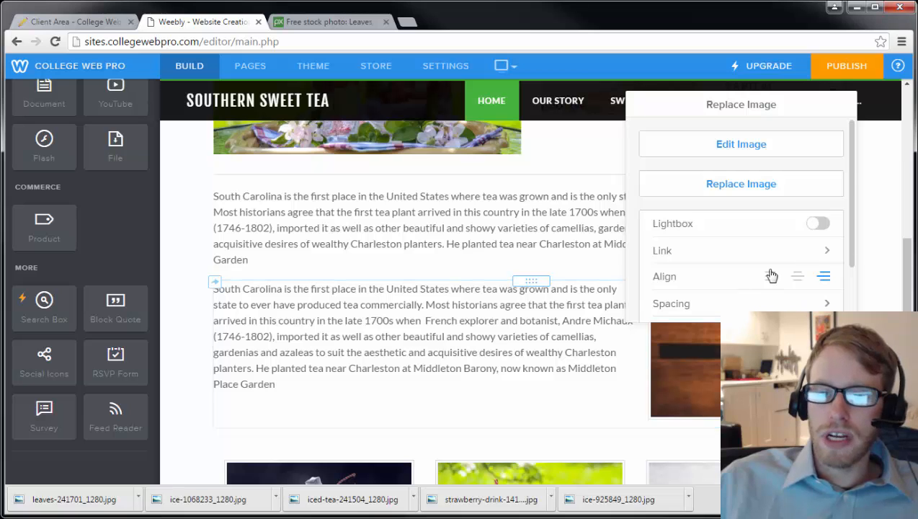
{"action": "scroll", "coordinate": [771, 276], "scroll_direction": "down", "scroll_amount": 1}
{"action": "left_click", "coordinate": [771, 215]}
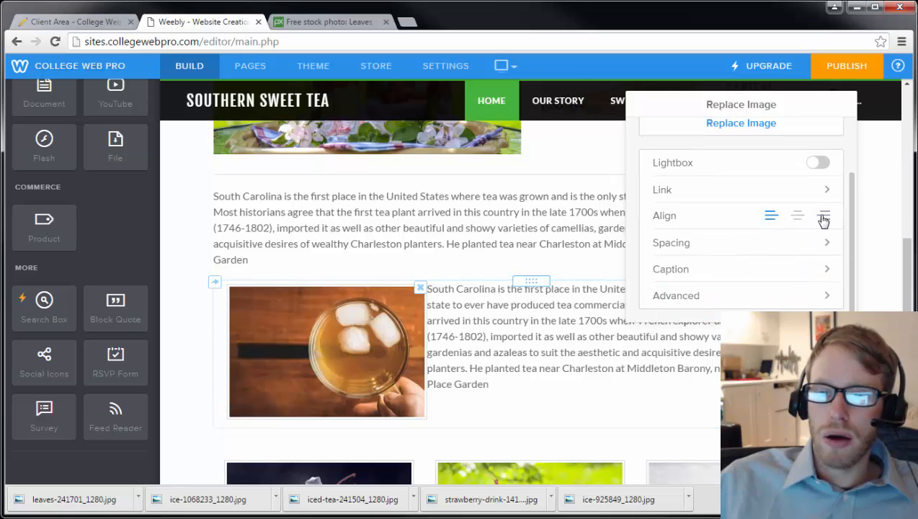
{"action": "left_click", "coordinate": [824, 217]}
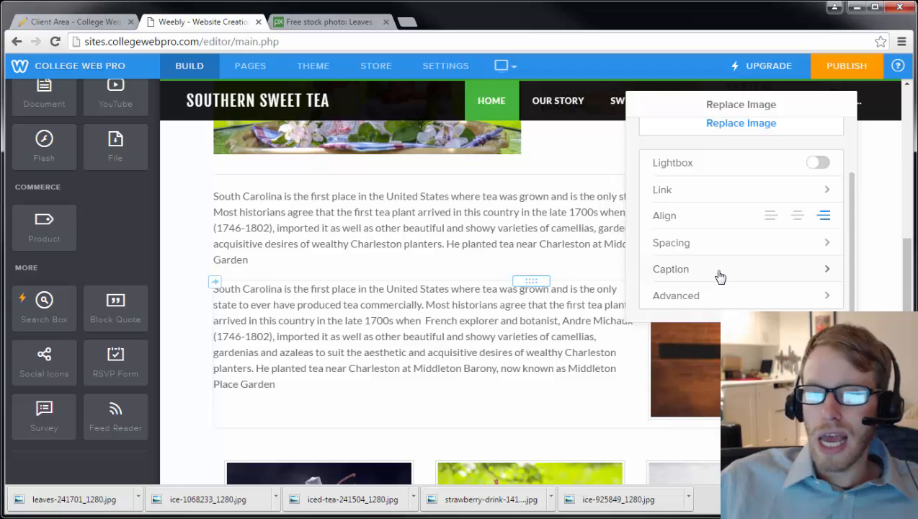
Add the caption "Sweet Tea on a Hot Day" to the tea cup image
{"action": "left_click", "coordinate": [720, 271]}
{"action": "left_click", "coordinate": [701, 160]}
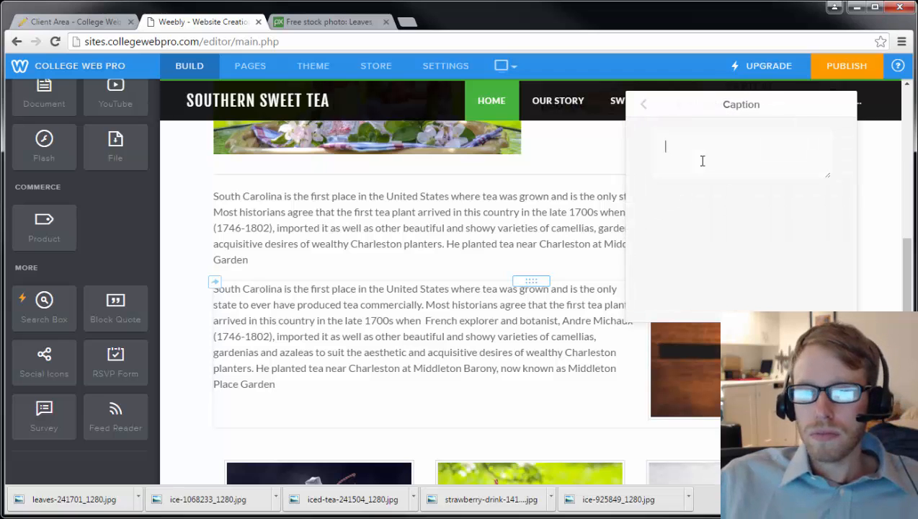
{"action": "type", "text": "Sweet Tea on a Hot Day"}
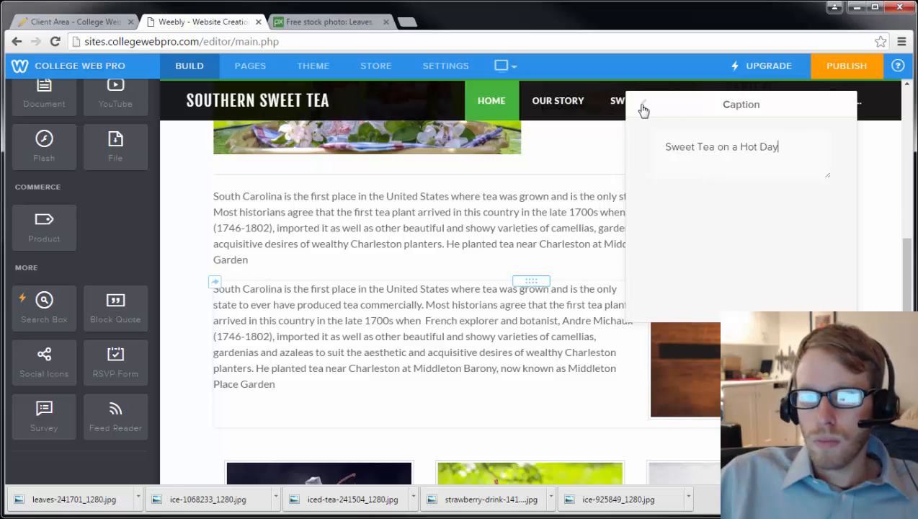
{"action": "left_click", "coordinate": [644, 110]}
{"action": "left_click", "coordinate": [592, 347]}
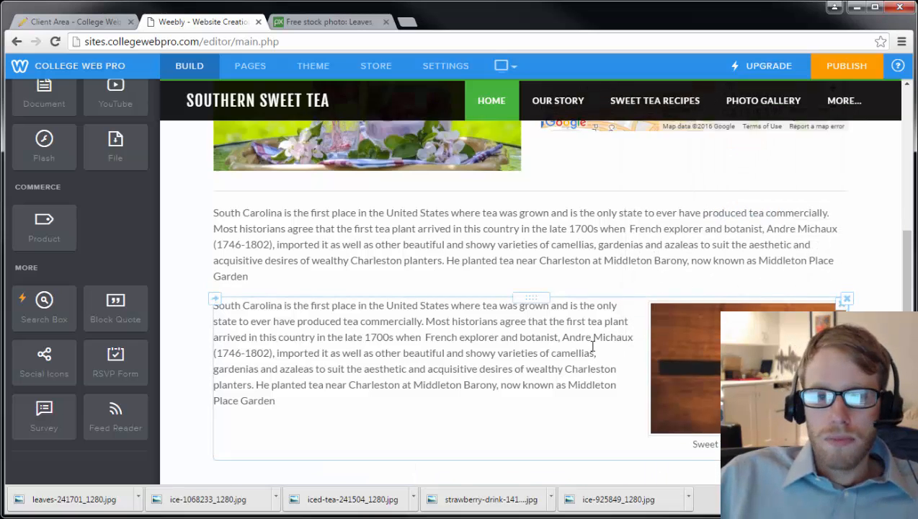
Review the Home page from the navigation menu and header down through the map, text paragraphs and captioned image
{"action": "scroll", "coordinate": [592, 347], "scroll_direction": "up", "scroll_amount": 6}
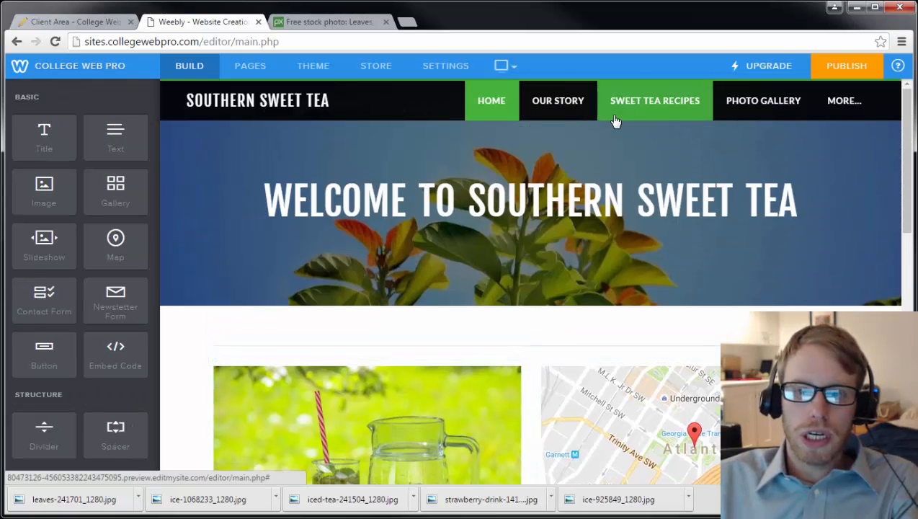
{"action": "mouse_move", "coordinate": [864, 106]}
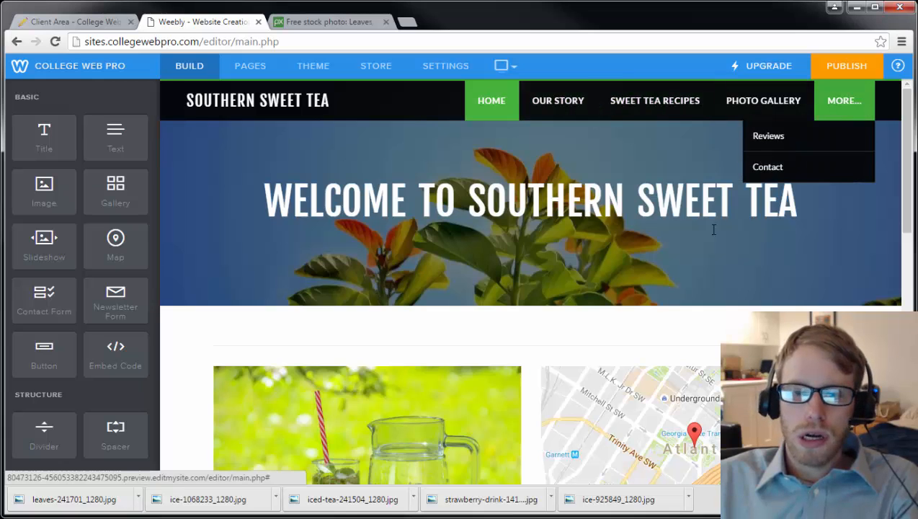
{"action": "scroll", "coordinate": [714, 229], "scroll_direction": "down", "scroll_amount": 4}
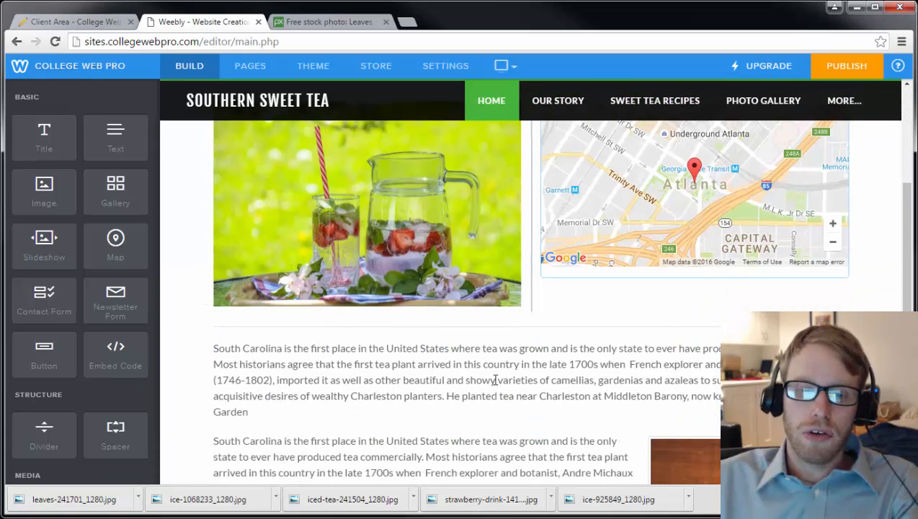
{"action": "scroll", "coordinate": [375, 391], "scroll_direction": "up", "scroll_amount": 4}
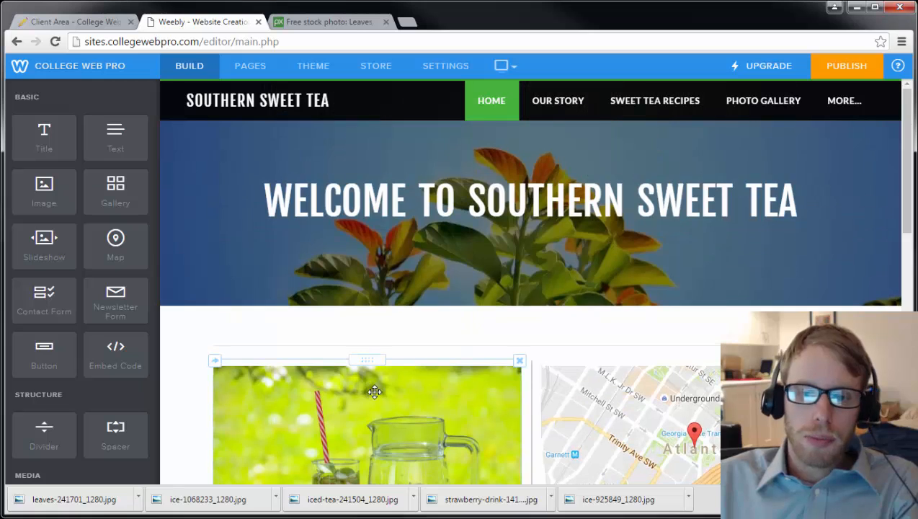
{"action": "scroll", "coordinate": [376, 389], "scroll_direction": "down", "scroll_amount": 3}
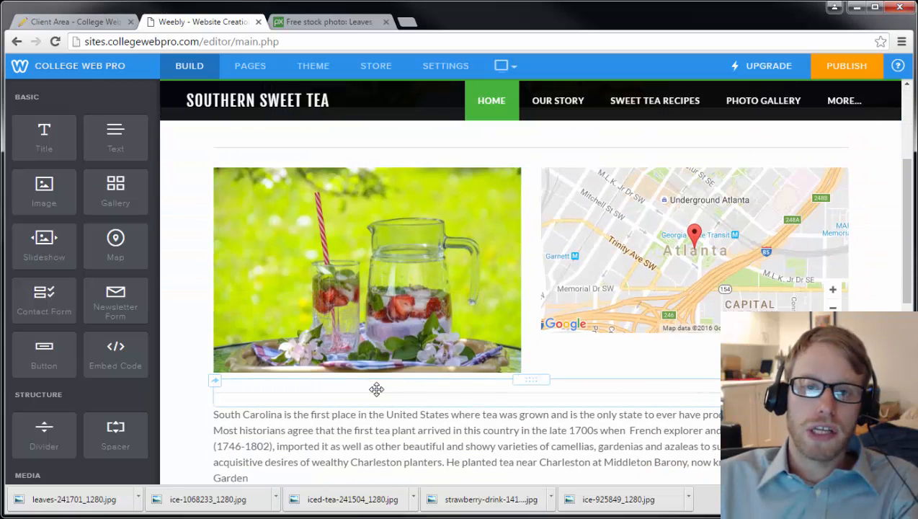
{"action": "scroll", "coordinate": [377, 390], "scroll_direction": "down", "scroll_amount": 2}
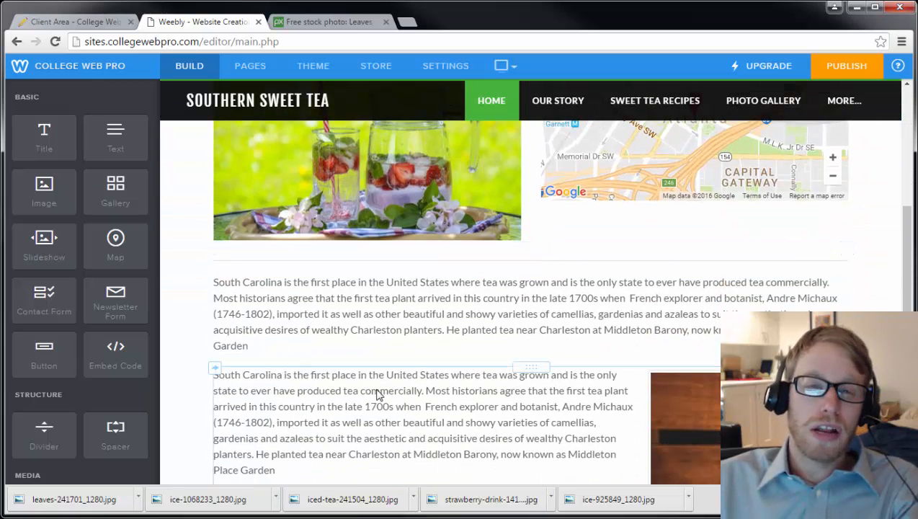
{"action": "scroll", "coordinate": [377, 385], "scroll_direction": "down", "scroll_amount": 2}
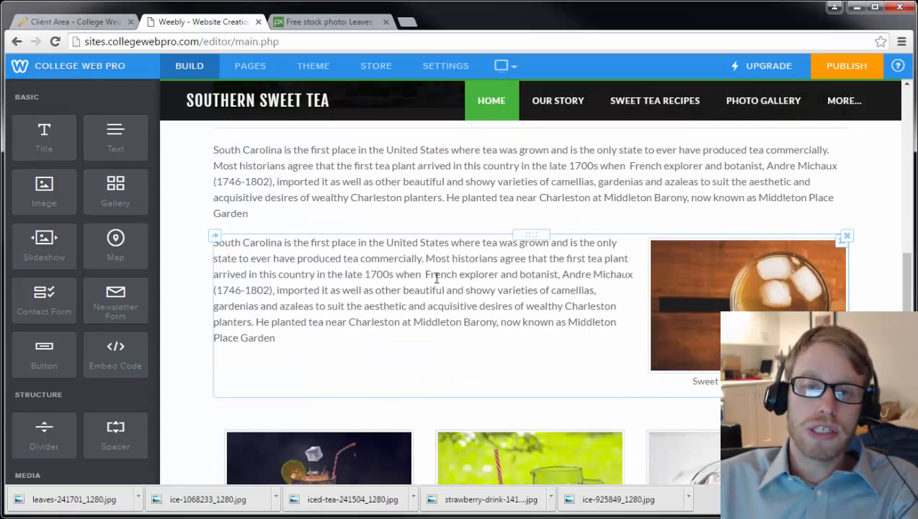
{"action": "scroll", "coordinate": [447, 267], "scroll_direction": "up", "scroll_amount": 1}
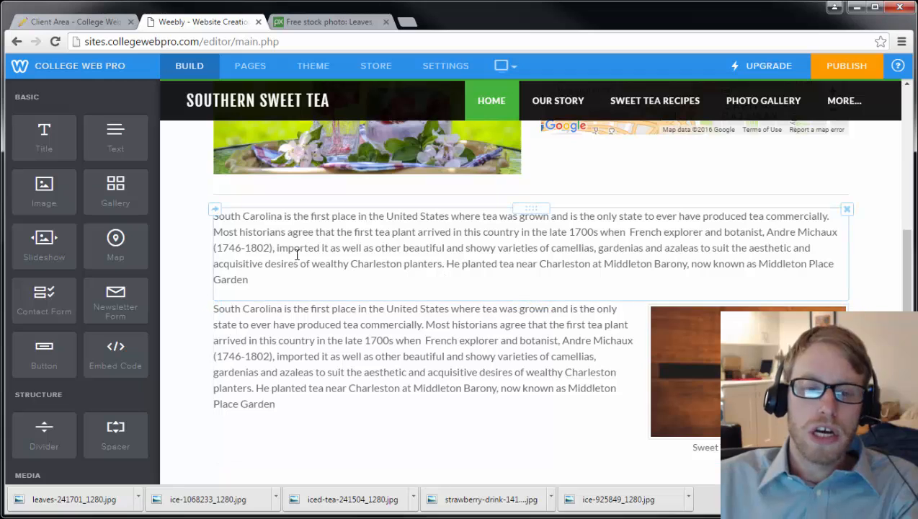
{"action": "mouse_move", "coordinate": [240, 102]}
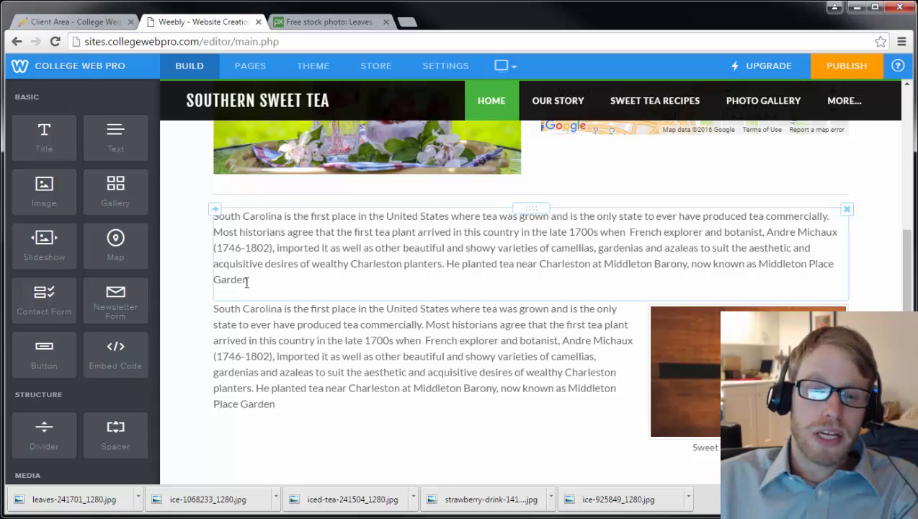
{"action": "scroll", "coordinate": [201, 276], "scroll_direction": "up", "scroll_amount": 6}
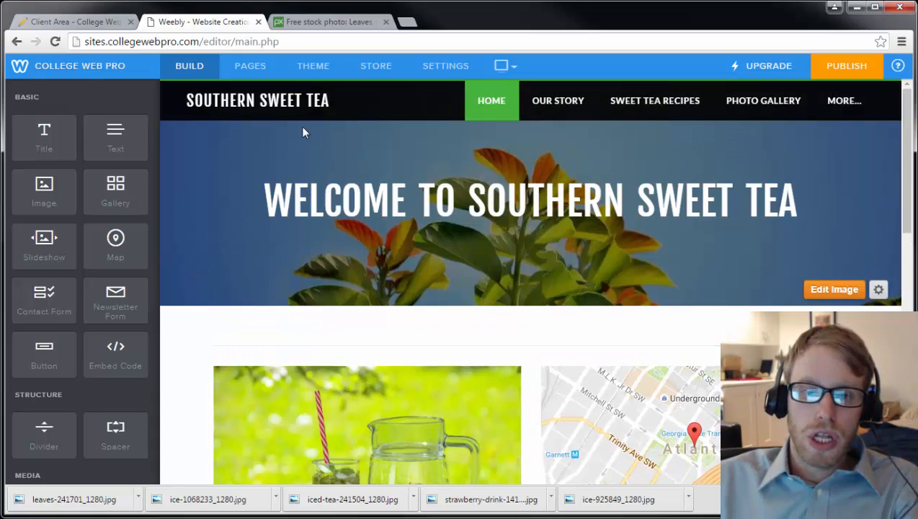
Change the site title's font to the Tangerine script typeface in the theme's font options
{"action": "left_click", "coordinate": [321, 68]}
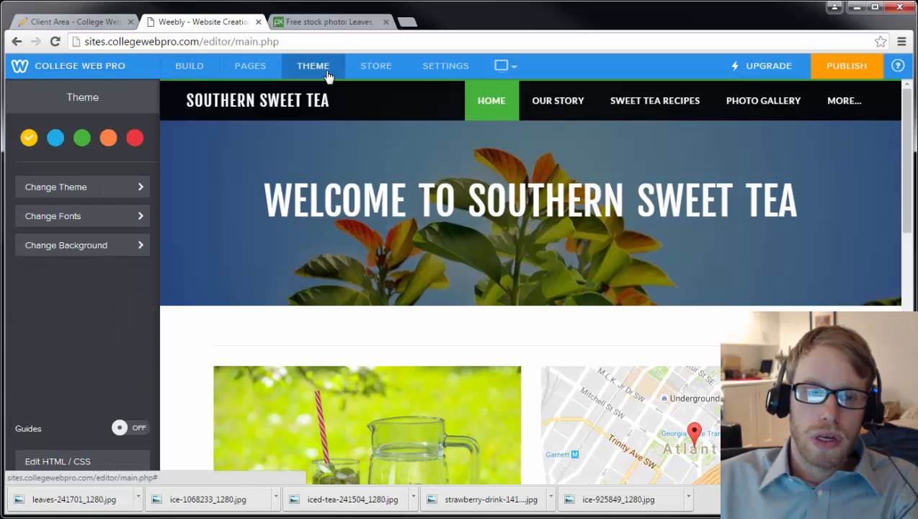
{"action": "left_click", "coordinate": [118, 223]}
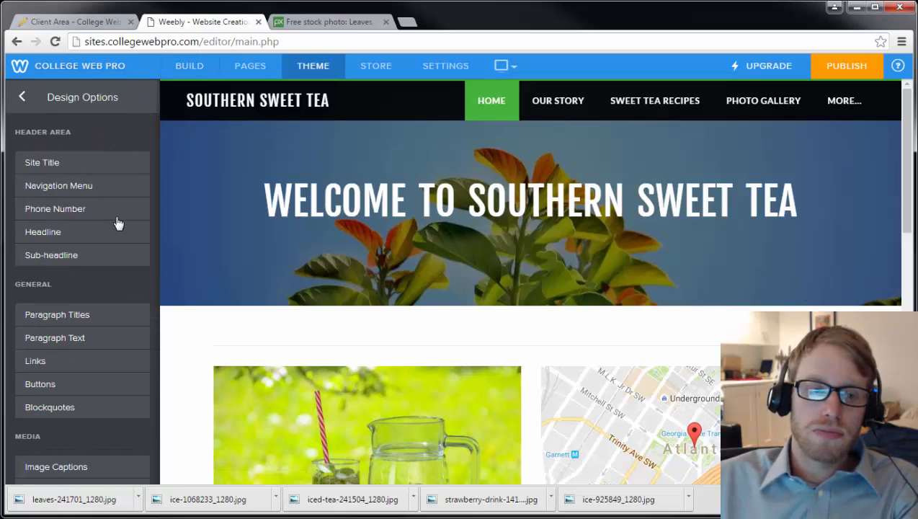
{"action": "left_click", "coordinate": [108, 161]}
{"action": "left_click", "coordinate": [124, 153]}
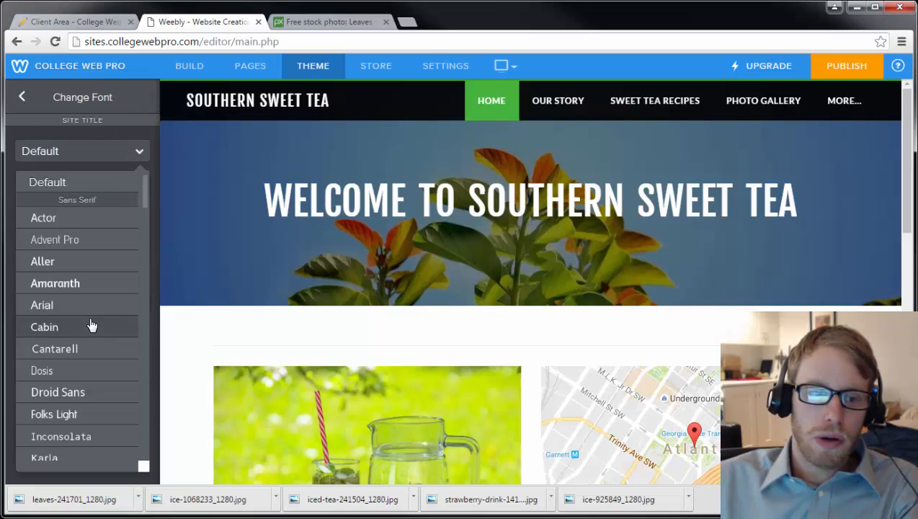
{"action": "scroll", "coordinate": [85, 326], "scroll_direction": "down", "scroll_amount": 3}
{"action": "scroll", "coordinate": [88, 382], "scroll_direction": "down", "scroll_amount": 6}
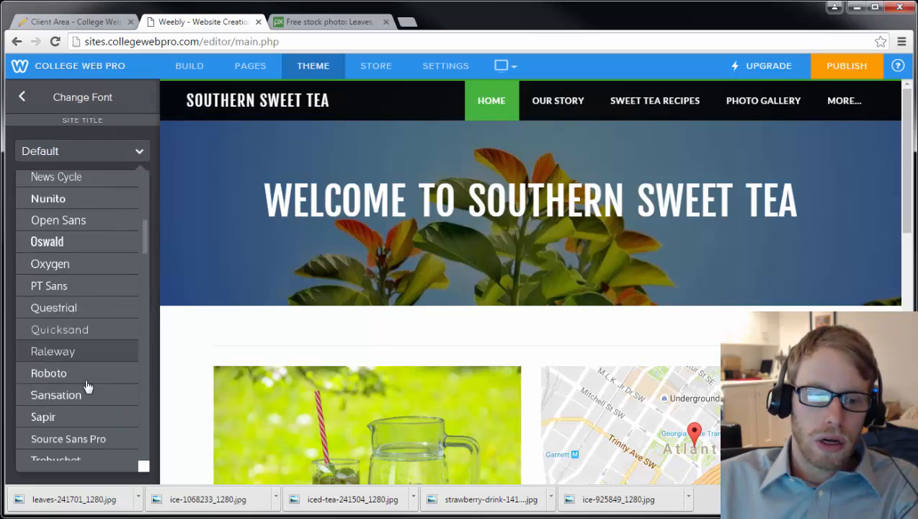
{"action": "scroll", "coordinate": [88, 382], "scroll_direction": "down", "scroll_amount": 8}
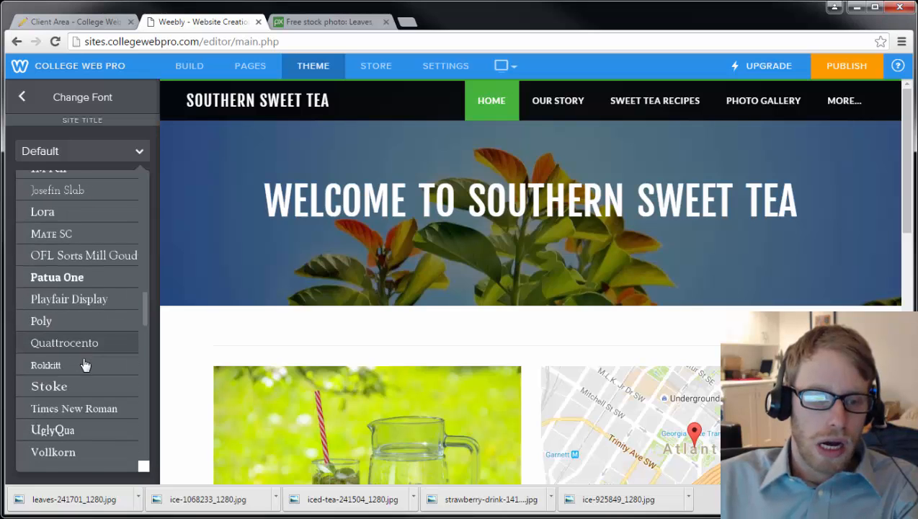
{"action": "scroll", "coordinate": [81, 355], "scroll_direction": "down", "scroll_amount": 8}
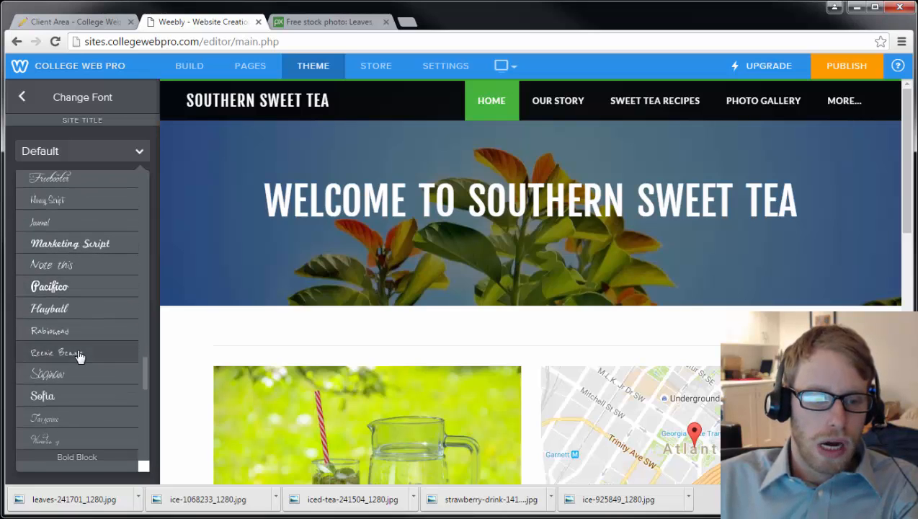
{"action": "left_click", "coordinate": [82, 353]}
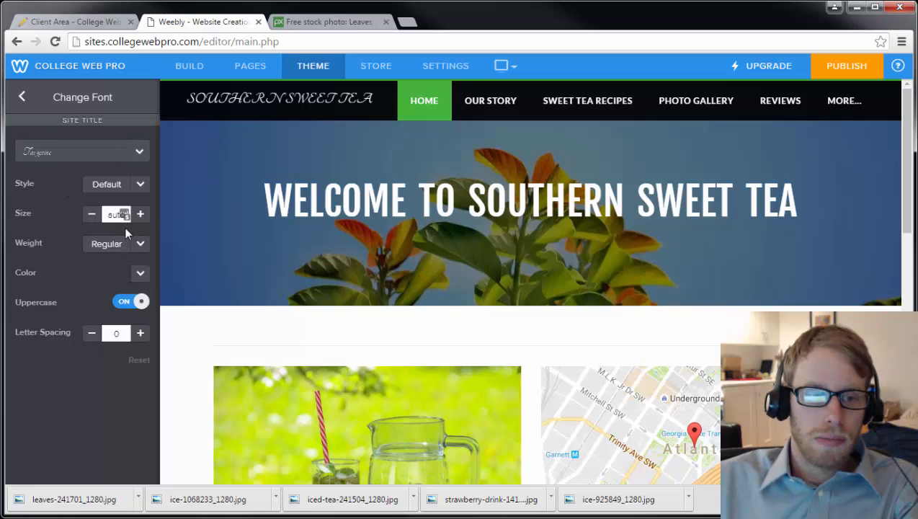
Turn off uppercase lettering for the site title
{"action": "left_click", "coordinate": [131, 302]}
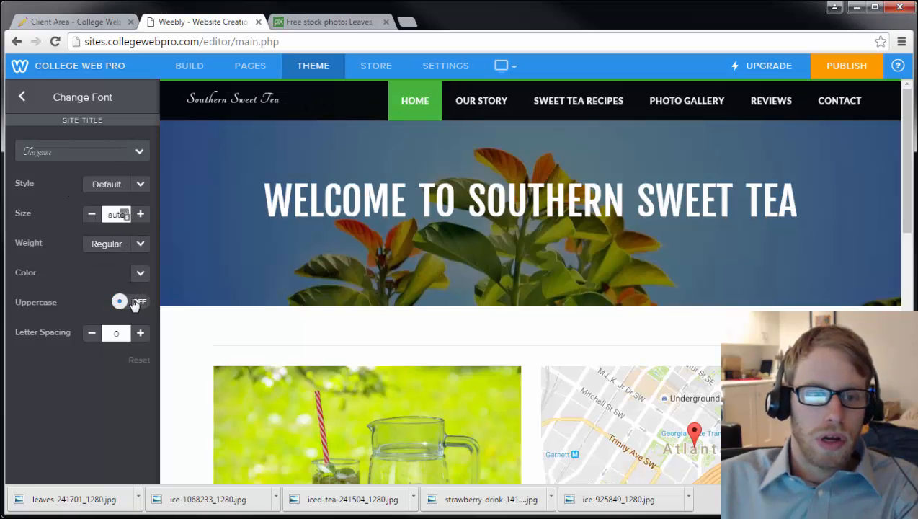
{"action": "left_click", "coordinate": [134, 304]}
{"action": "left_click", "coordinate": [135, 305]}
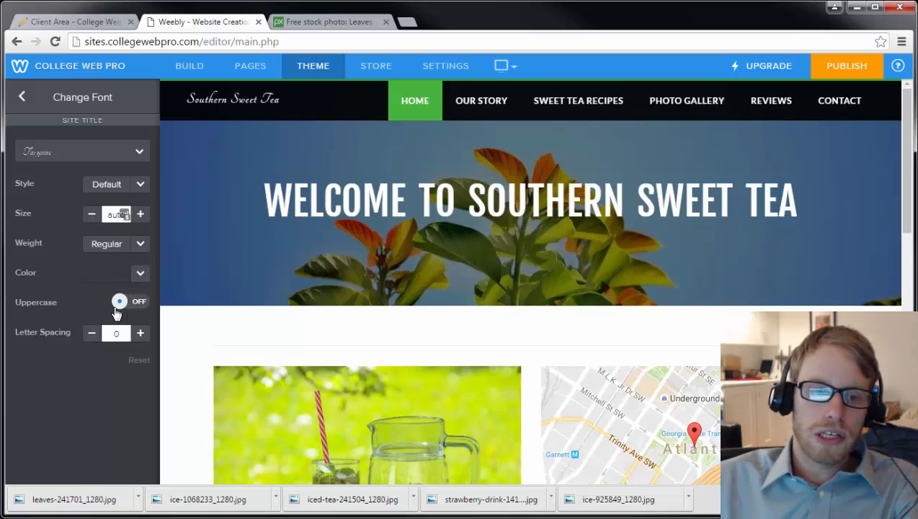
Enlarge the site title's font in small increments until it stands out beside the navigation menu
{"action": "left_click", "coordinate": [141, 215]}
{"action": "left_click", "coordinate": [141, 216]}
{"action": "left_click", "coordinate": [141, 215]}
{"action": "left_click", "coordinate": [141, 216]}
{"action": "left_click", "coordinate": [141, 216]}
{"action": "left_click", "coordinate": [141, 216]}
{"action": "left_click", "coordinate": [141, 215]}
{"action": "left_click", "coordinate": [141, 216]}
{"action": "left_click", "coordinate": [141, 216]}
{"action": "left_click", "coordinate": [142, 215]}
{"action": "left_click", "coordinate": [141, 215]}
{"action": "left_click", "coordinate": [142, 216]}
{"action": "left_click", "coordinate": [142, 216]}
{"action": "left_click", "coordinate": [141, 215]}
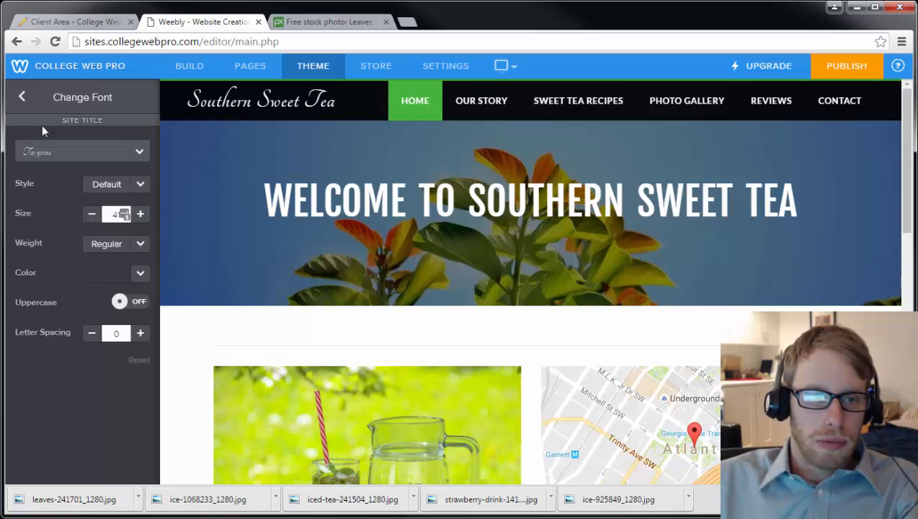
{"action": "left_click", "coordinate": [23, 101]}
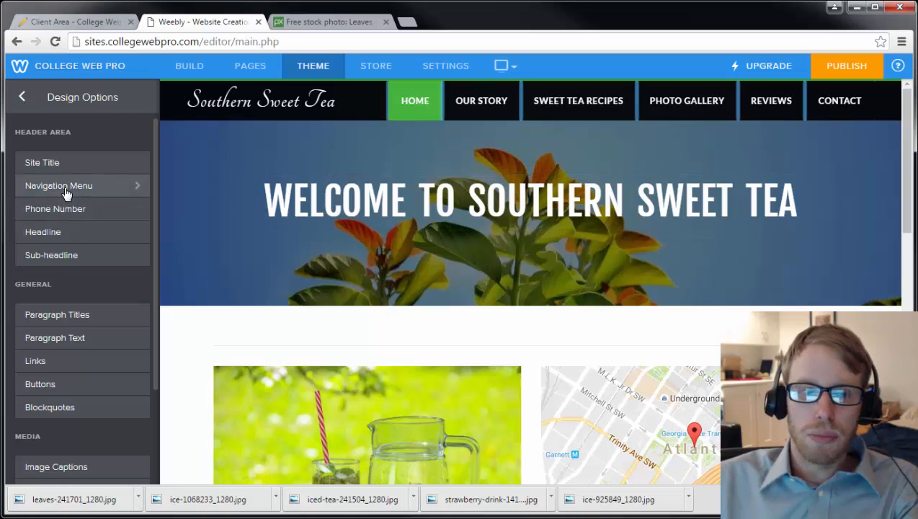
Reduce the main navigation menu's font size to 11
{"action": "left_click", "coordinate": [88, 243]}
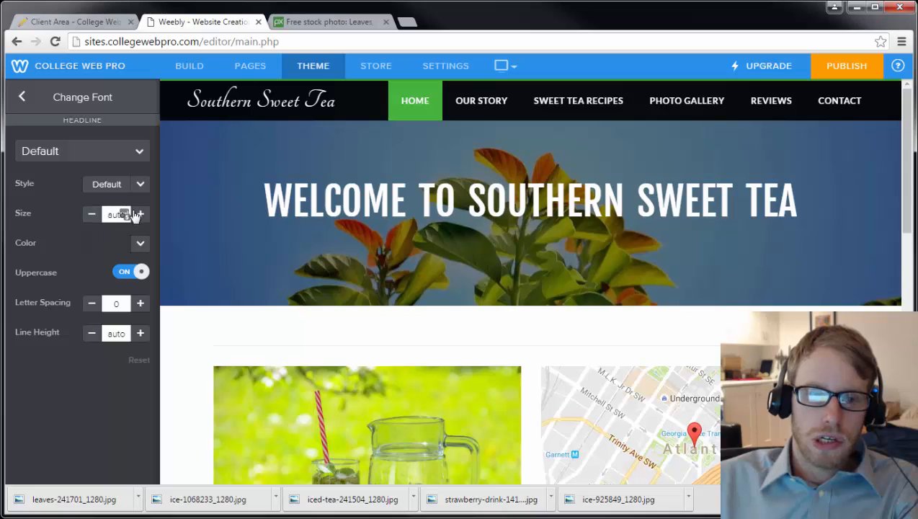
{"action": "left_click", "coordinate": [29, 98]}
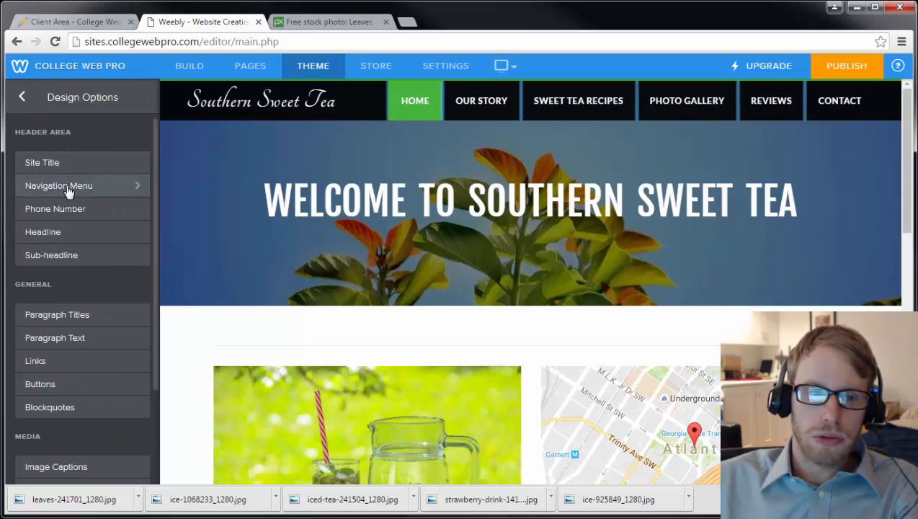
{"action": "left_click", "coordinate": [69, 186]}
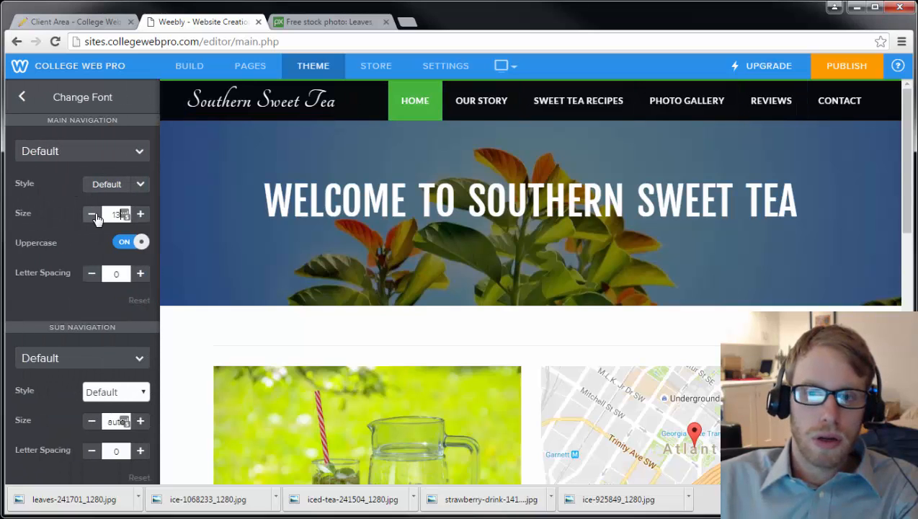
{"action": "left_click", "coordinate": [92, 214]}
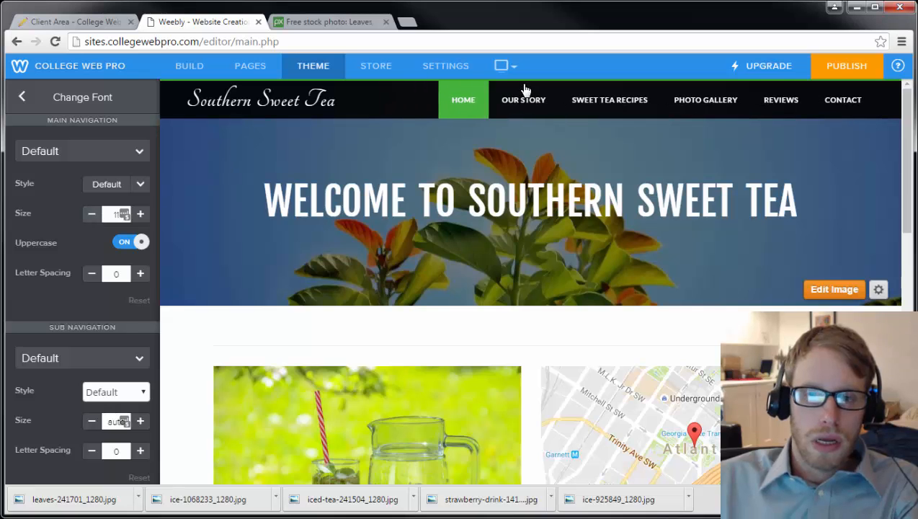
Open the Our Story page in the editor
{"action": "left_click", "coordinate": [535, 108]}
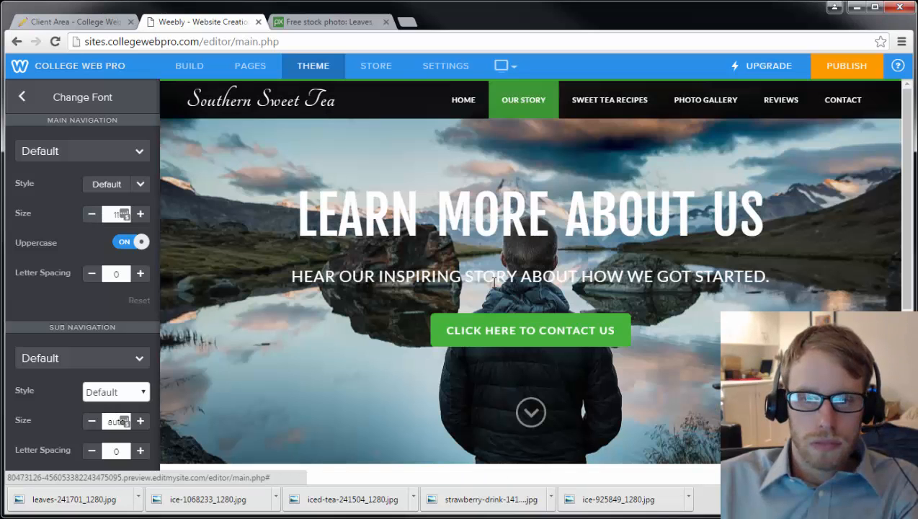
Return to the Home page and open the theme's font options for paragraph text
{"action": "left_click", "coordinate": [462, 100]}
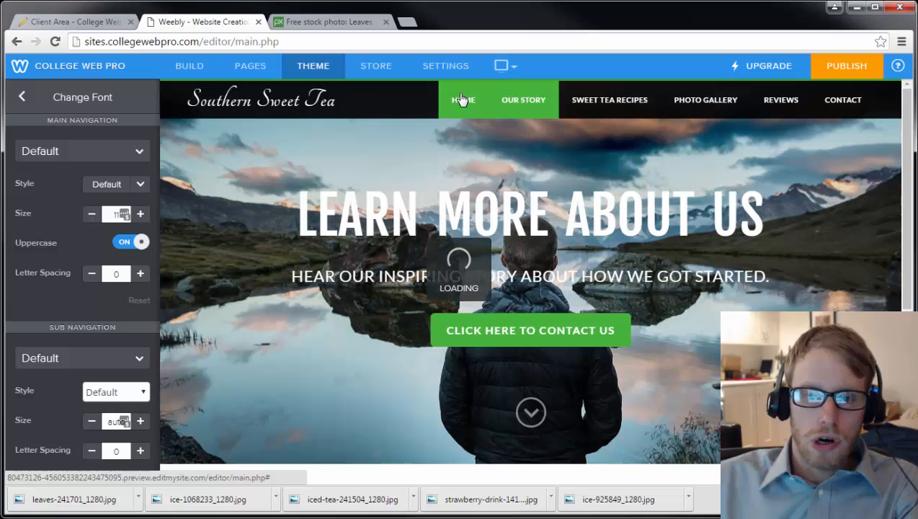
{"action": "scroll", "coordinate": [452, 308], "scroll_direction": "down", "scroll_amount": 5}
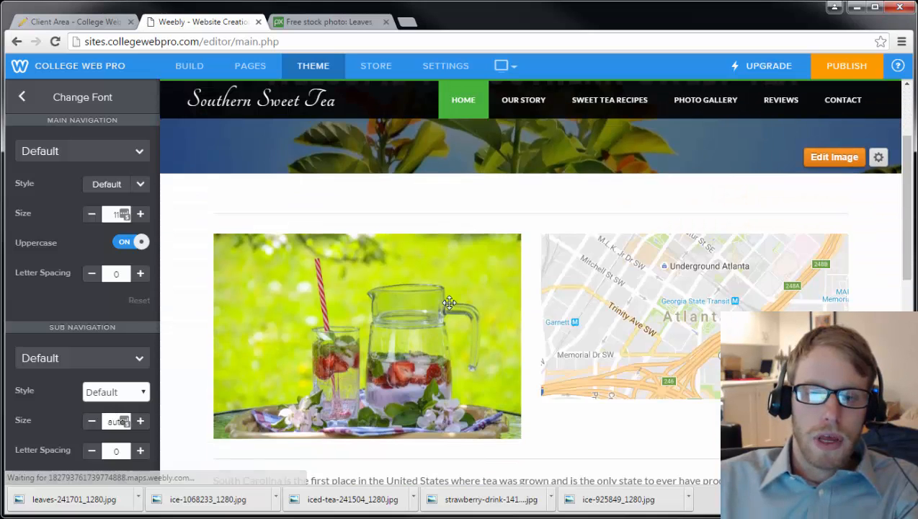
{"action": "left_click", "coordinate": [23, 100]}
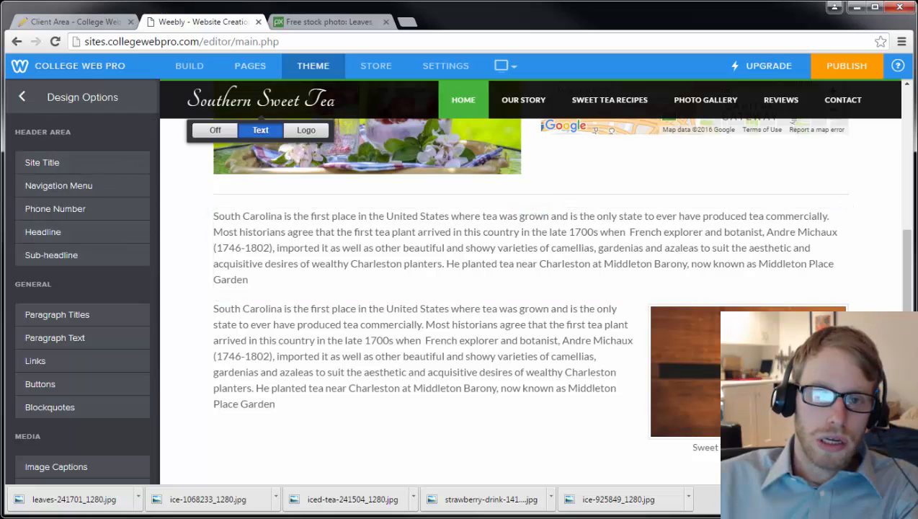
{"action": "left_click", "coordinate": [19, 102]}
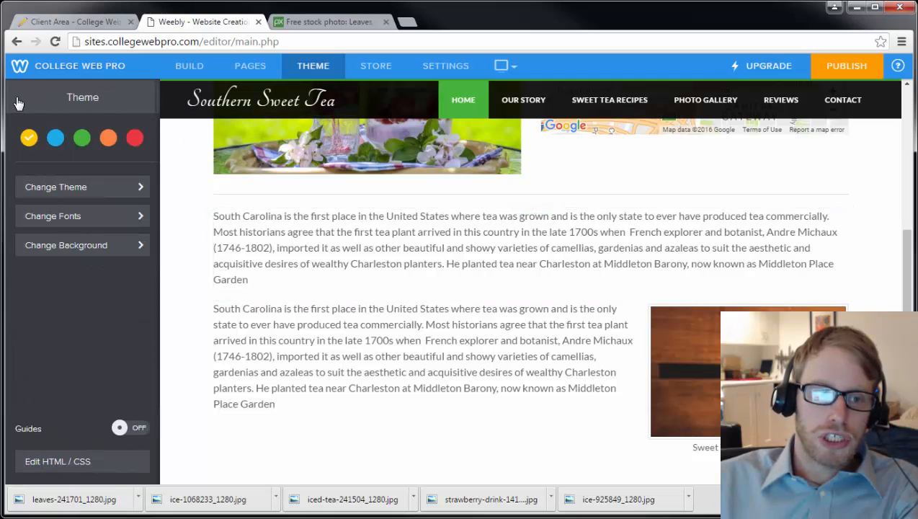
{"action": "left_click", "coordinate": [81, 216]}
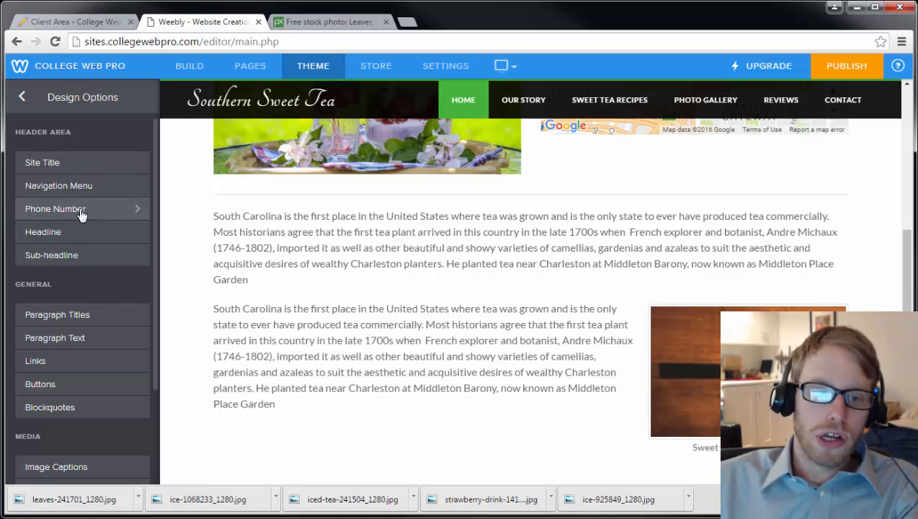
{"action": "left_click", "coordinate": [101, 341]}
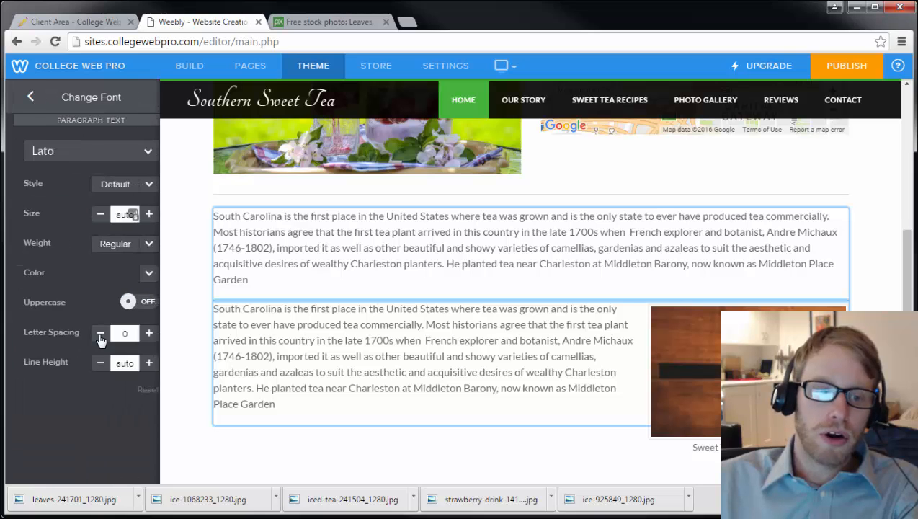
Set the paragraph text's font size to 15 and browse the available typefaces for it
{"action": "left_click", "coordinate": [140, 216]}
{"action": "left_click", "coordinate": [141, 217]}
{"action": "left_click", "coordinate": [141, 216]}
{"action": "left_click", "coordinate": [141, 216]}
{"action": "left_click", "coordinate": [91, 214]}
{"action": "left_click", "coordinate": [91, 214]}
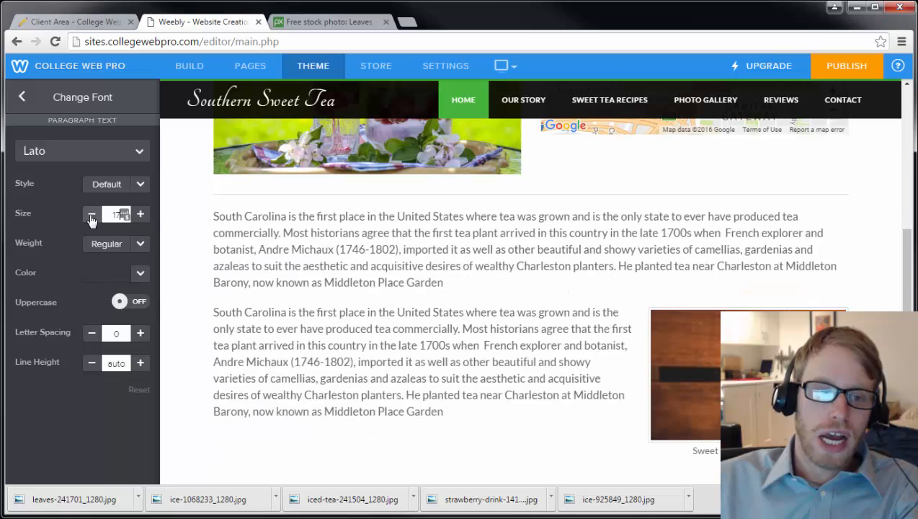
{"action": "left_click", "coordinate": [91, 214]}
{"action": "left_click", "coordinate": [91, 214]}
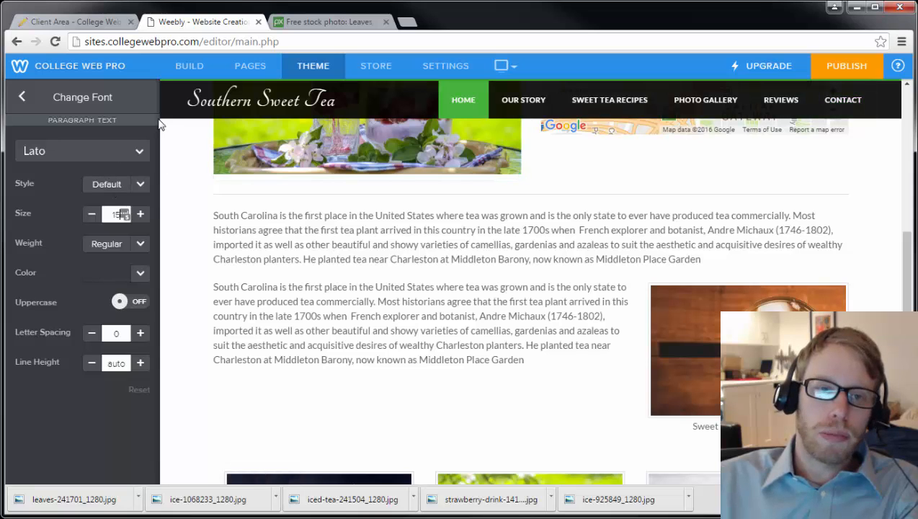
{"action": "left_click", "coordinate": [126, 154]}
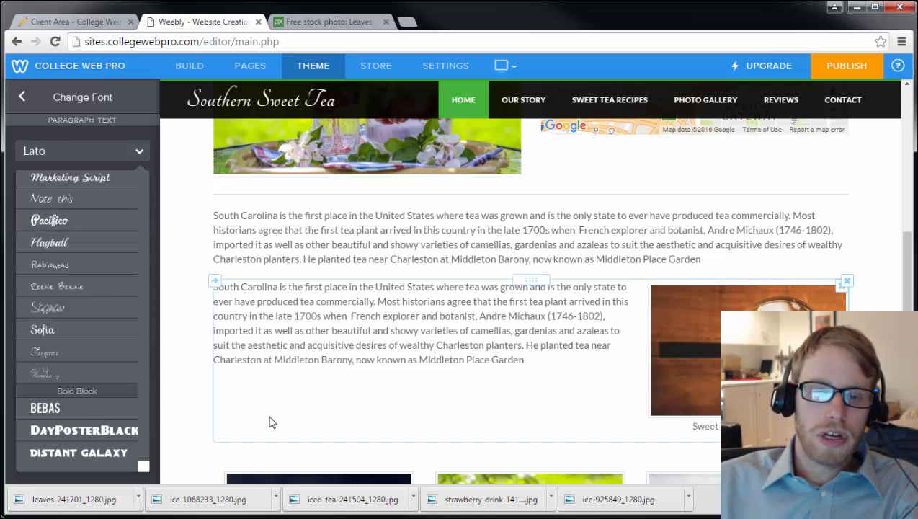
Go back to building the page and open the first South Carolina paragraph on Home for text editing
{"action": "left_click", "coordinate": [199, 67]}
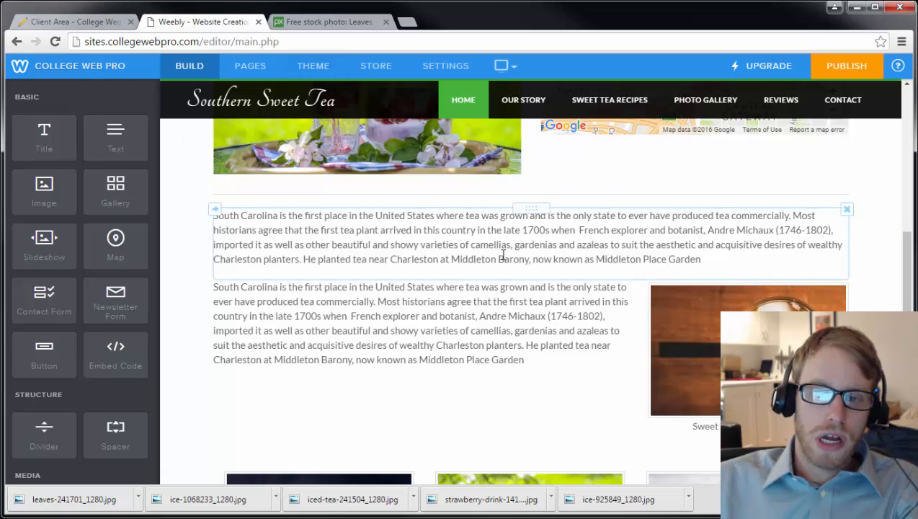
{"action": "scroll", "coordinate": [505, 252], "scroll_direction": "up", "scroll_amount": 5}
{"action": "scroll", "coordinate": [505, 288], "scroll_direction": "down", "scroll_amount": 5}
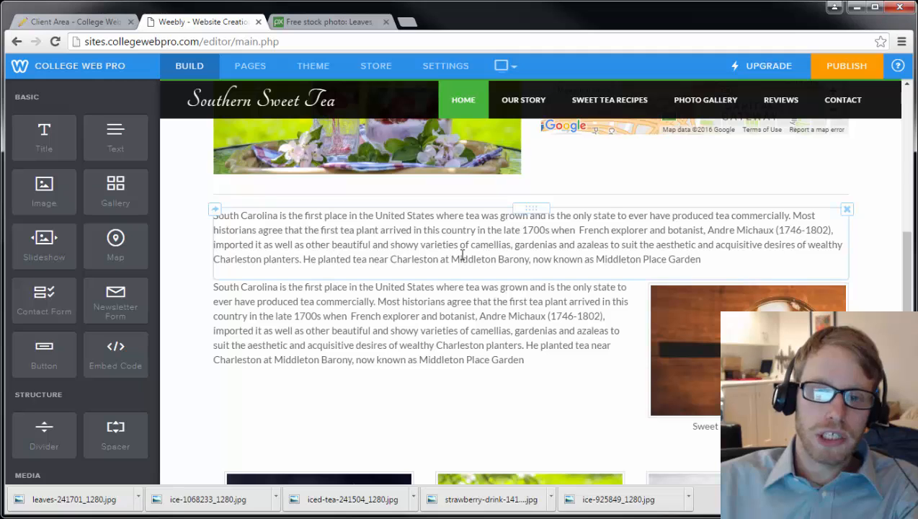
{"action": "left_click", "coordinate": [463, 254]}
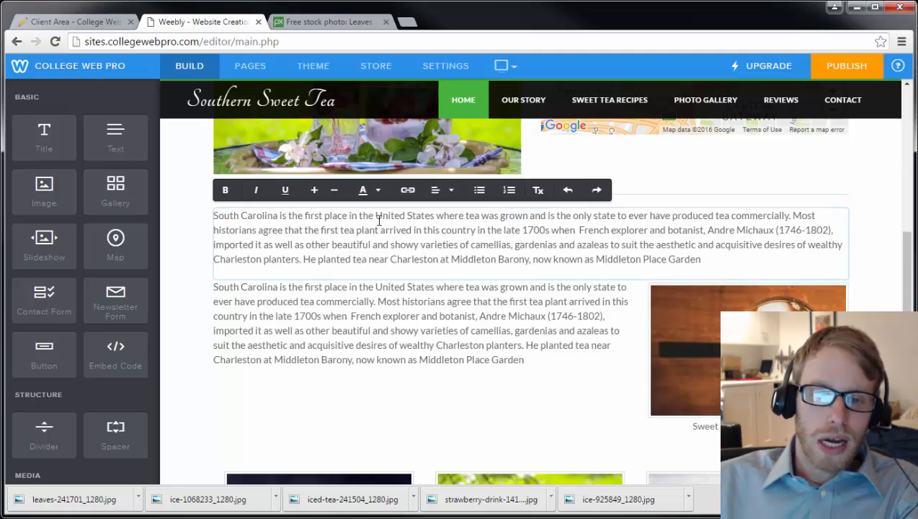
{"action": "left_click_drag", "start_coordinate": [420, 227], "coordinate": [851, 242]}
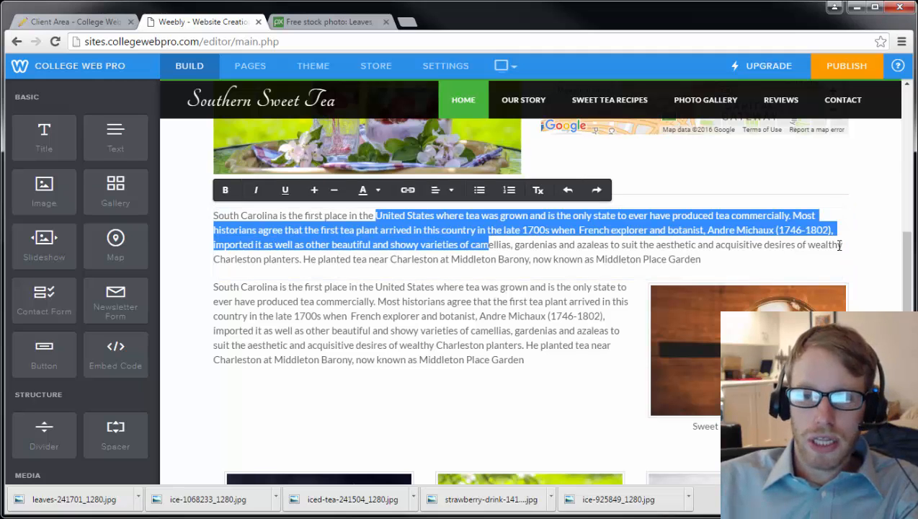
{"action": "left_click", "coordinate": [797, 255]}
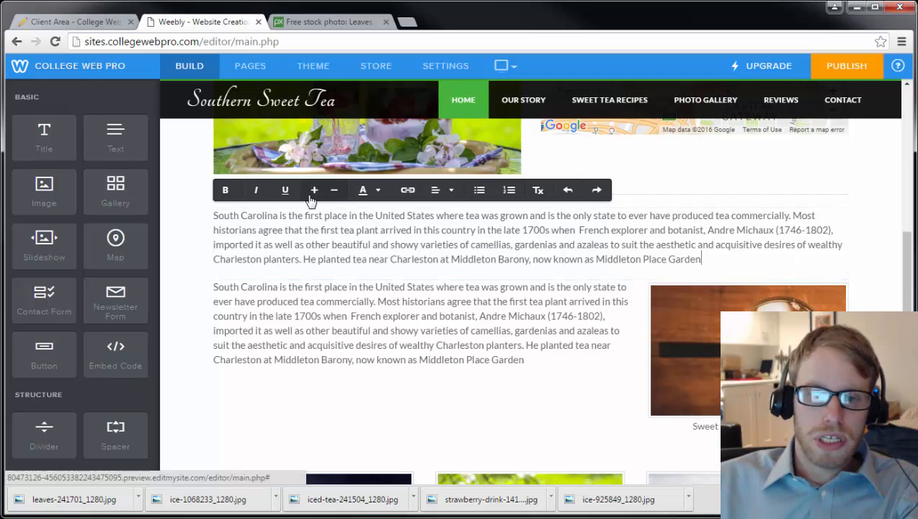
{"action": "left_click_drag", "start_coordinate": [701, 259], "coordinate": [215, 215]}
{"action": "left_click", "coordinate": [281, 216]}
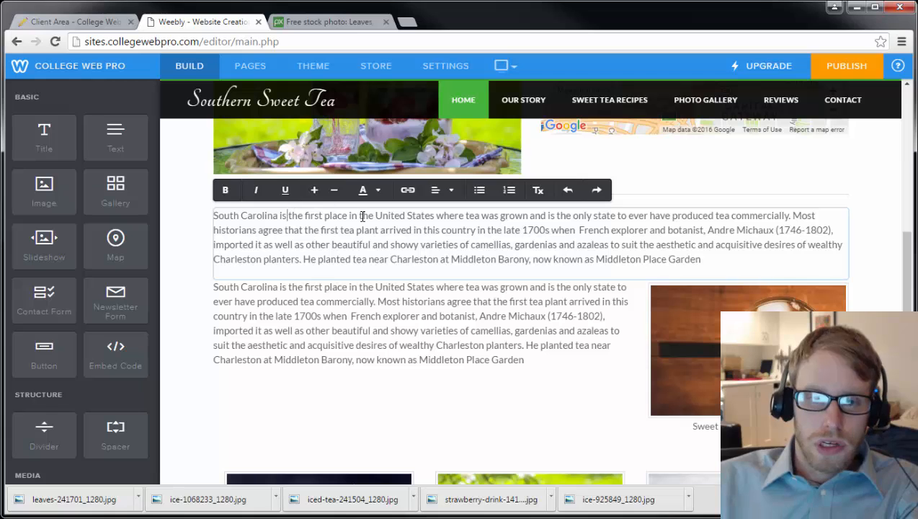
Underline and bold the words "United States" in the first South Carolina paragraph
{"action": "left_click_drag", "start_coordinate": [375, 215], "coordinate": [437, 212]}
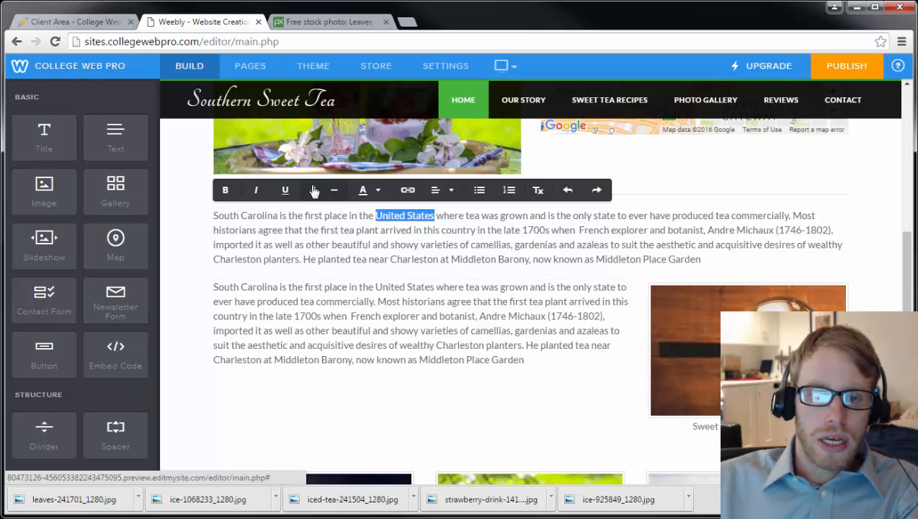
{"action": "left_click", "coordinate": [286, 191]}
{"action": "left_click", "coordinate": [344, 228]}
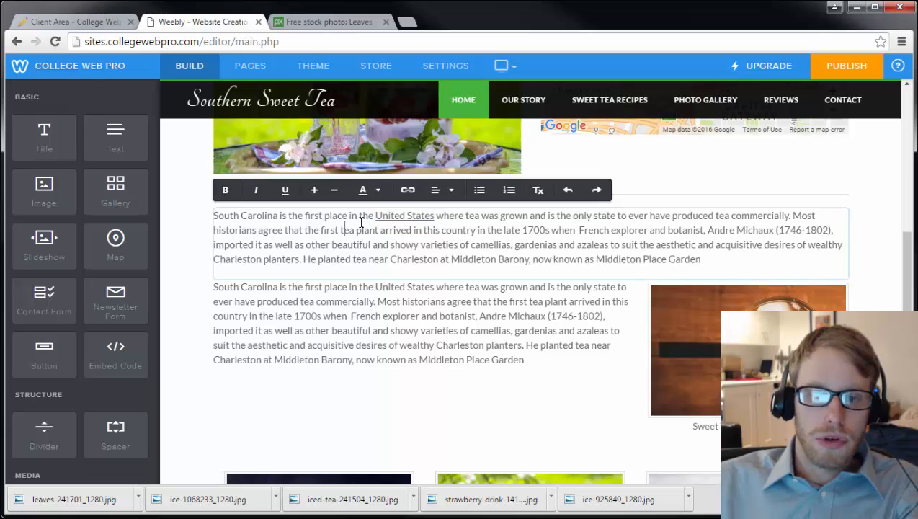
{"action": "left_click_drag", "start_coordinate": [375, 214], "coordinate": [432, 216]}
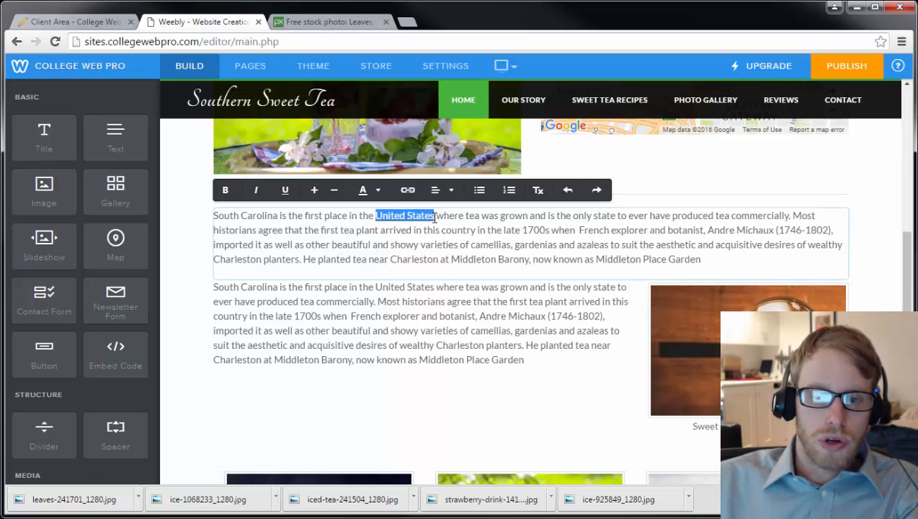
{"action": "left_click", "coordinate": [227, 192]}
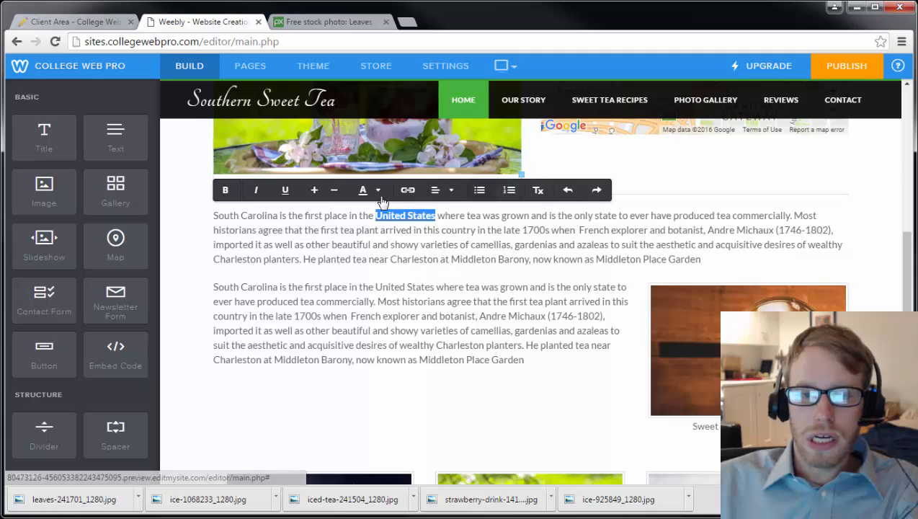
{"action": "left_click", "coordinate": [524, 221]}
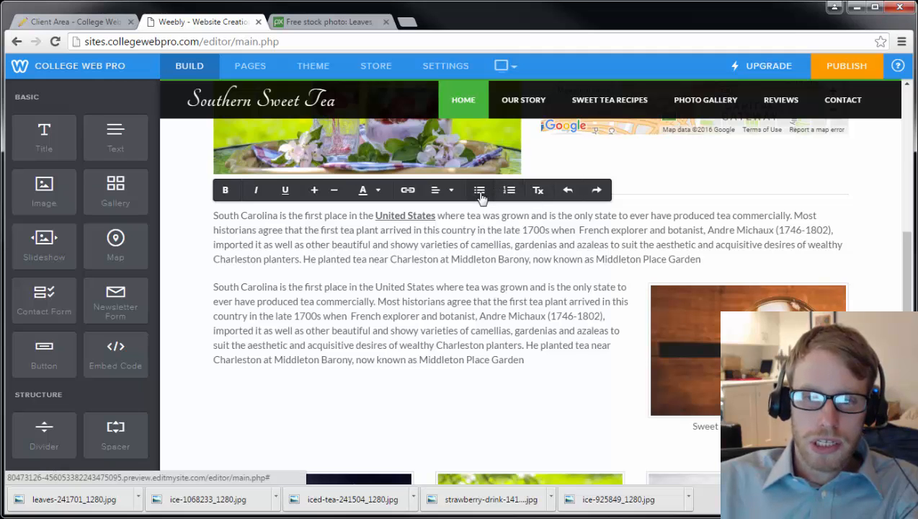
Center-align the first South Carolina paragraph
{"action": "left_click", "coordinate": [444, 191]}
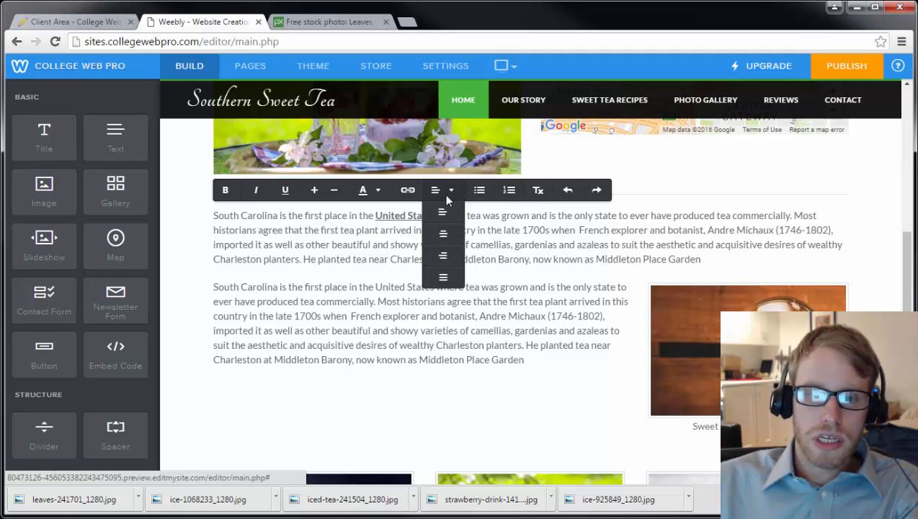
{"action": "left_click", "coordinate": [441, 234]}
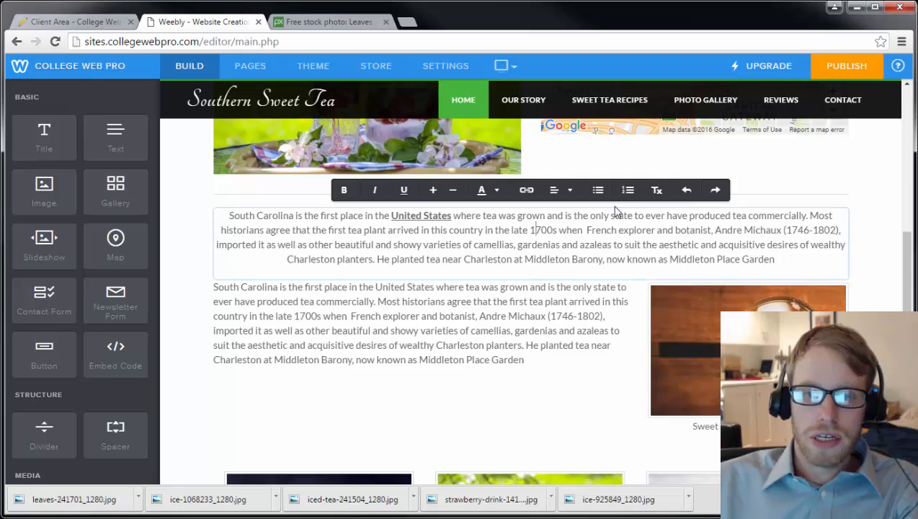
{"action": "left_click", "coordinate": [182, 279]}
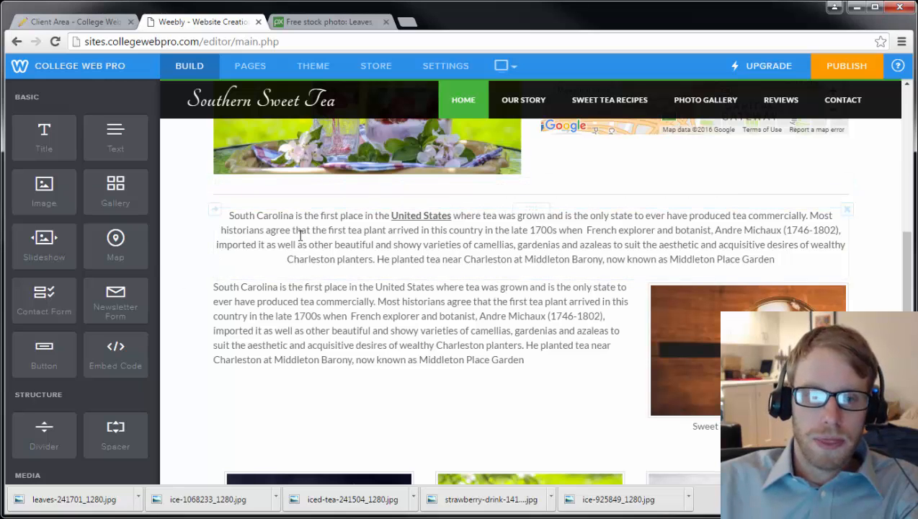
Add a text element between the two South Carolina paragraphs reading "Contact Southern Sweet Tea Today"
{"action": "left_click_drag", "start_coordinate": [118, 136], "coordinate": [372, 297]}
{"action": "left_click", "coordinate": [315, 289]}
{"action": "type", "text": "C"}
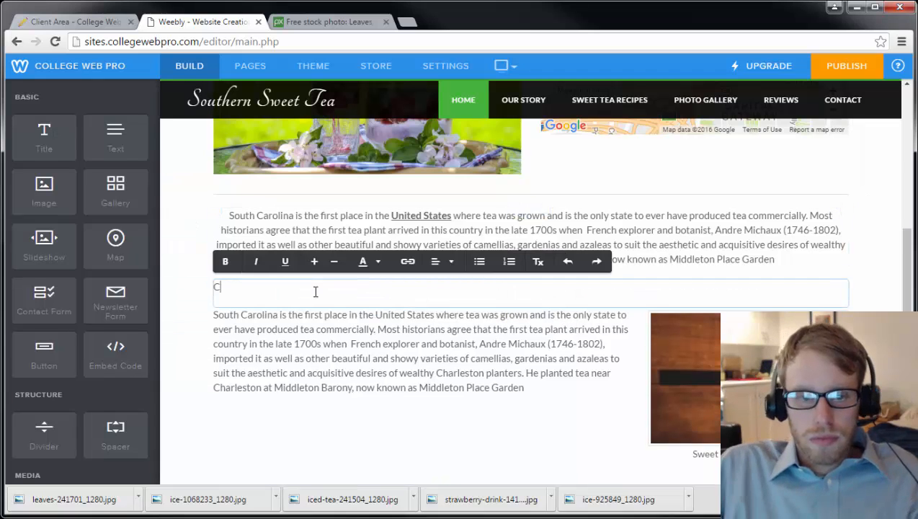
{"action": "type", "text": "ontact Soutern S"}
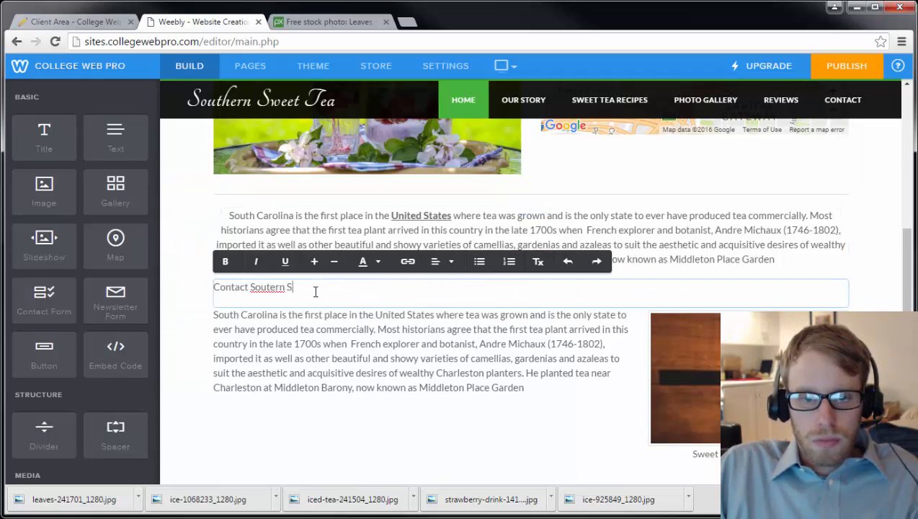
{"action": "key", "text": "BackSpace"}
{"action": "key", "text": "BackSpace"}
{"action": "key", "text": "BackSpace"}
{"action": "key", "text": "BackSpace"}
{"action": "key", "text": "BackSpace"}
{"action": "type", "text": "hern "}
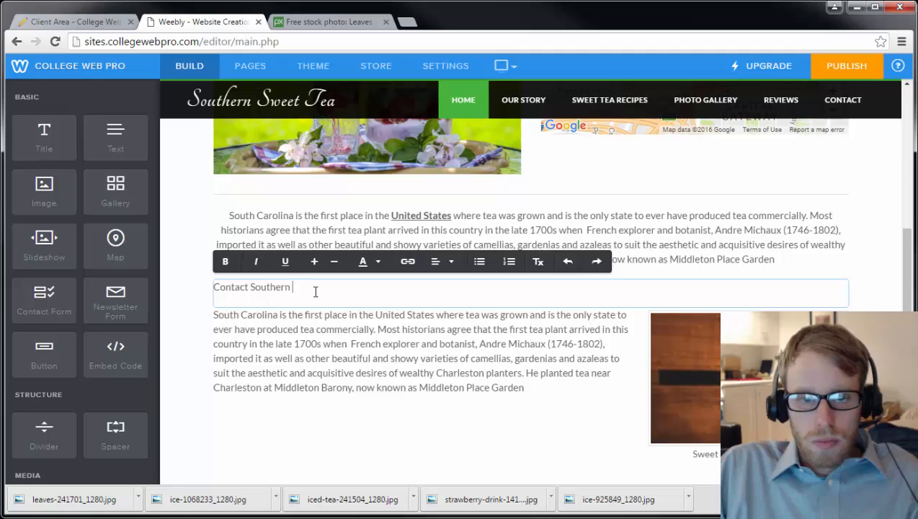
{"action": "type", "text": "Sweet Tea Today"}
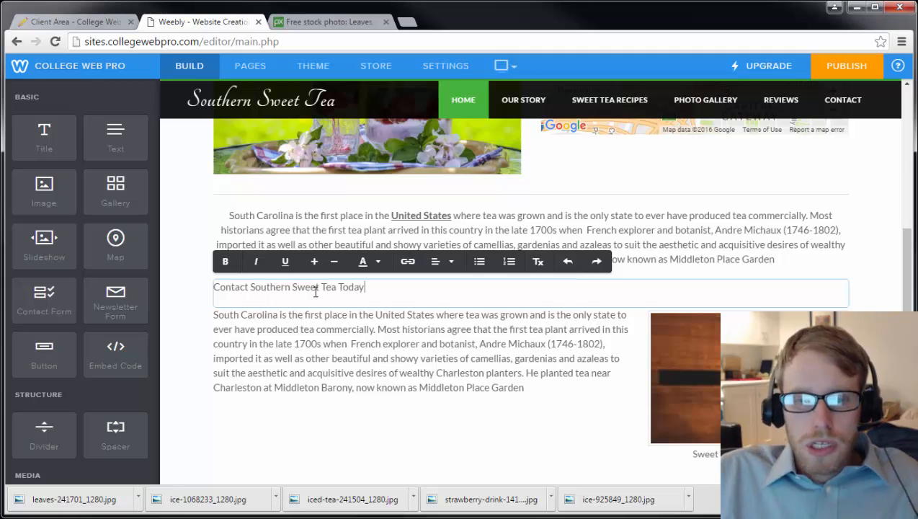
Center the "Contact Southern Sweet Tea Today" line, make it bold and enlarge its font
{"action": "key", "text": "ctrl+a"}
{"action": "left_click", "coordinate": [435, 260]}
{"action": "left_click", "coordinate": [440, 317]}
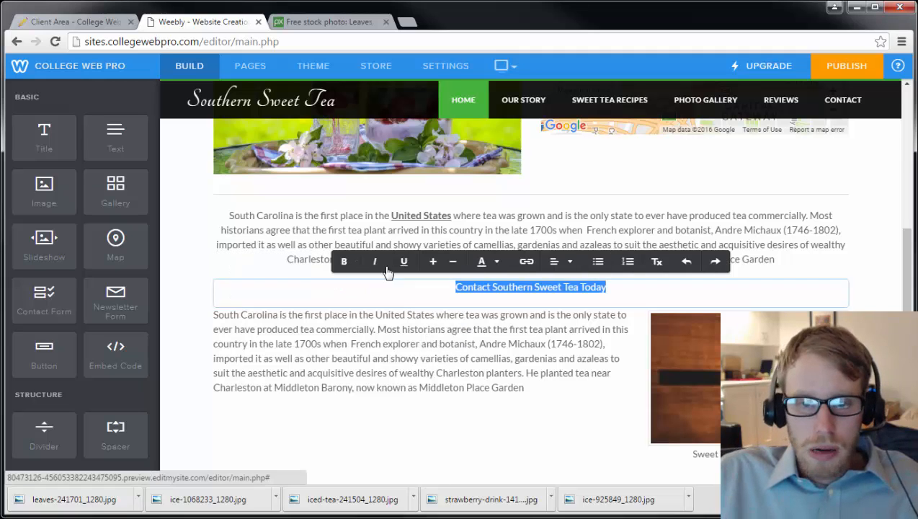
{"action": "left_click", "coordinate": [434, 263]}
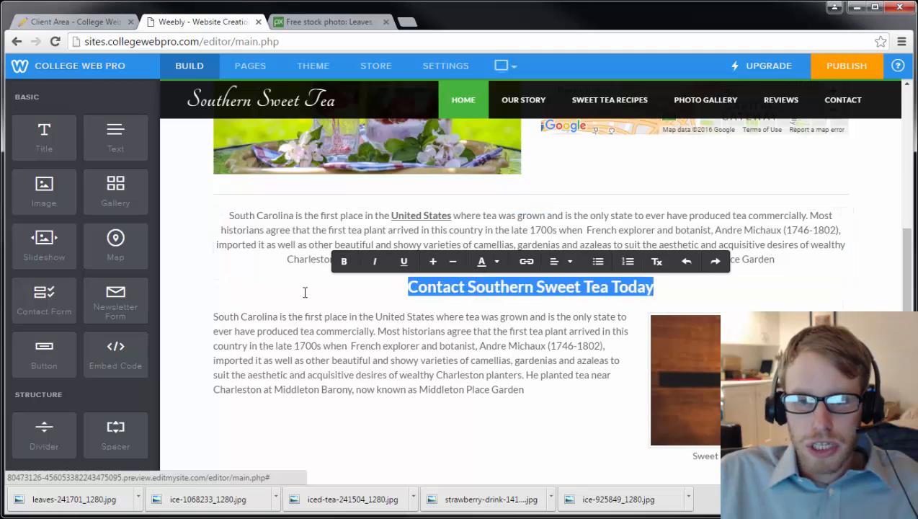
{"action": "left_click", "coordinate": [193, 359]}
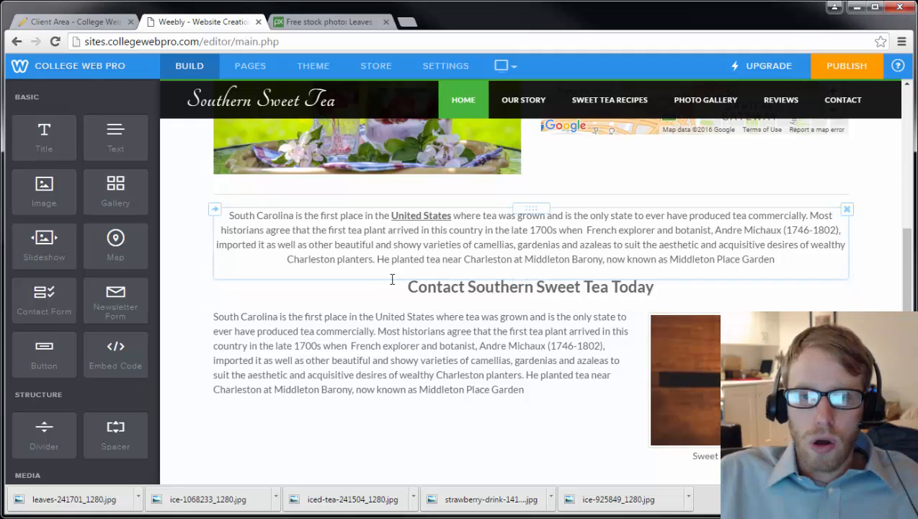
Color the first paragraph's ending red, from "acquisitive desires of wealthy" through "Middleton Place Garden"
{"action": "left_click", "coordinate": [401, 236]}
{"action": "left_click_drag", "start_coordinate": [775, 258], "coordinate": [717, 245]}
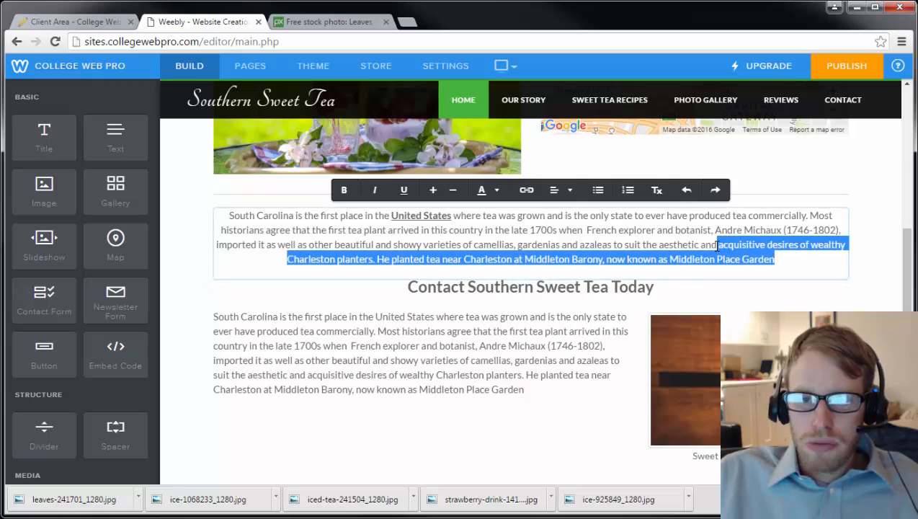
{"action": "left_click", "coordinate": [486, 191]}
{"action": "left_click", "coordinate": [651, 246]}
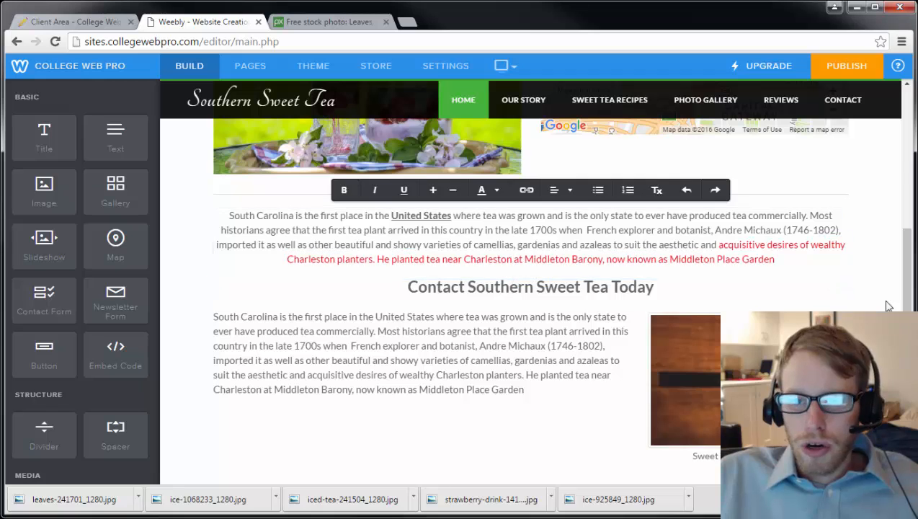
Enlarge the font of the second paragraph's last sentence, beginning "He planted tea near Charleston"
{"action": "left_click", "coordinate": [527, 378]}
{"action": "left_click_drag", "start_coordinate": [529, 387], "coordinate": [527, 380]}
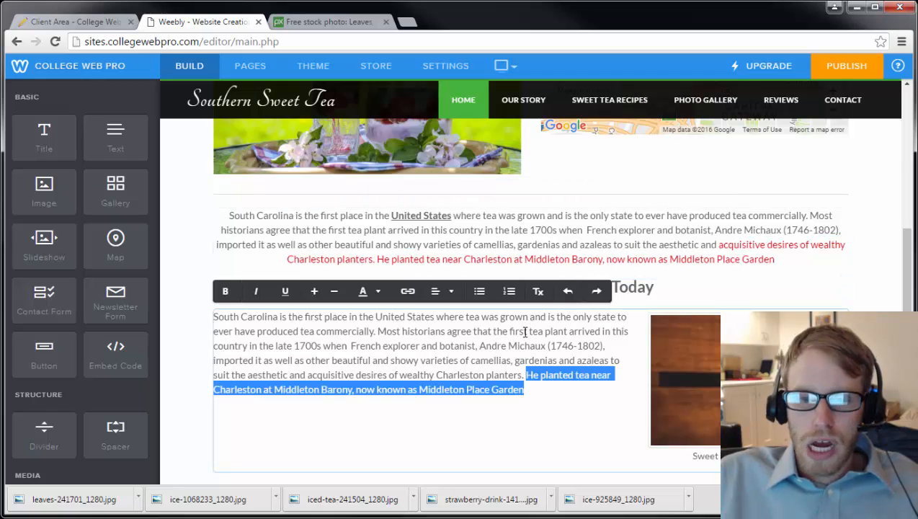
{"action": "left_click", "coordinate": [314, 292]}
{"action": "left_click", "coordinate": [180, 405]}
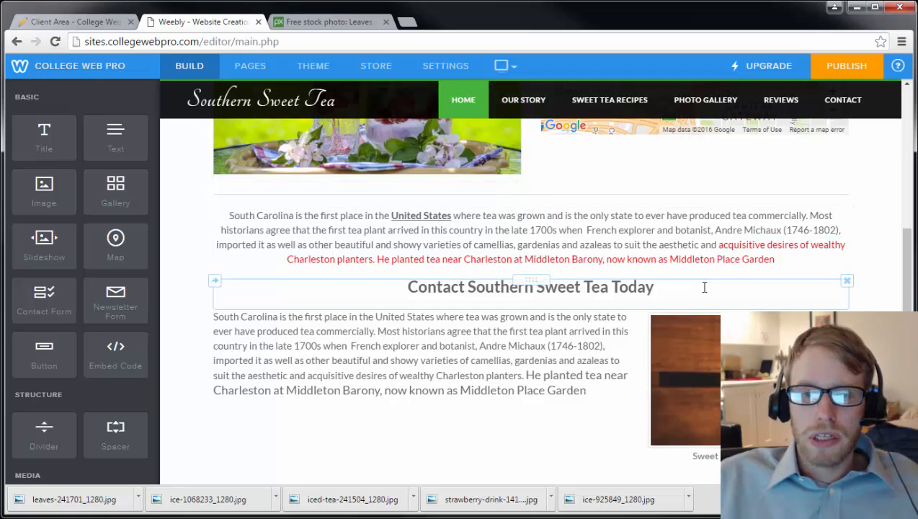
{"action": "left_click", "coordinate": [601, 245]}
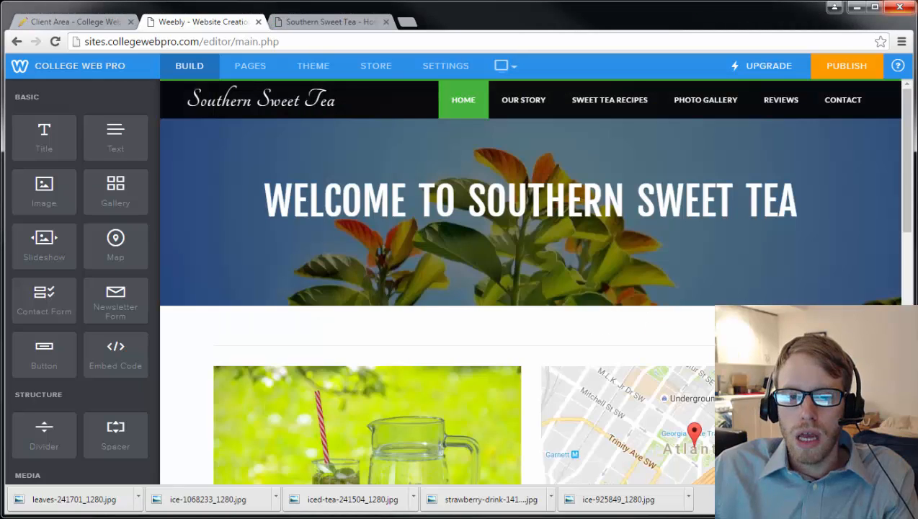
Delete the centered South Carolina paragraph with the red ending above the "Contact Southern Sweet Tea Today" line
{"action": "mouse_move", "coordinate": [602, 291]}
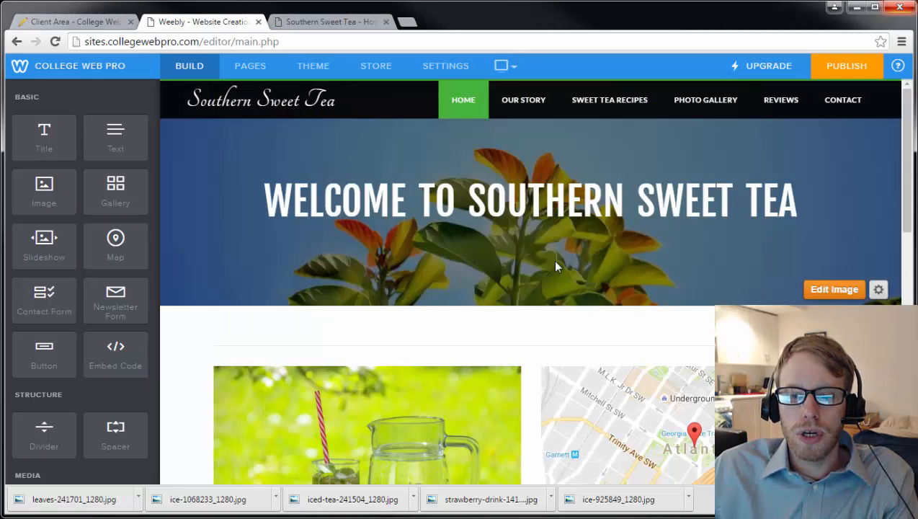
{"action": "scroll", "coordinate": [555, 267], "scroll_direction": "down", "scroll_amount": 10}
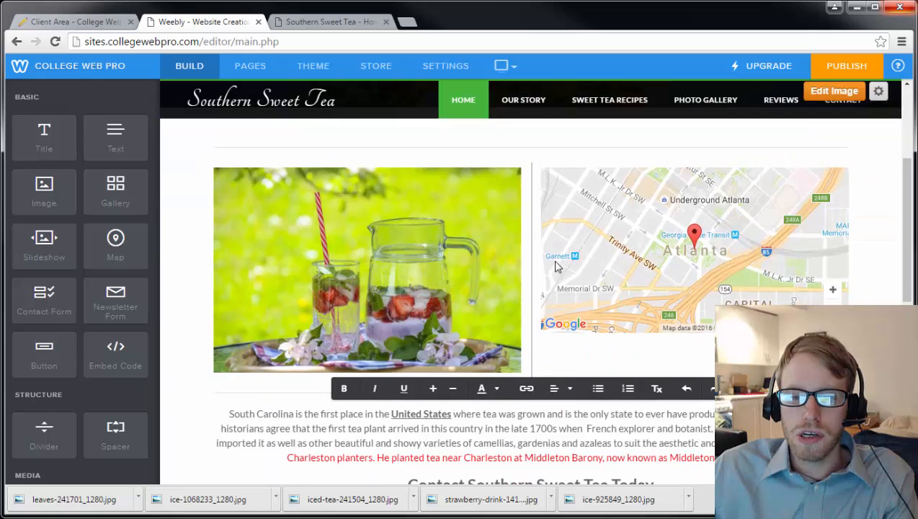
{"action": "scroll", "coordinate": [536, 287], "scroll_direction": "up", "scroll_amount": 1}
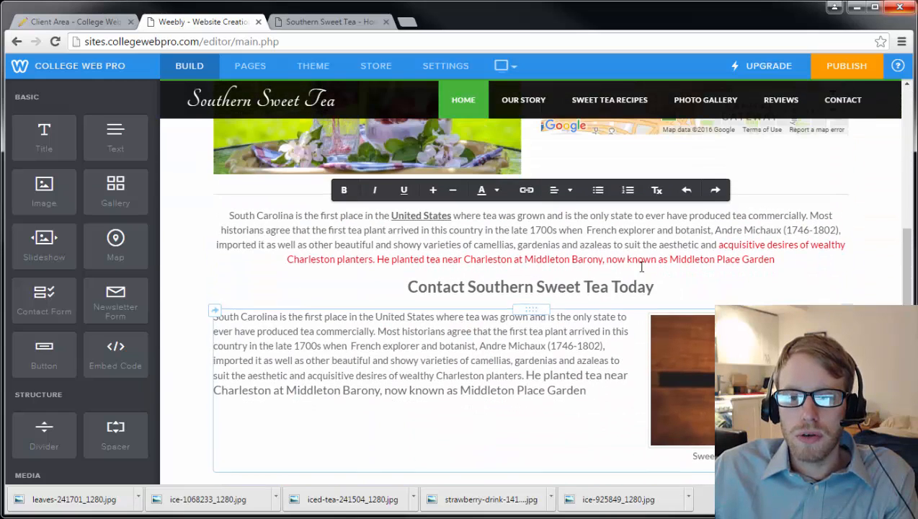
{"action": "left_click", "coordinate": [847, 210]}
{"action": "left_click", "coordinate": [825, 175]}
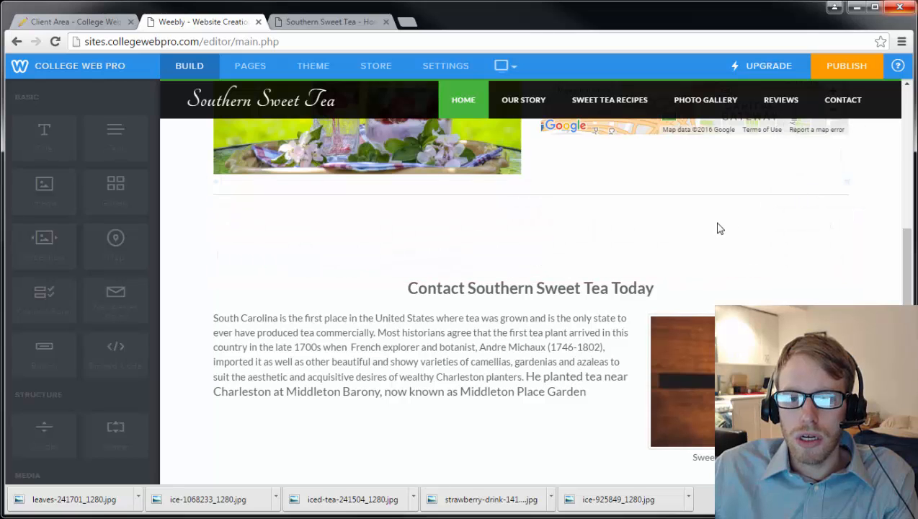
Delete the Atlanta map and the large strawberry drink pitcher image beside it from the Home page
{"action": "scroll", "coordinate": [764, 237], "scroll_direction": "up", "scroll_amount": 2}
{"action": "scroll", "coordinate": [752, 244], "scroll_direction": "up", "scroll_amount": 2}
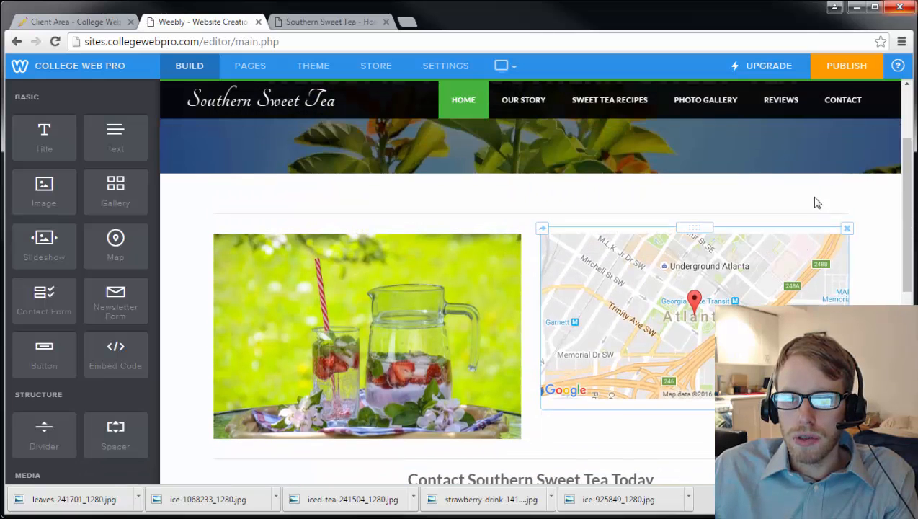
{"action": "left_click", "coordinate": [847, 229]}
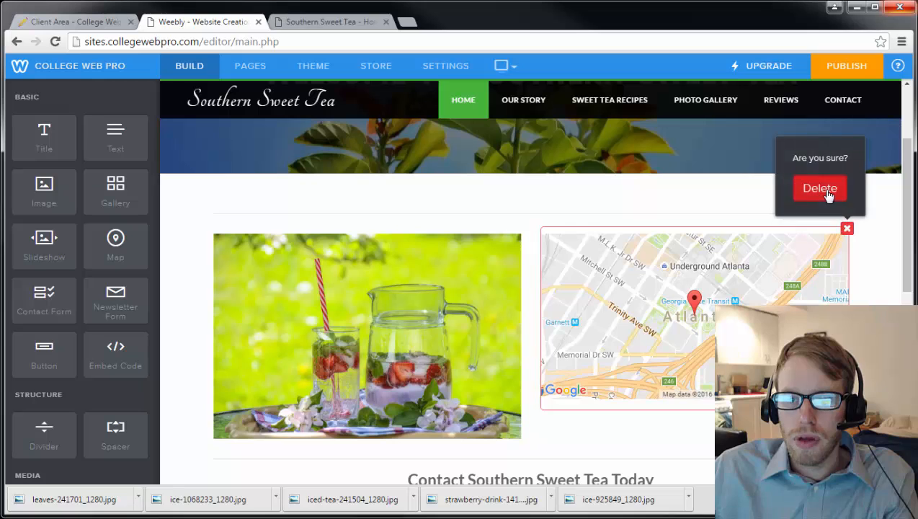
{"action": "left_click", "coordinate": [818, 189]}
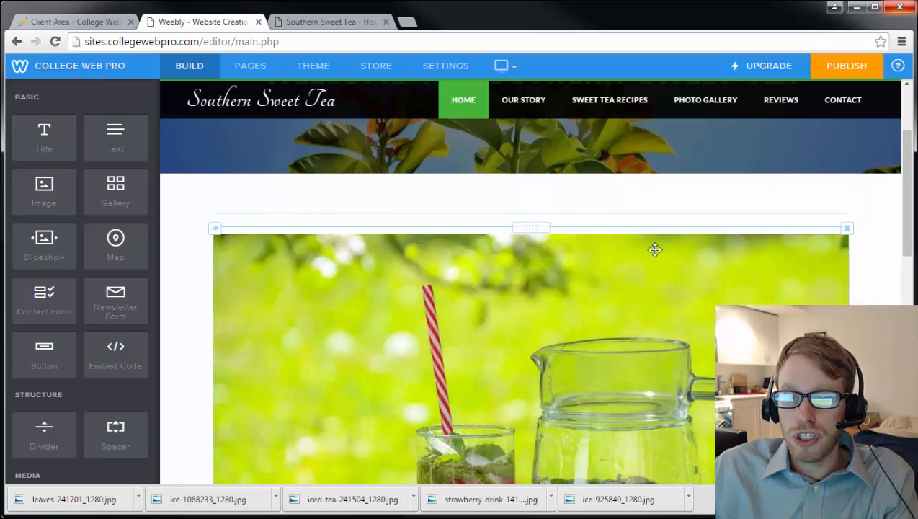
{"action": "left_click", "coordinate": [847, 230]}
{"action": "left_click", "coordinate": [820, 189]}
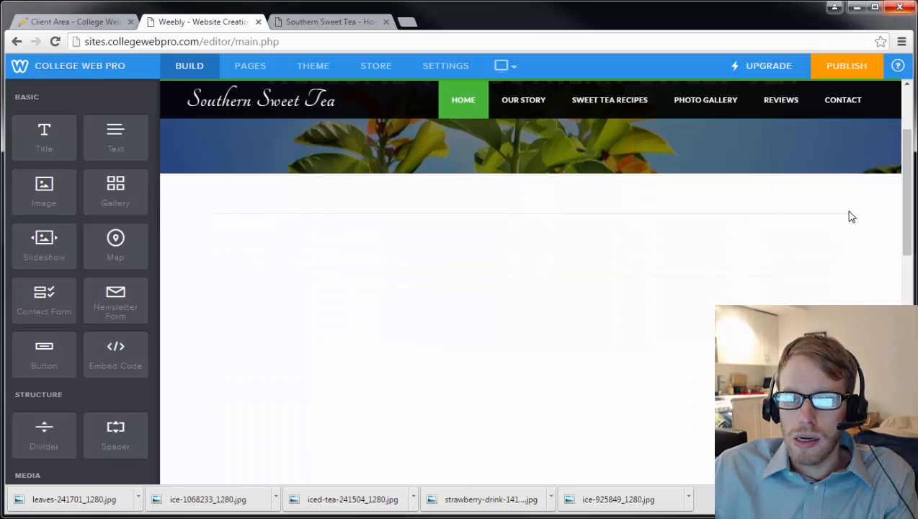
Delete one of the two dividers above the "Contact Southern Sweet Tea Today" line and check the rest of the page
{"action": "left_click", "coordinate": [845, 201]}
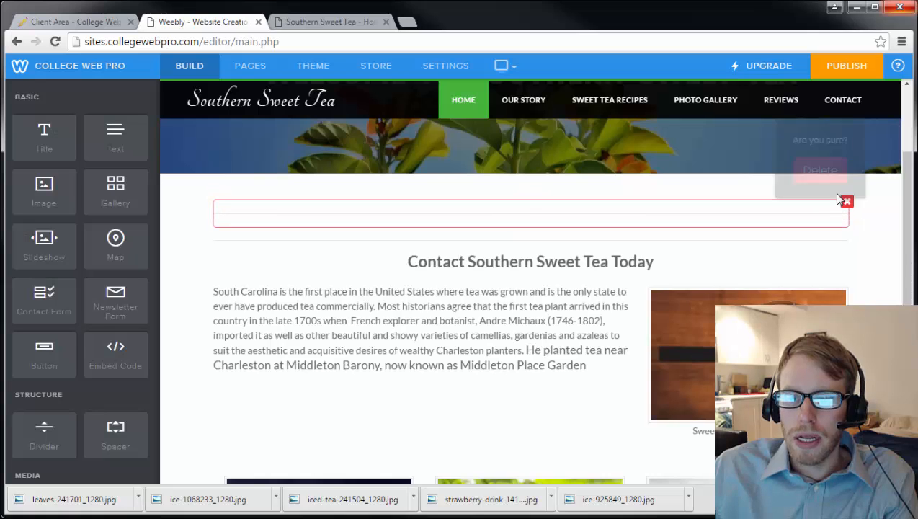
{"action": "left_click", "coordinate": [821, 170]}
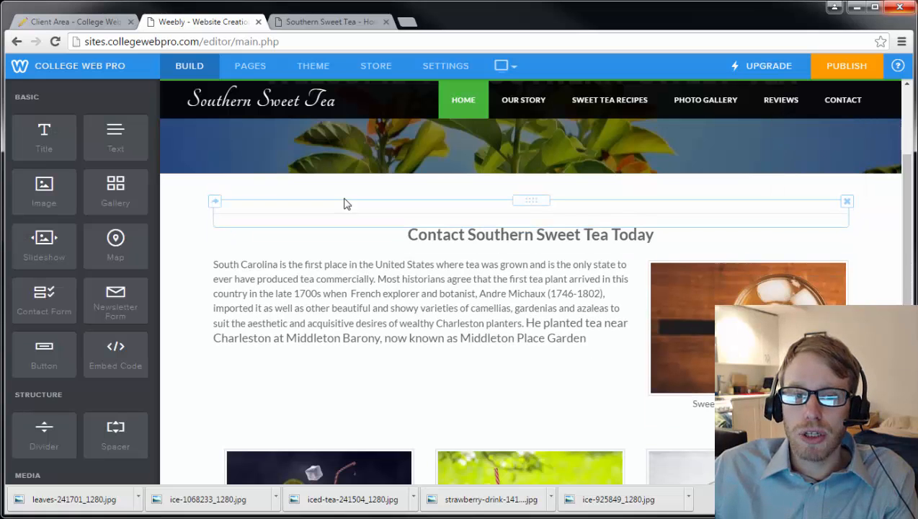
{"action": "scroll", "coordinate": [553, 275], "scroll_direction": "up", "scroll_amount": 2}
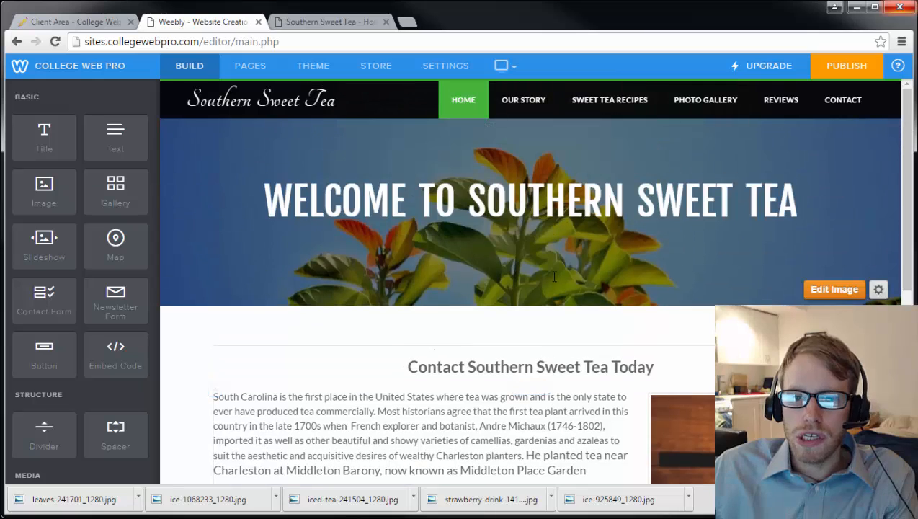
{"action": "scroll", "coordinate": [605, 260], "scroll_direction": "down", "scroll_amount": 5}
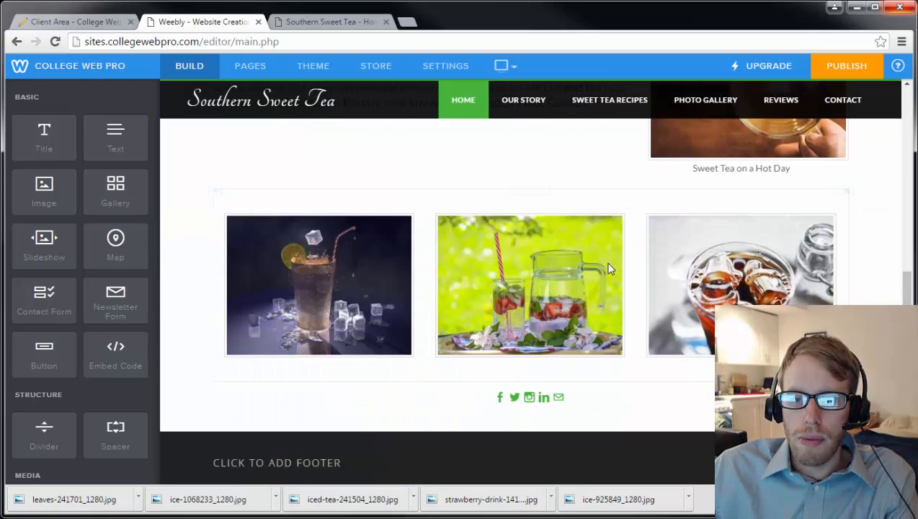
{"action": "scroll", "coordinate": [640, 397], "scroll_direction": "up", "scroll_amount": 5}
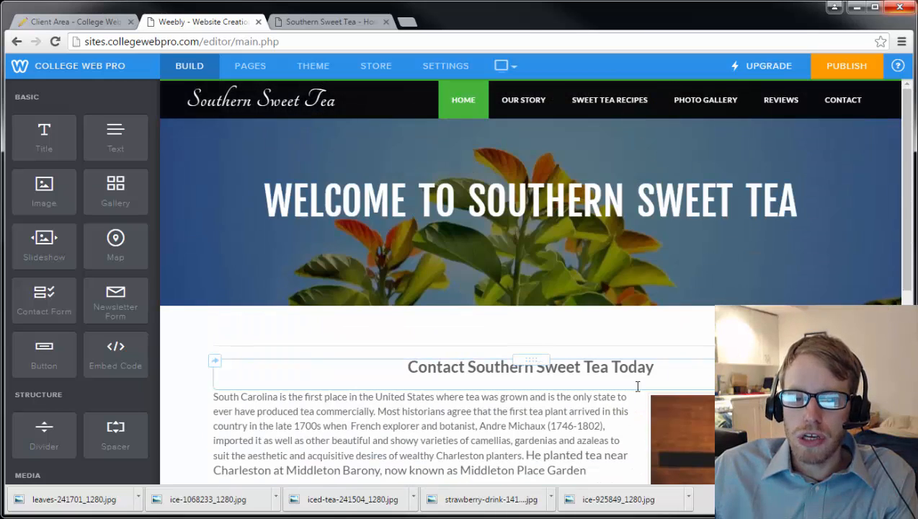
Publish the website, open sweetsoutherntea.tk in place of the old preview tab and close the publishing confirmation
{"action": "left_click", "coordinate": [841, 77]}
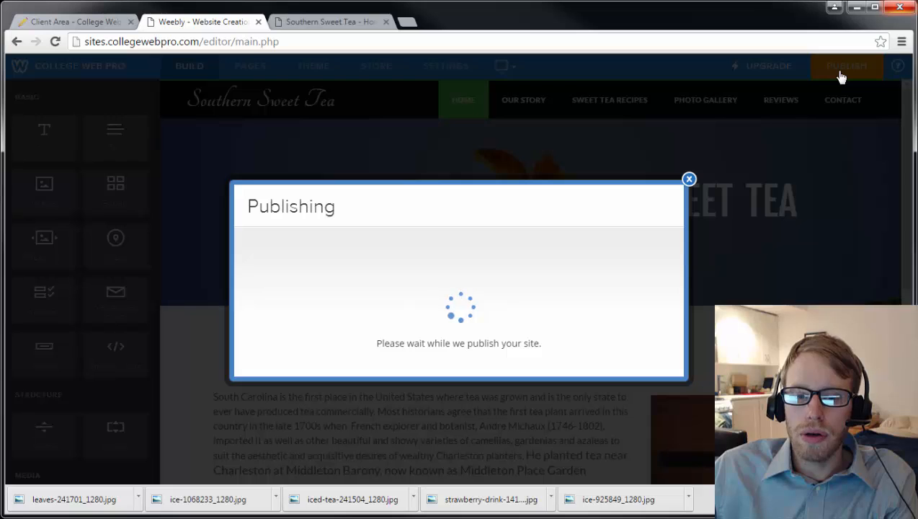
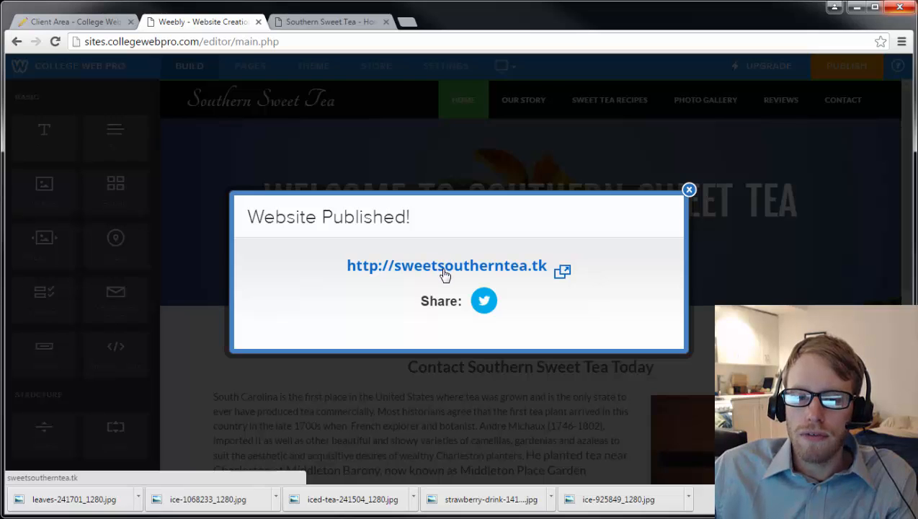
{"action": "left_click", "coordinate": [386, 22]}
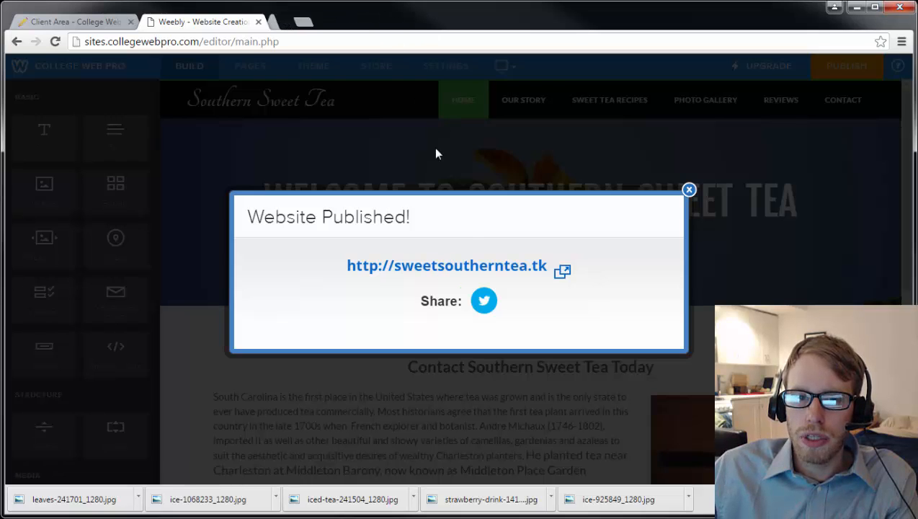
{"action": "left_click", "coordinate": [489, 268]}
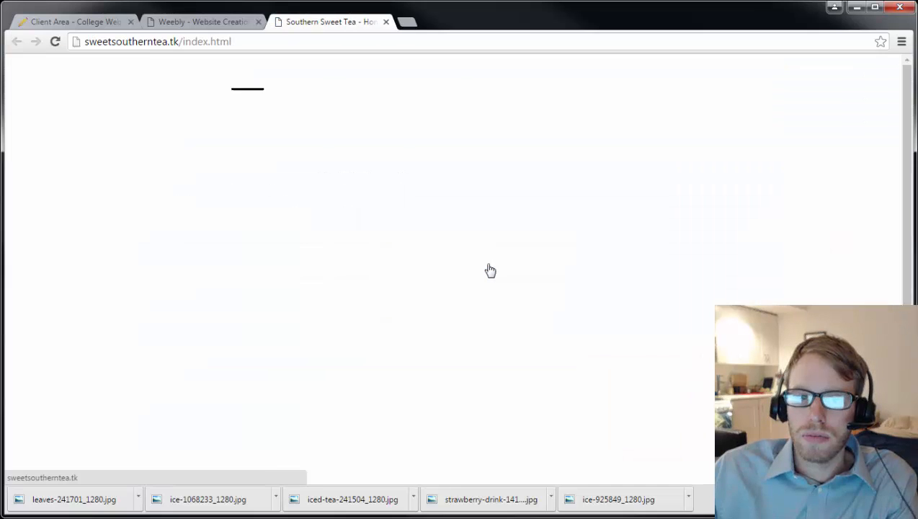
{"action": "left_click", "coordinate": [231, 26]}
{"action": "left_click", "coordinate": [689, 190]}
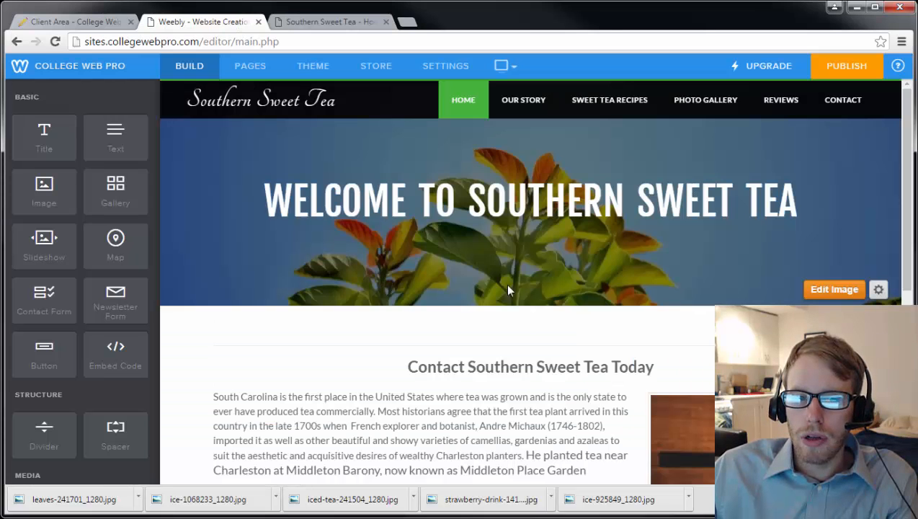
Inspect the published Home page at sweetsoutherntea.tk and reload it to get the latest version
{"action": "left_click", "coordinate": [330, 22]}
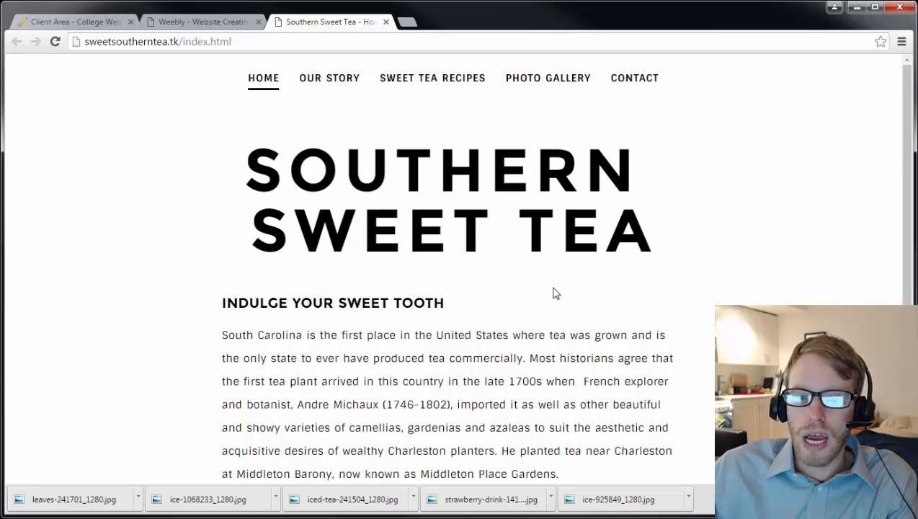
{"action": "scroll", "coordinate": [554, 293], "scroll_direction": "down", "scroll_amount": 3}
{"action": "scroll", "coordinate": [406, 135], "scroll_direction": "up", "scroll_amount": 3}
{"action": "left_click", "coordinate": [228, 22]}
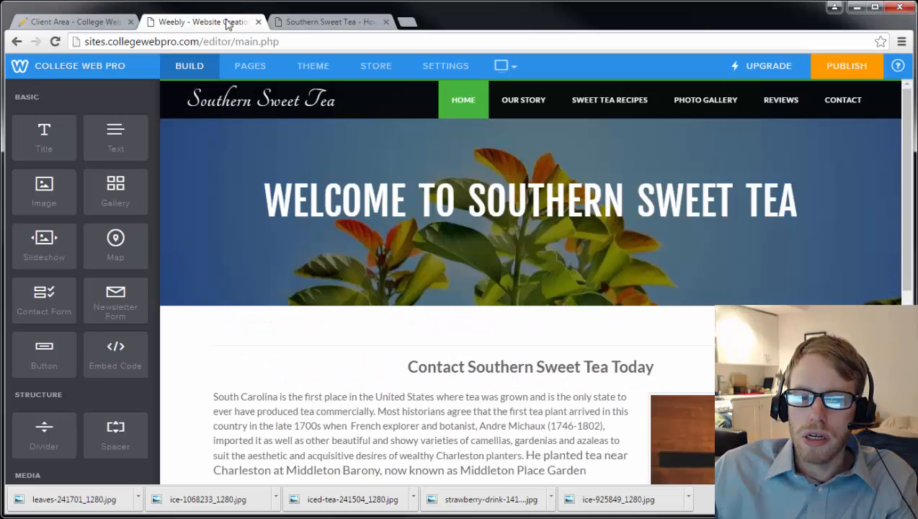
{"action": "left_click", "coordinate": [324, 21]}
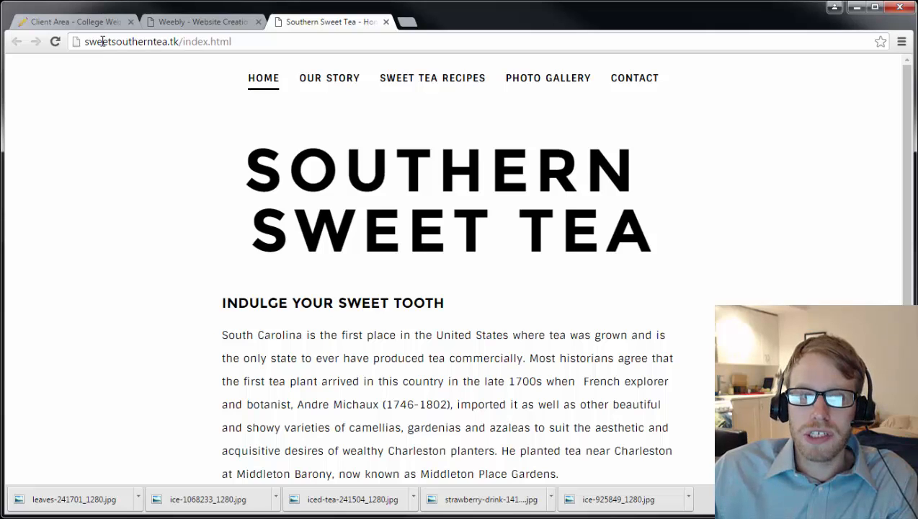
{"action": "left_click", "coordinate": [59, 45]}
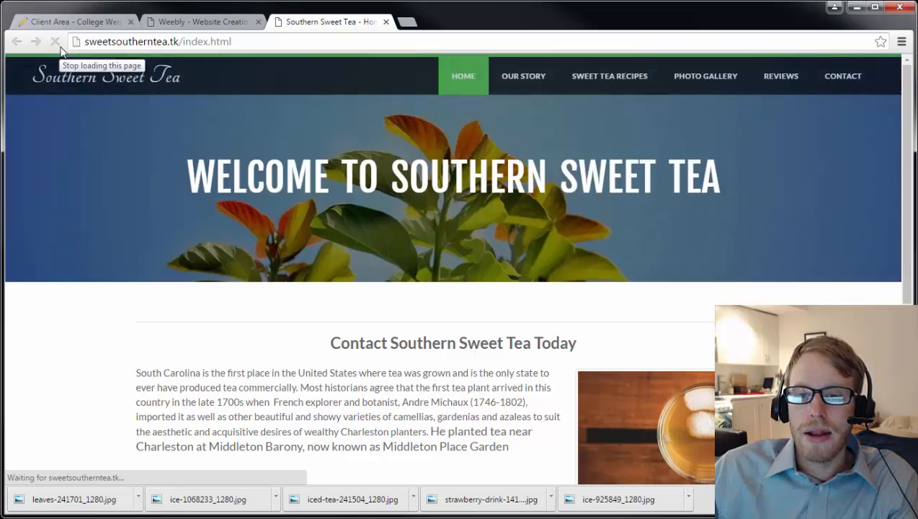
{"action": "scroll", "coordinate": [635, 270], "scroll_direction": "down", "scroll_amount": 4}
{"action": "scroll", "coordinate": [634, 270], "scroll_direction": "up", "scroll_amount": 4}
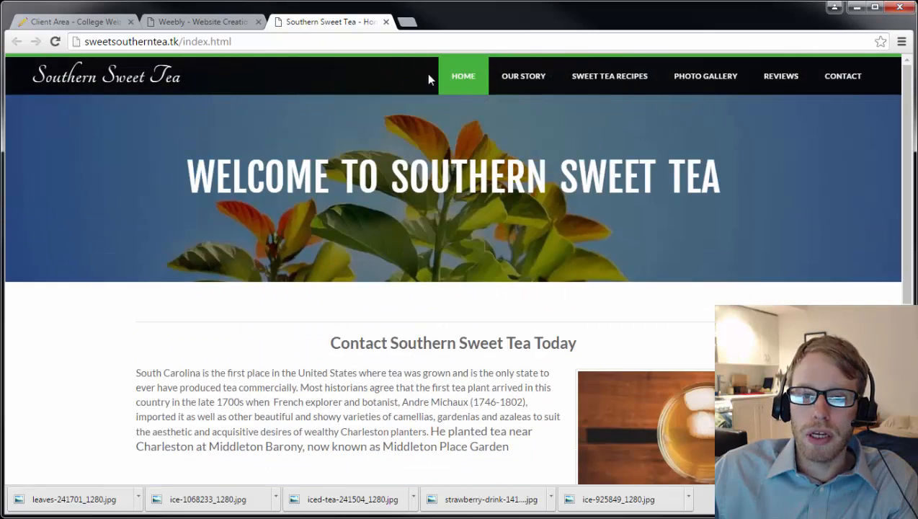
Compare the Home page in the Weebly editor with the published version at sweetsoutherntea.tk
{"action": "left_click", "coordinate": [224, 23]}
{"action": "scroll", "coordinate": [612, 274], "scroll_direction": "down", "scroll_amount": 3}
{"action": "scroll", "coordinate": [634, 296], "scroll_direction": "down", "scroll_amount": 2}
{"action": "scroll", "coordinate": [634, 296], "scroll_direction": "up", "scroll_amount": 5}
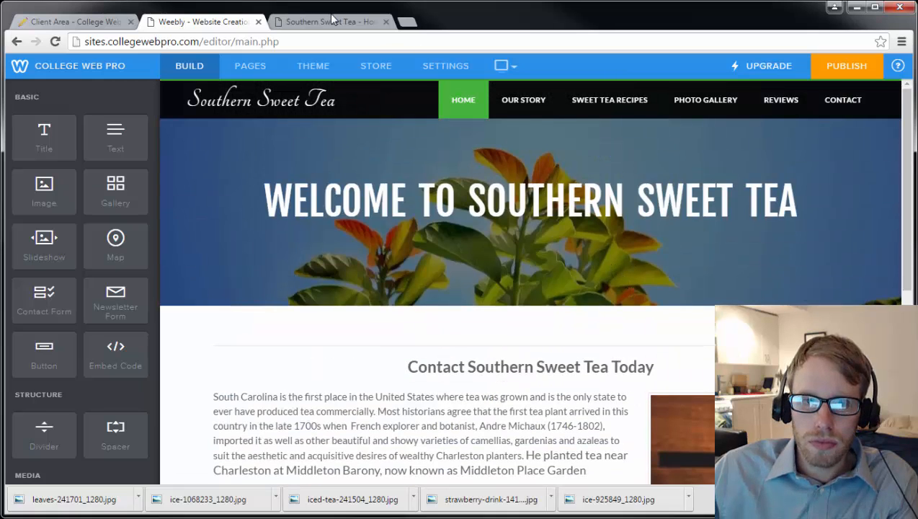
{"action": "left_click", "coordinate": [333, 21]}
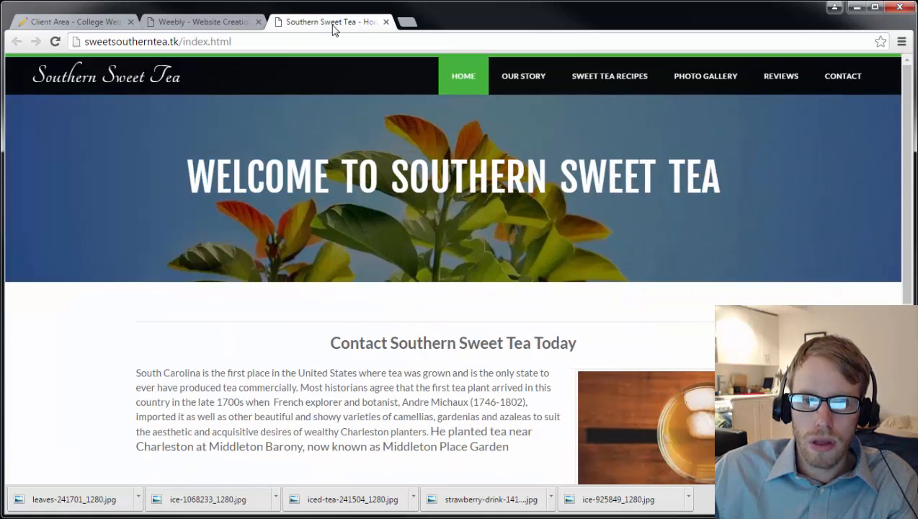
View the College Web Pro client area, then go back through the editor to the published site
{"action": "left_click", "coordinate": [230, 26]}
{"action": "left_click", "coordinate": [87, 23]}
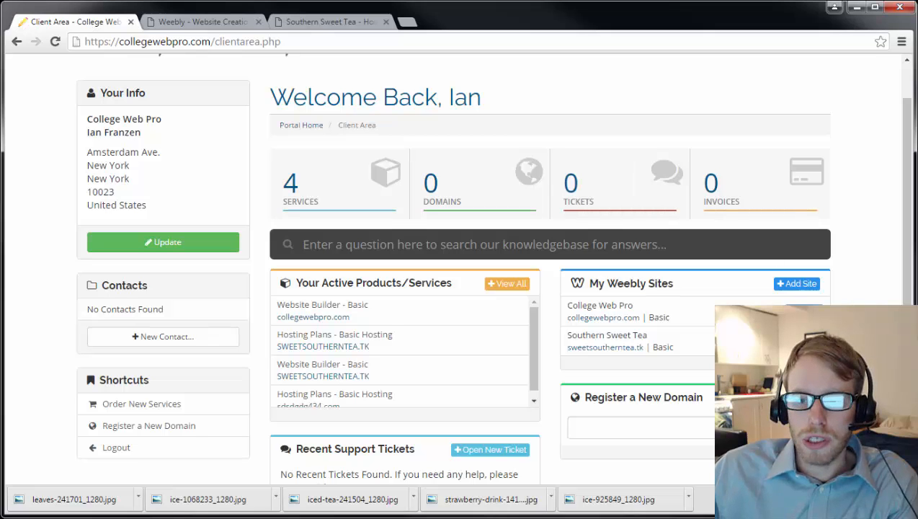
{"action": "left_click", "coordinate": [207, 28]}
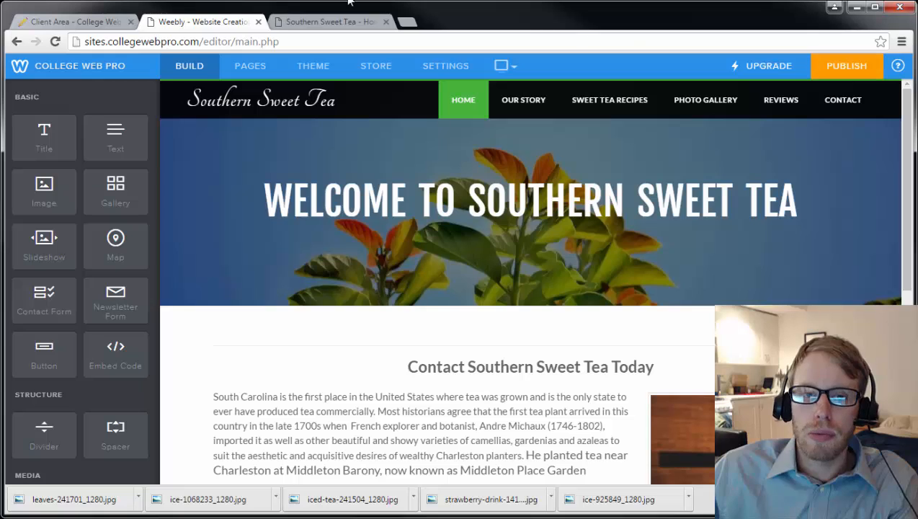
{"action": "left_click", "coordinate": [329, 24]}
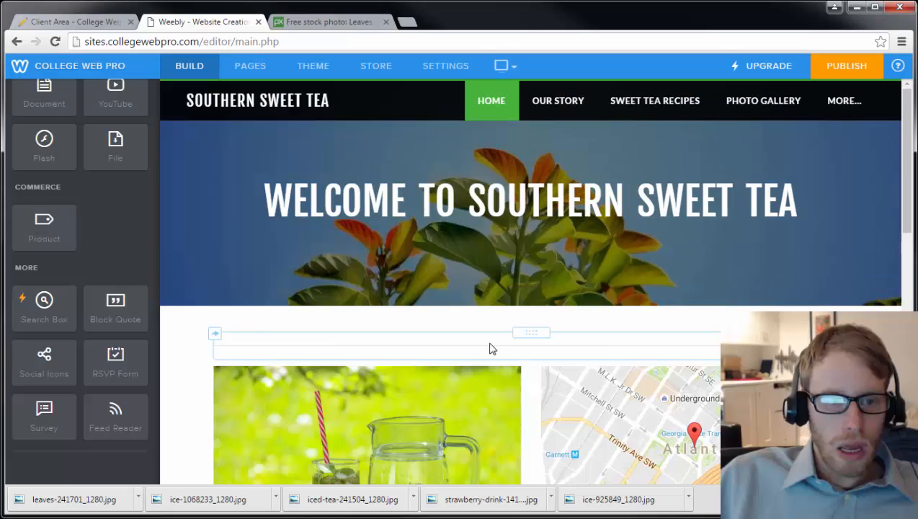
{"action": "scroll", "coordinate": [118, 308], "scroll_direction": "up", "scroll_amount": 5}
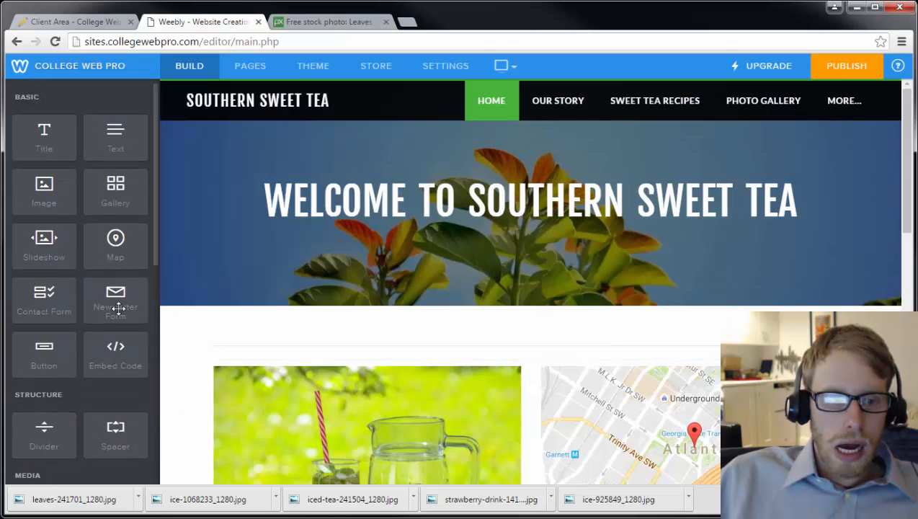